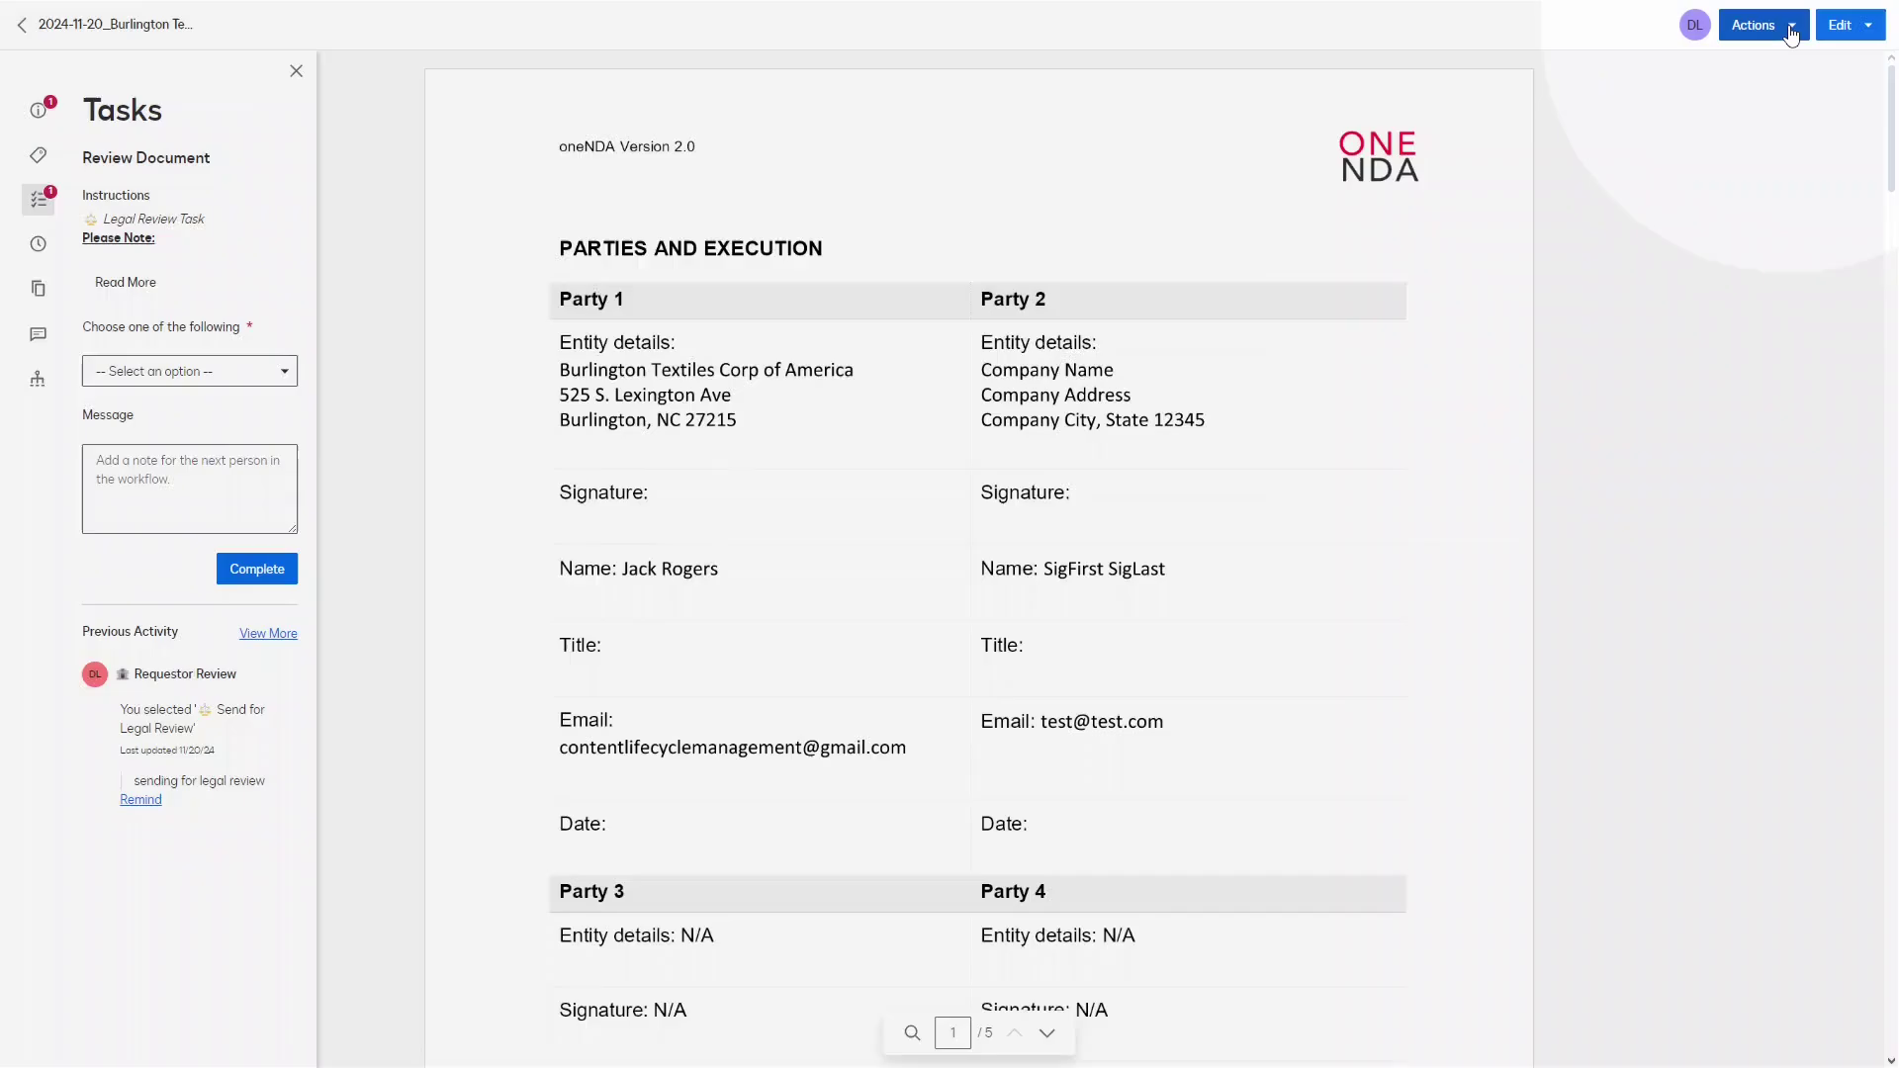
Step: Download the Burlington Textiles NDA file with review through AI-Assisted Review allowed
click(1792, 32)
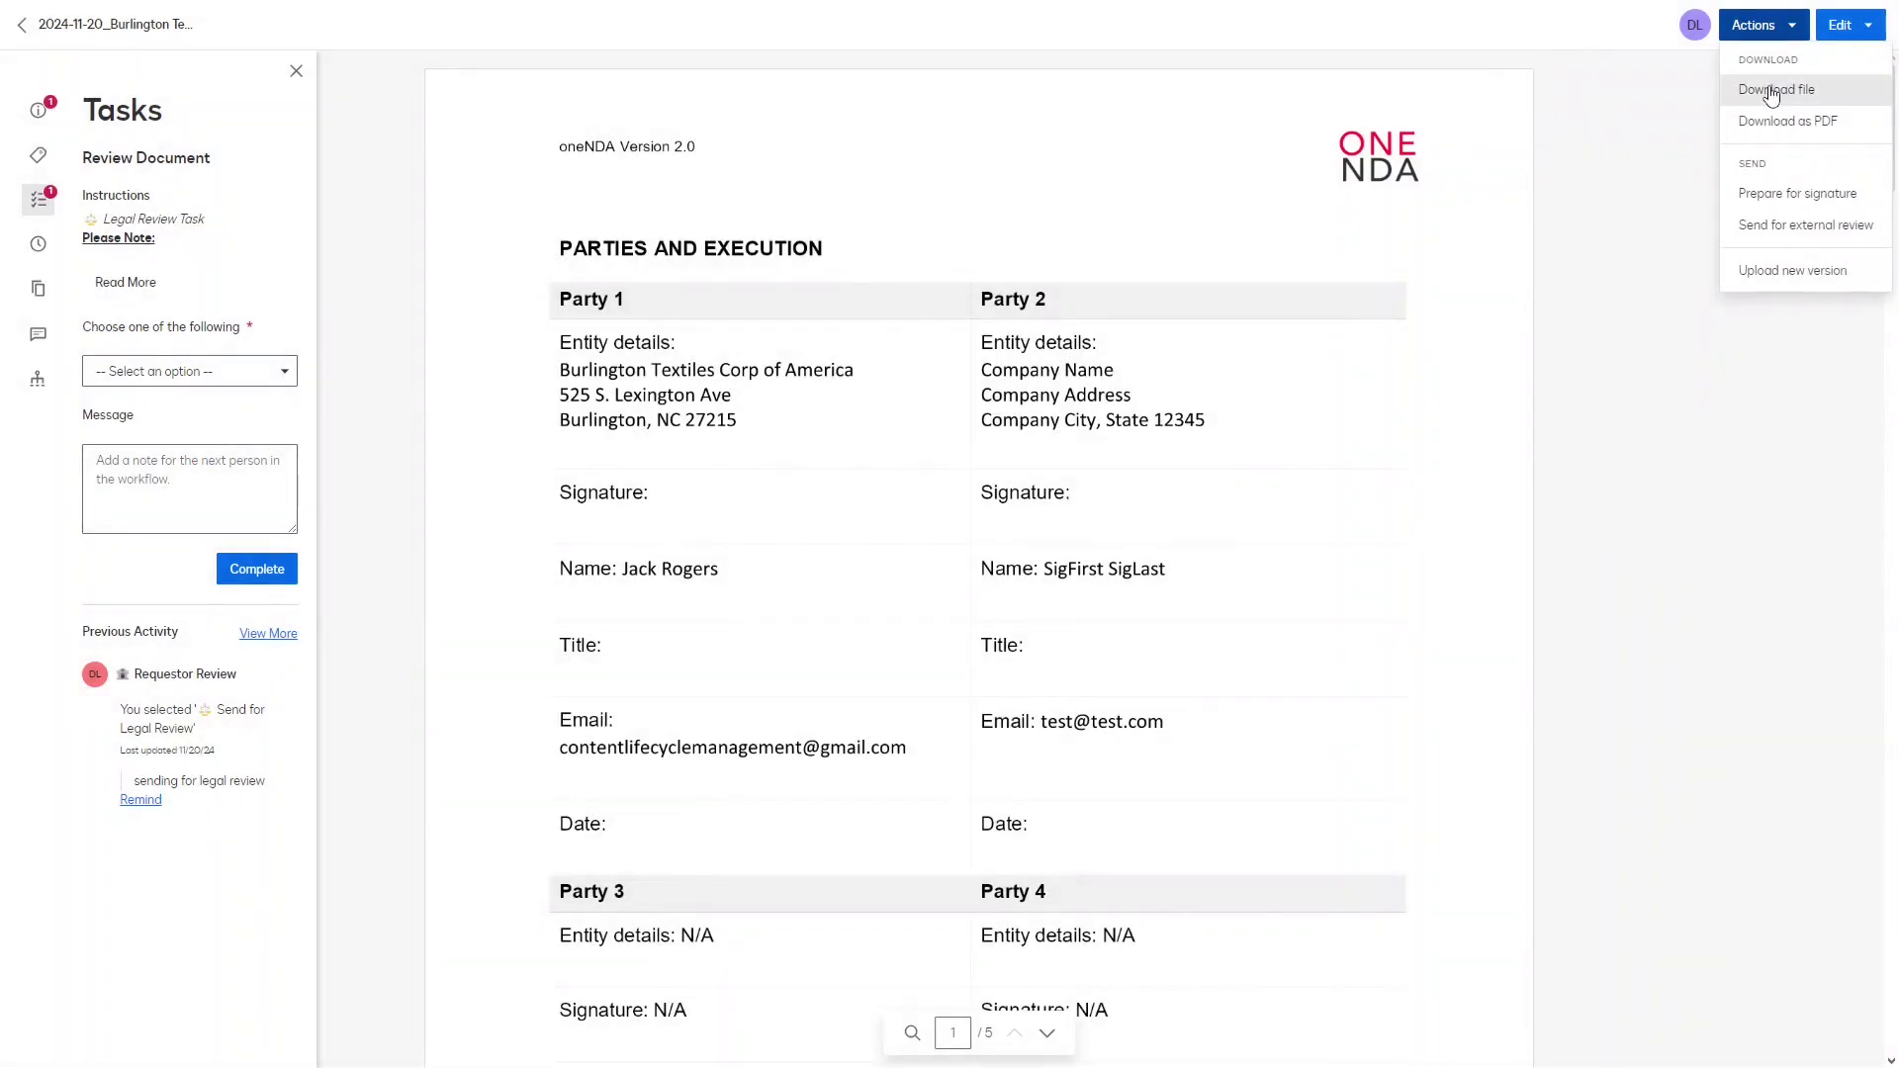
click(1770, 91)
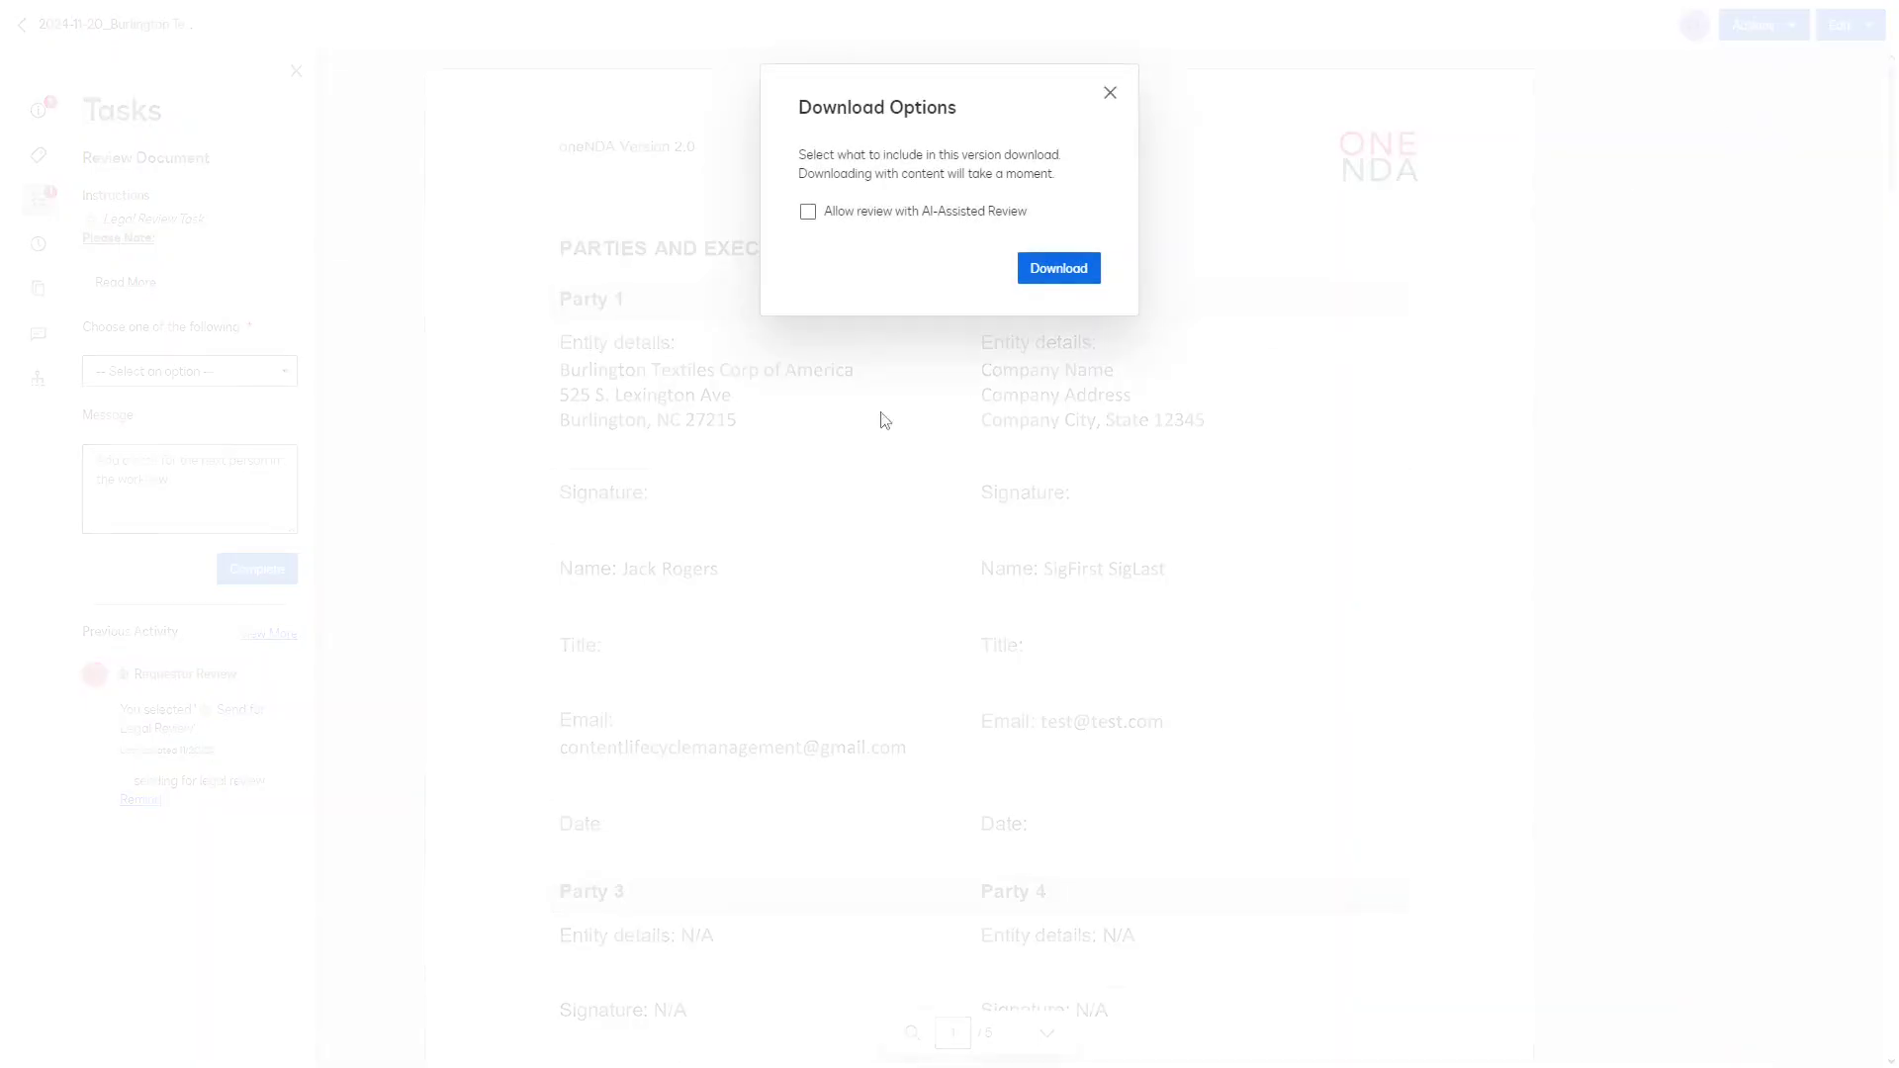
click(809, 216)
click(1061, 269)
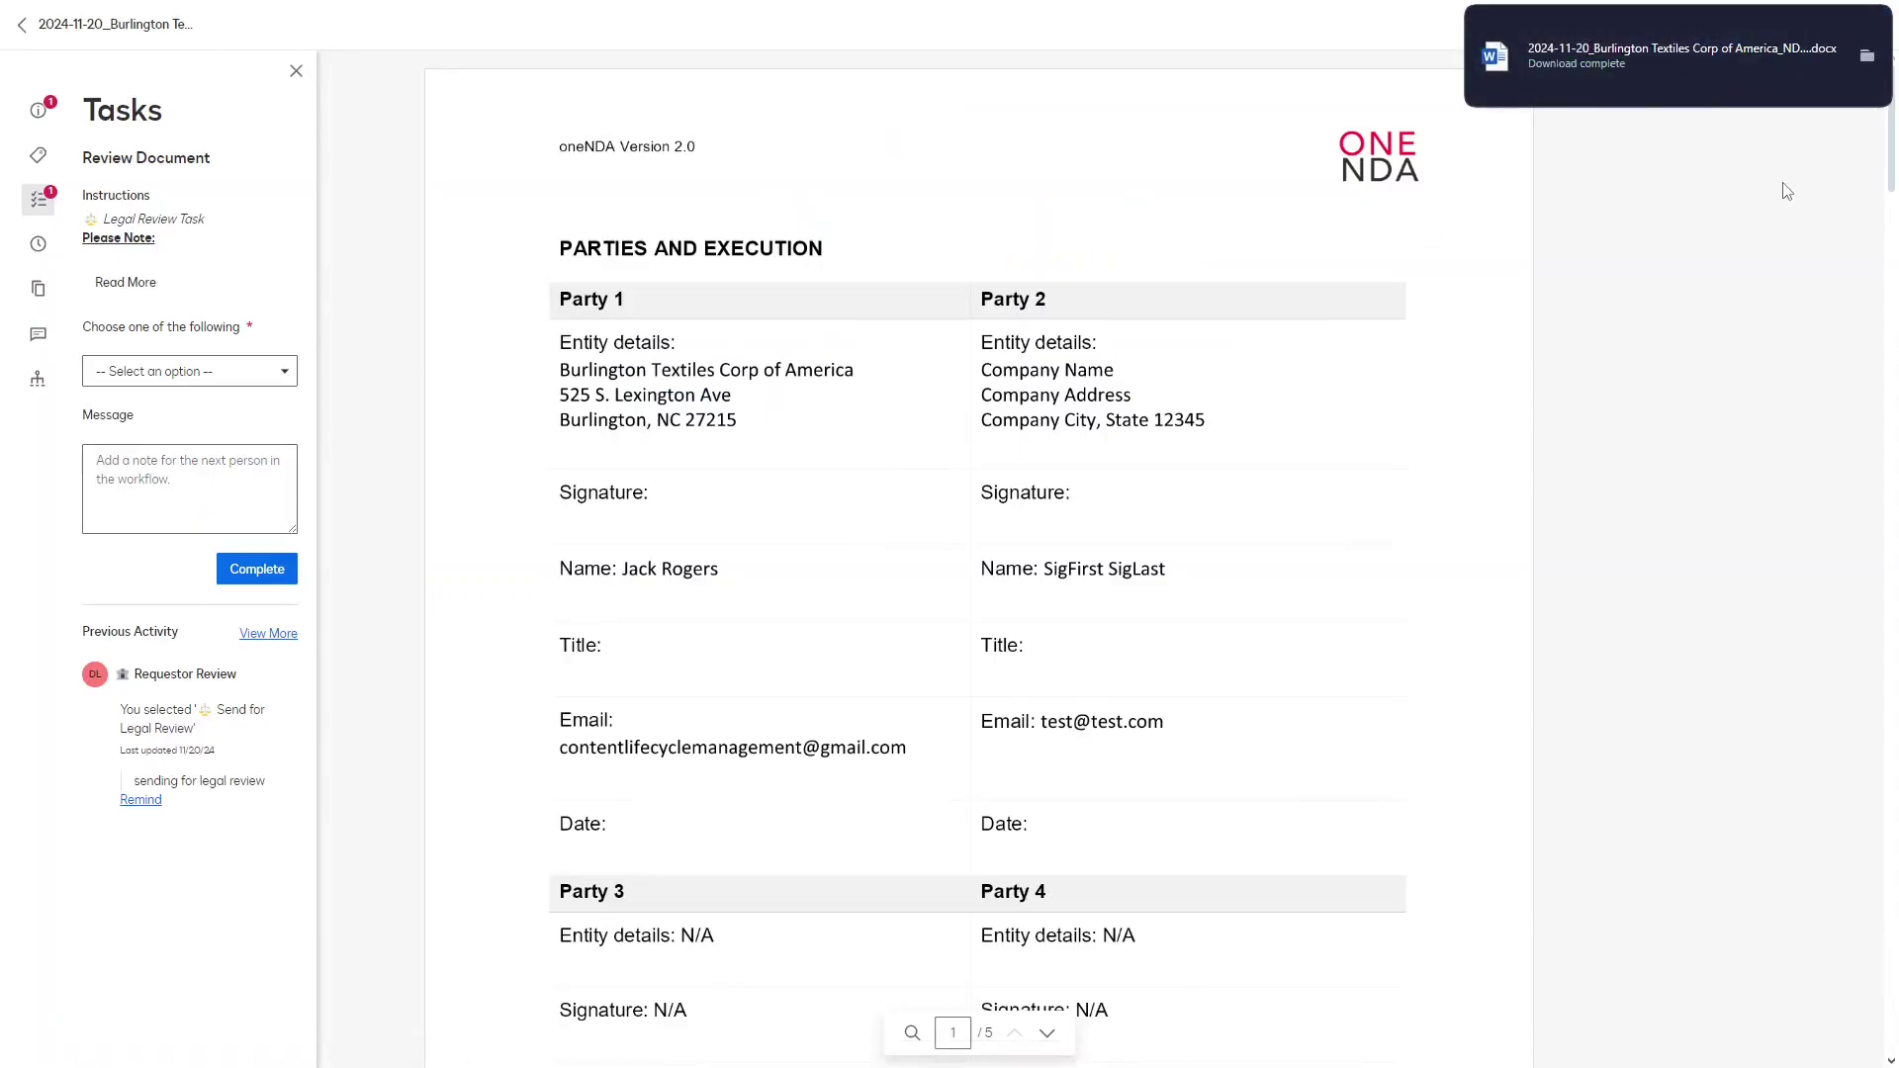
Step: Open the downloaded NDA document in Word and enable editing
click(1571, 51)
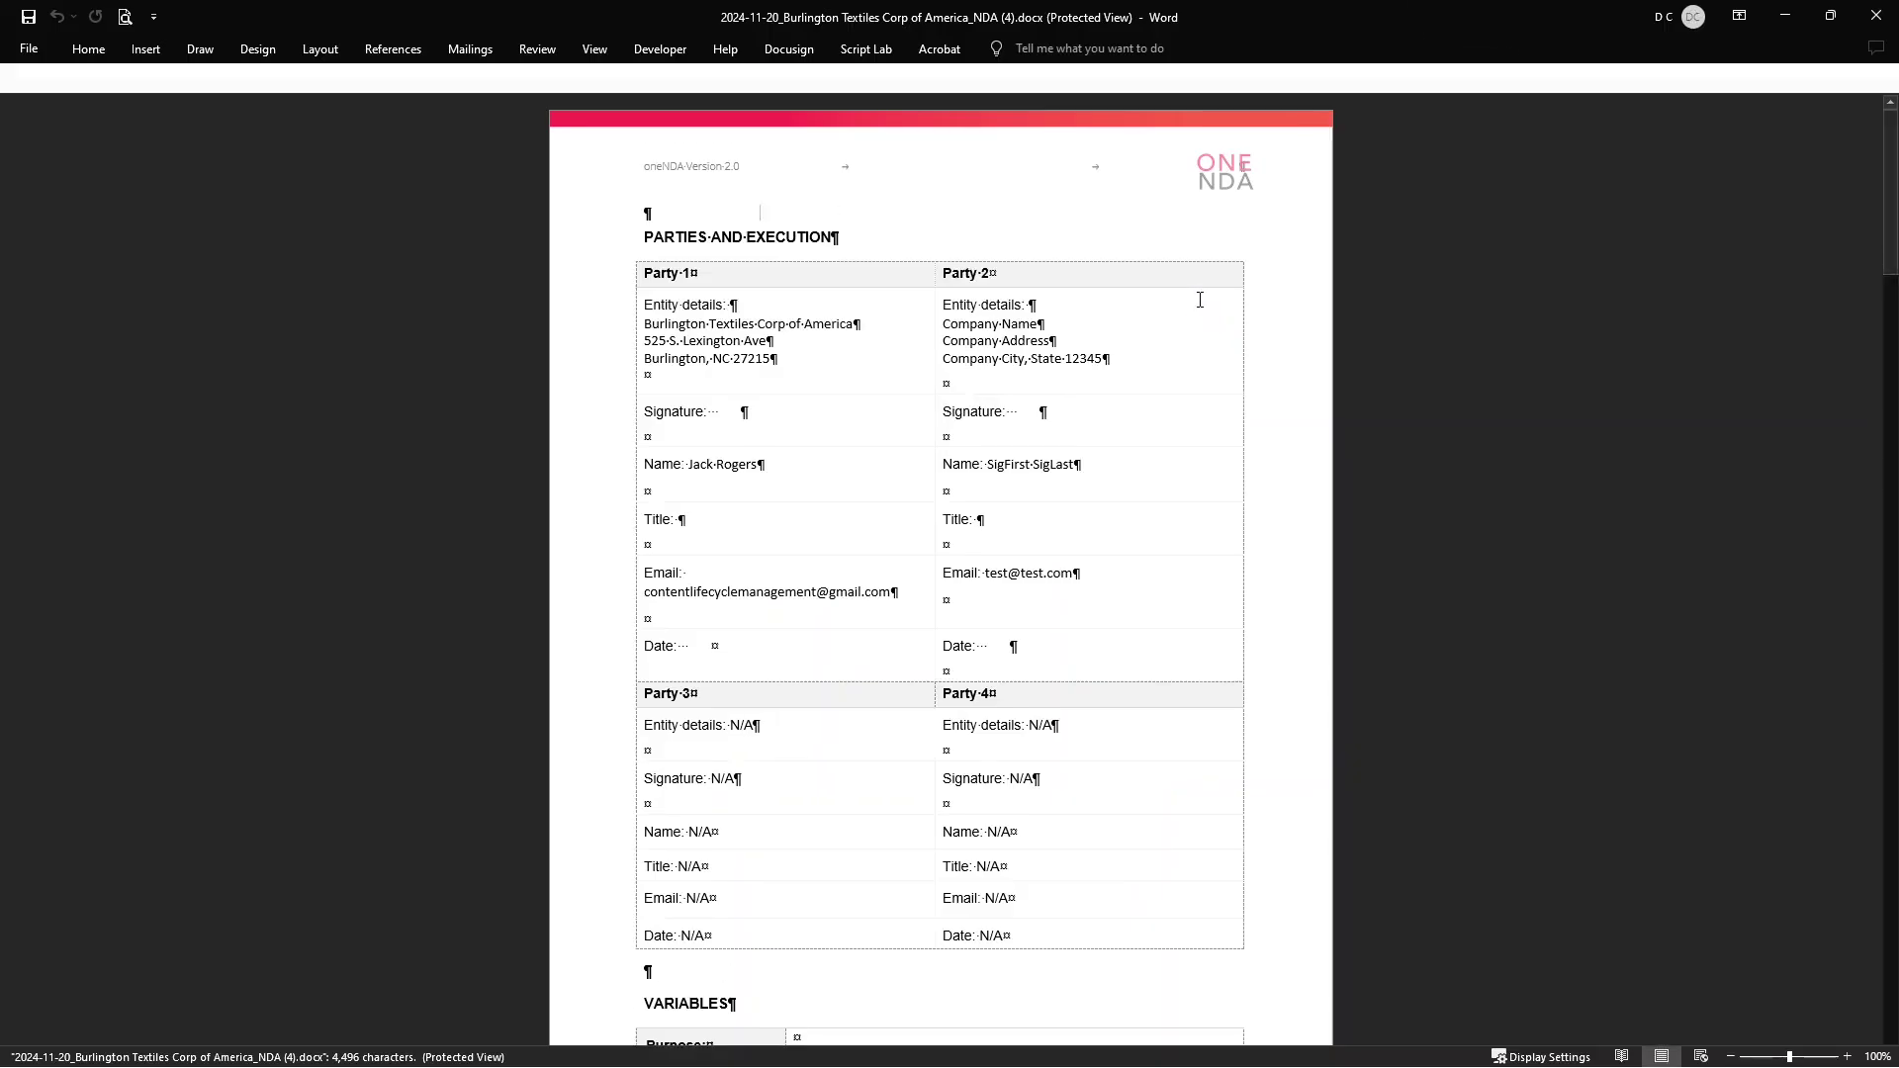
click(800, 79)
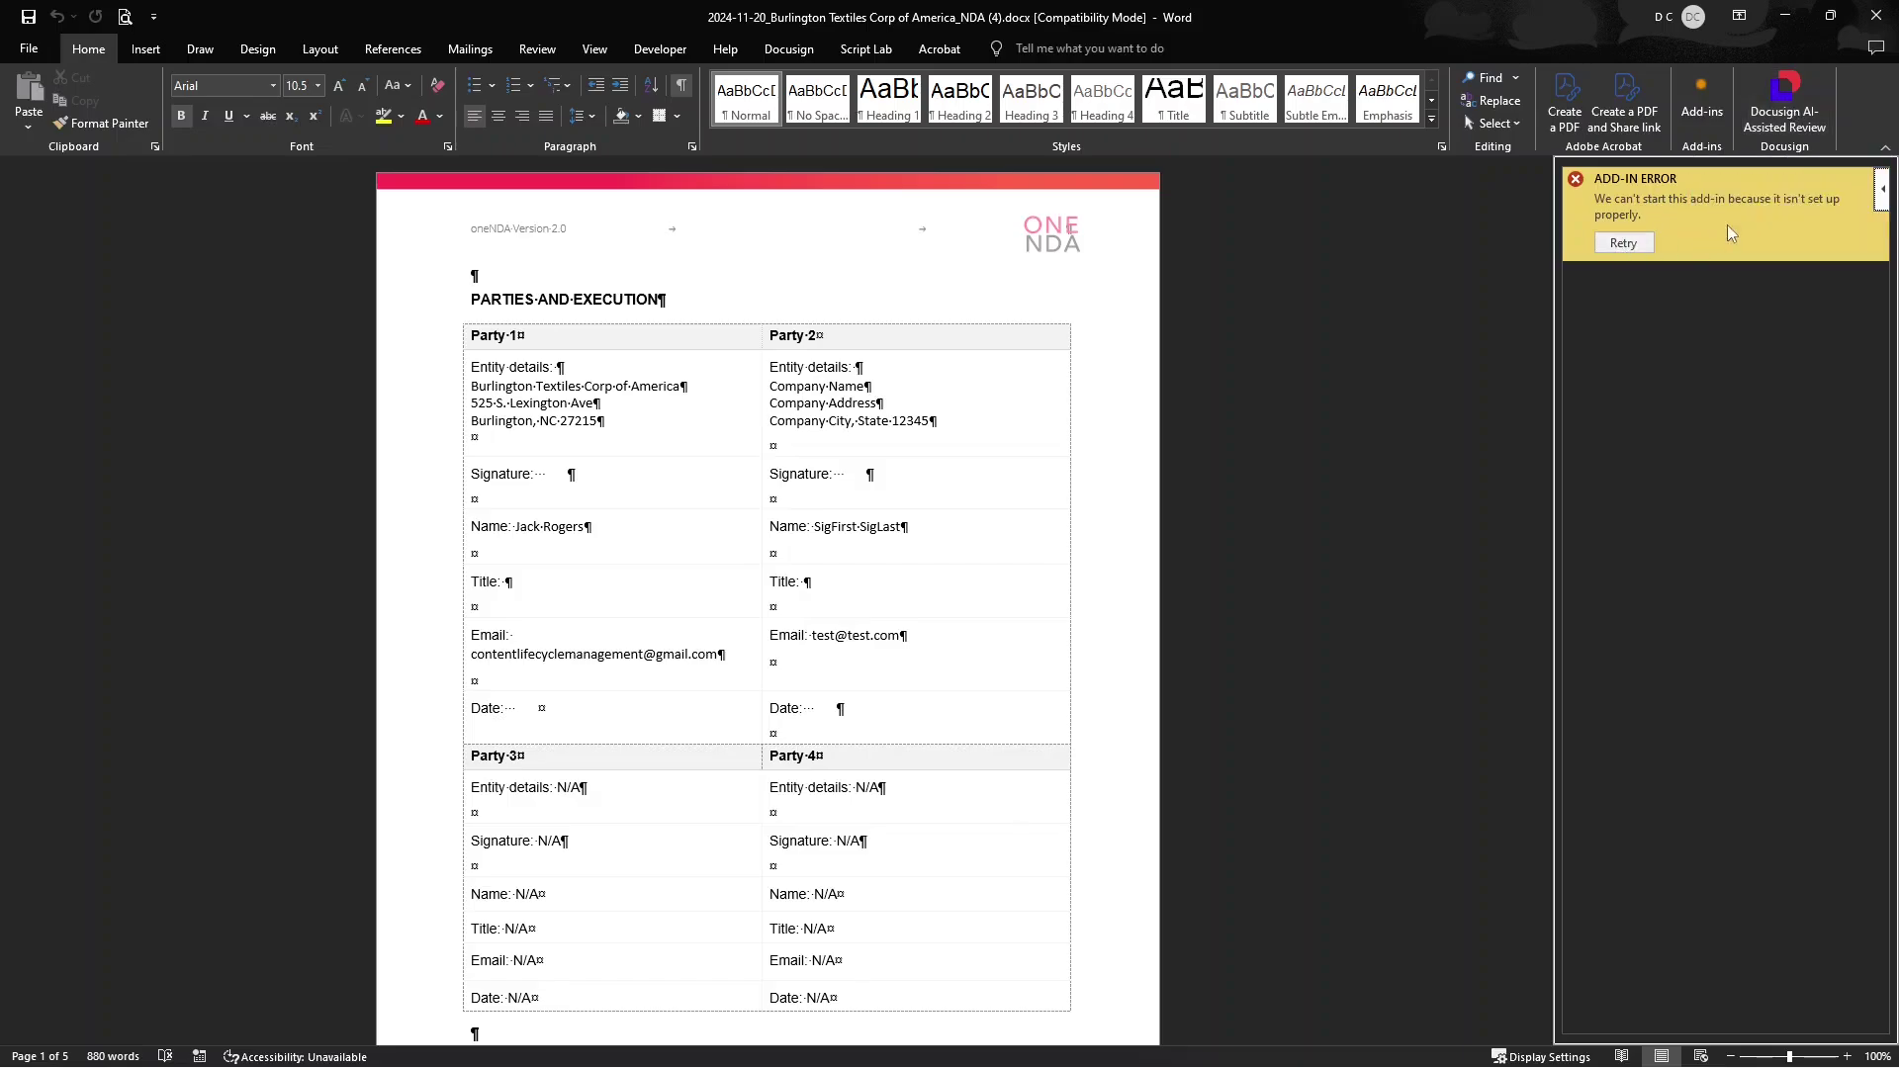
Step: Unlock and close the faulty add-in pane, and reopen Docusign AI-Assisted Review at its AI-Assisted Review page
click(1882, 191)
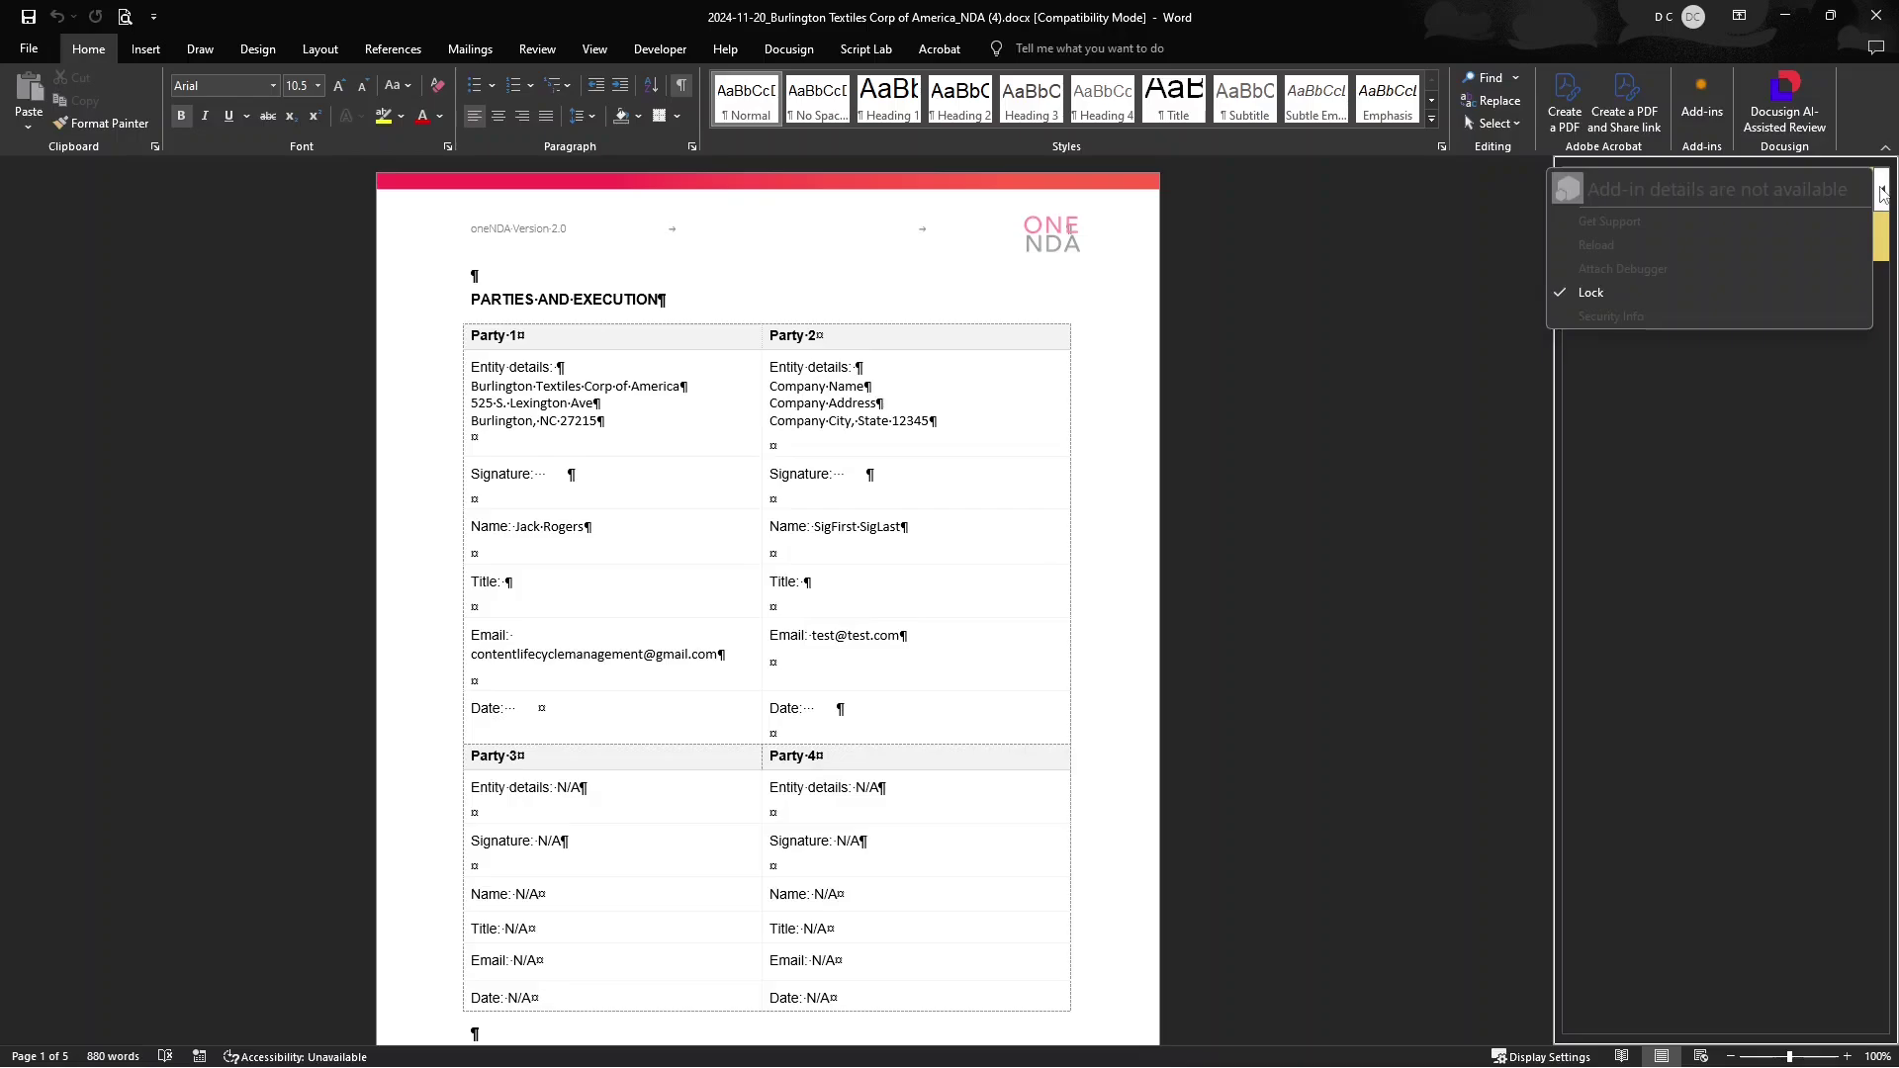
click(1590, 293)
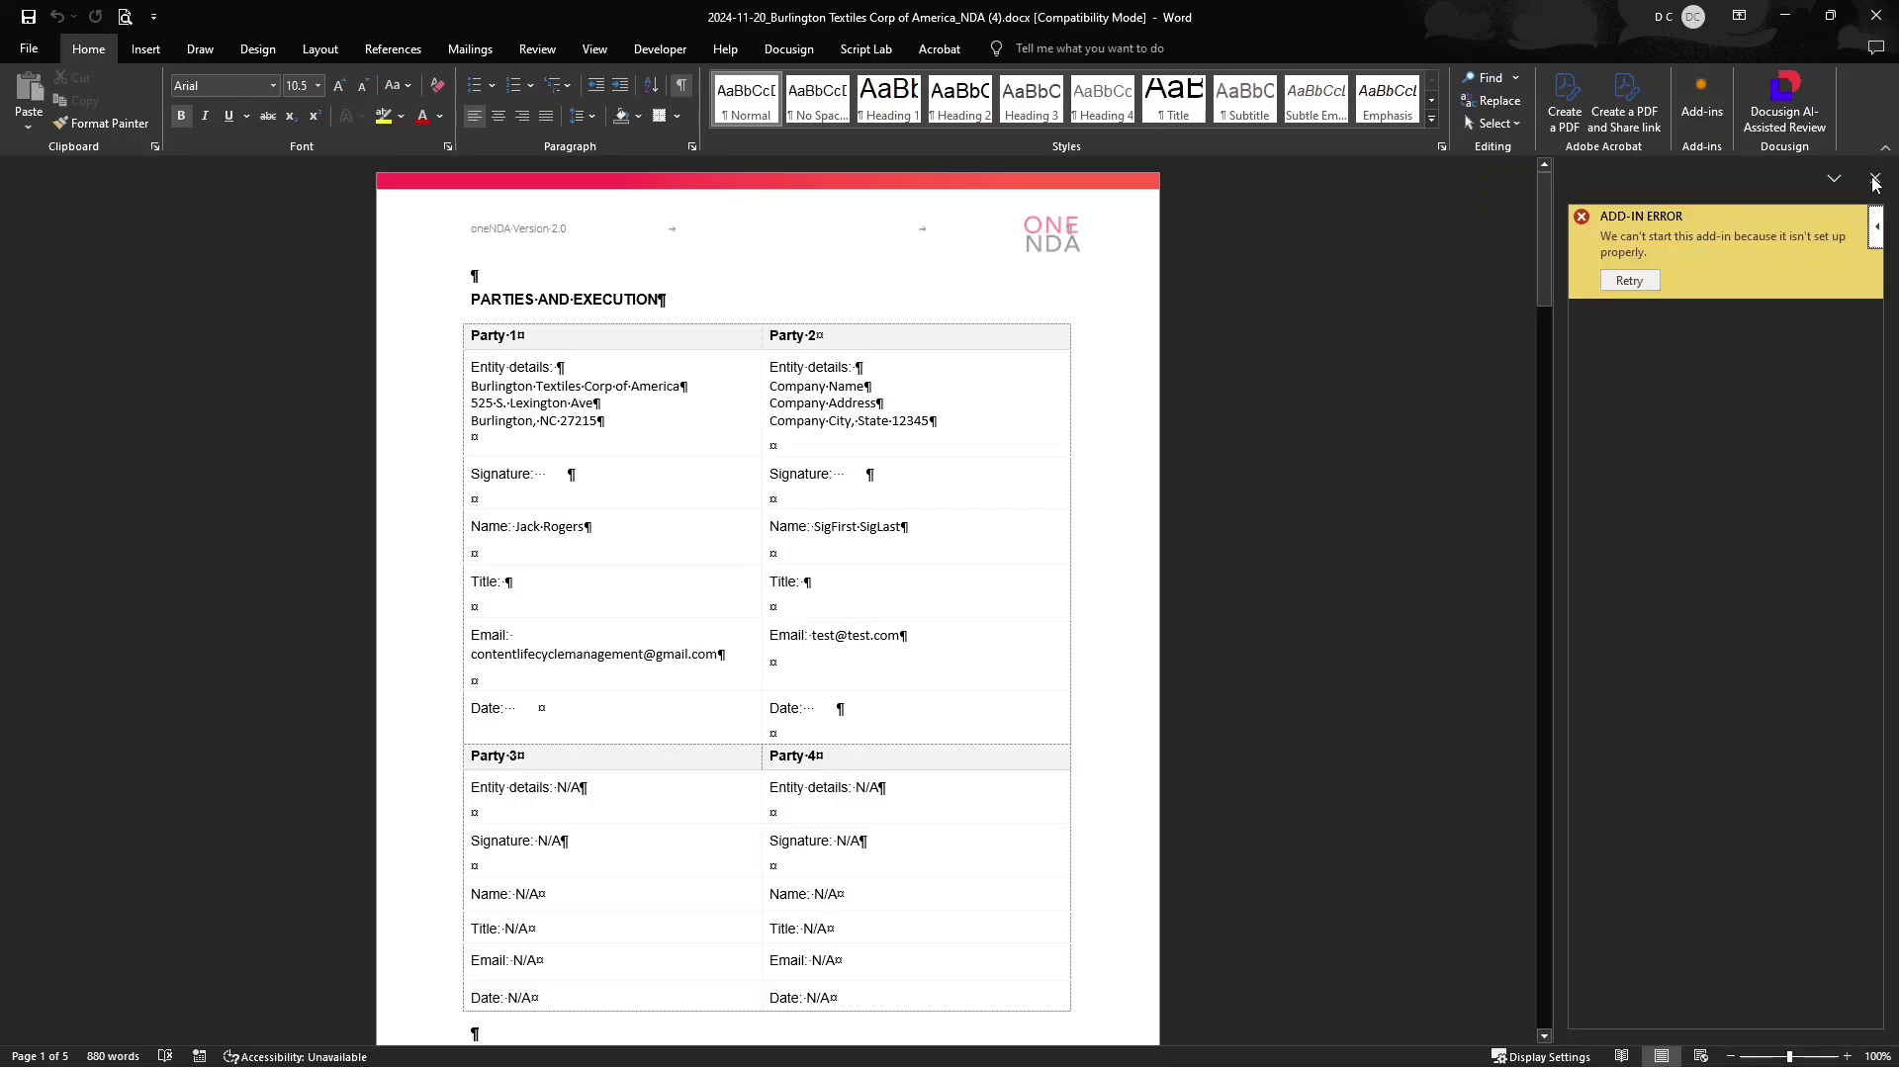
click(1875, 180)
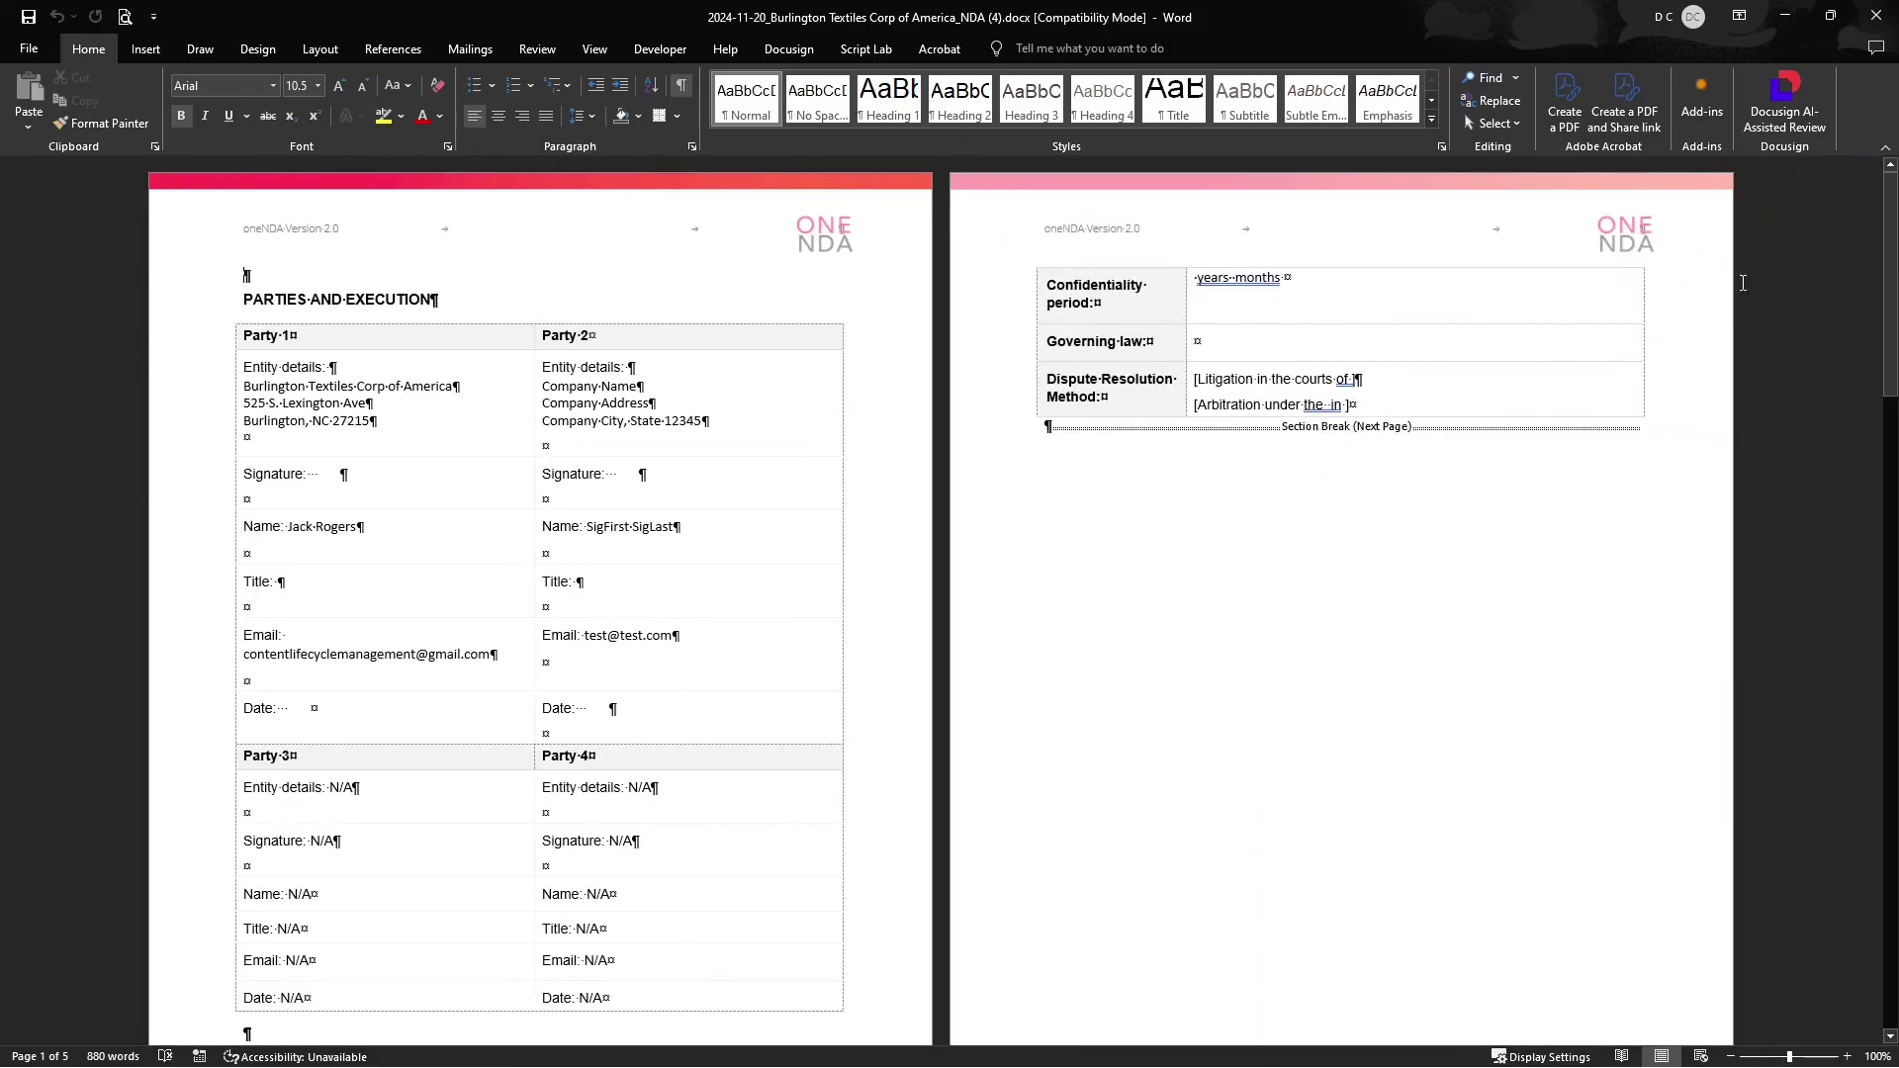
click(1792, 99)
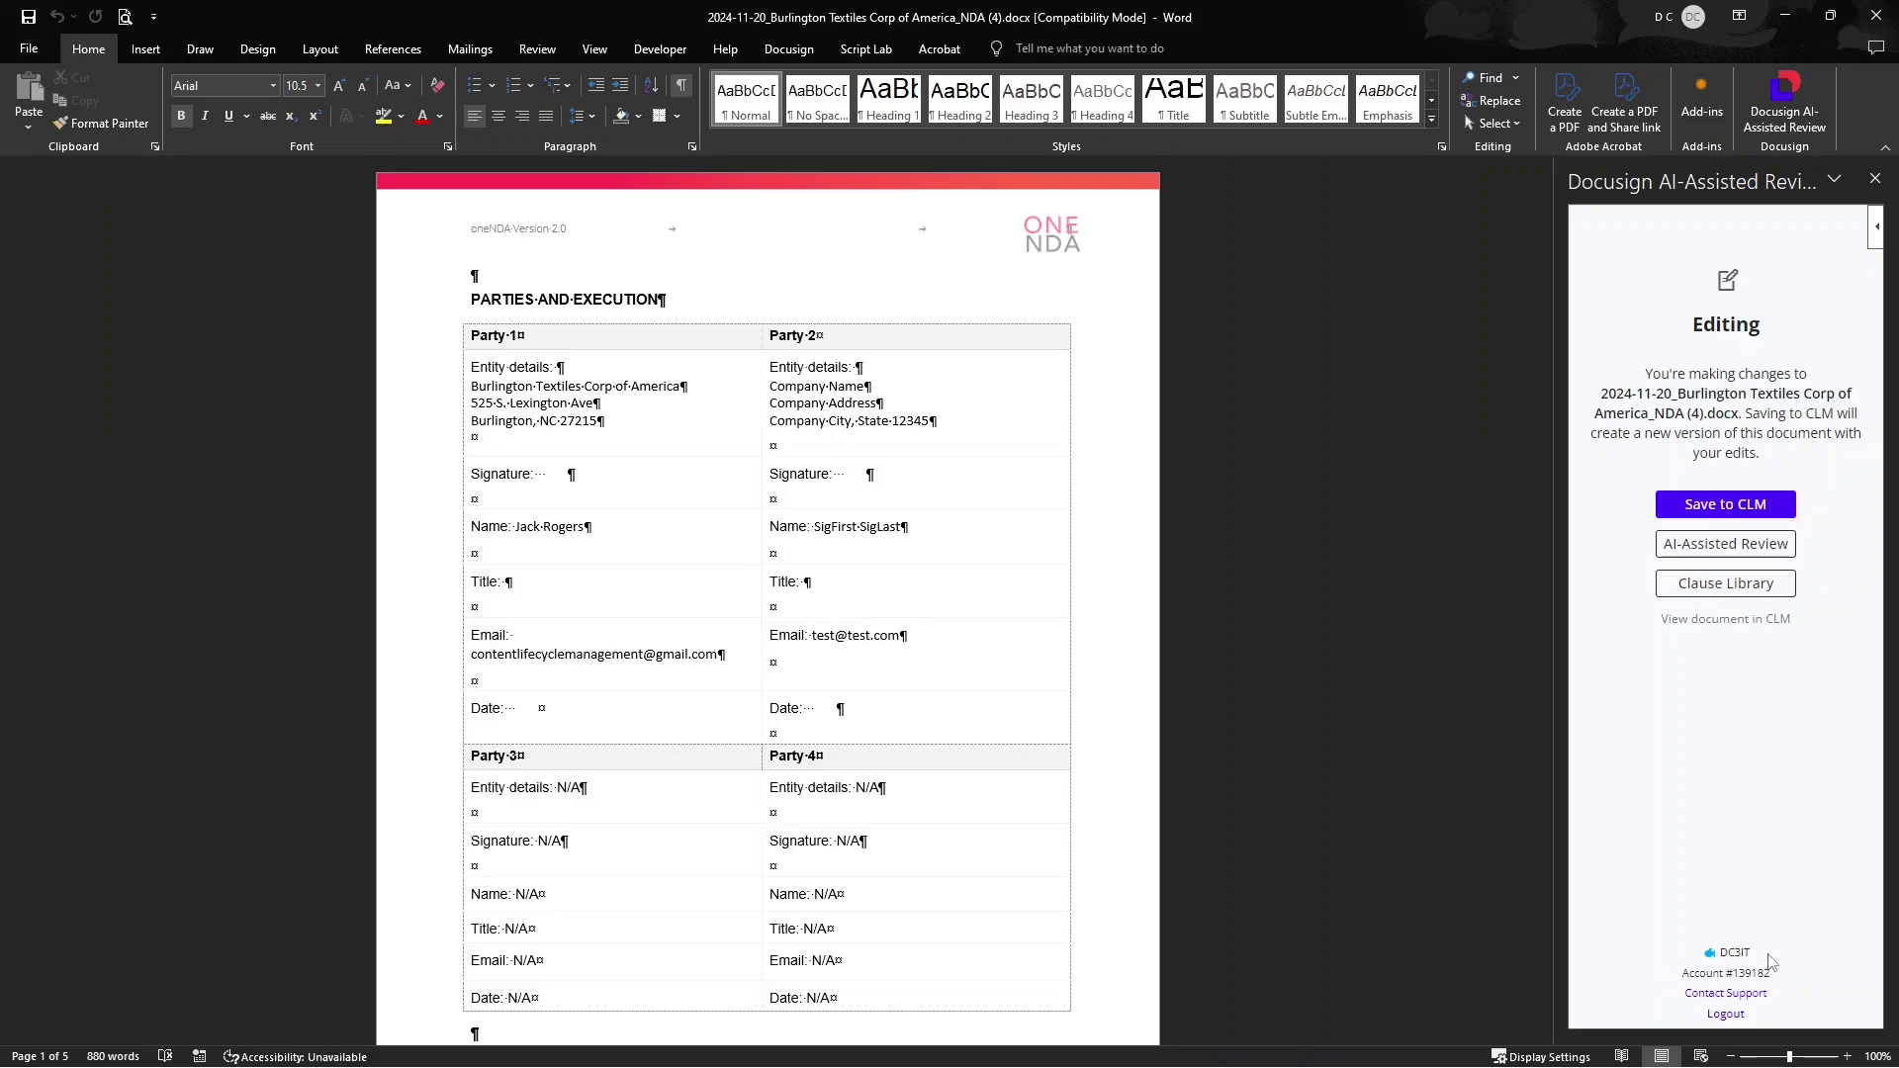
click(1716, 554)
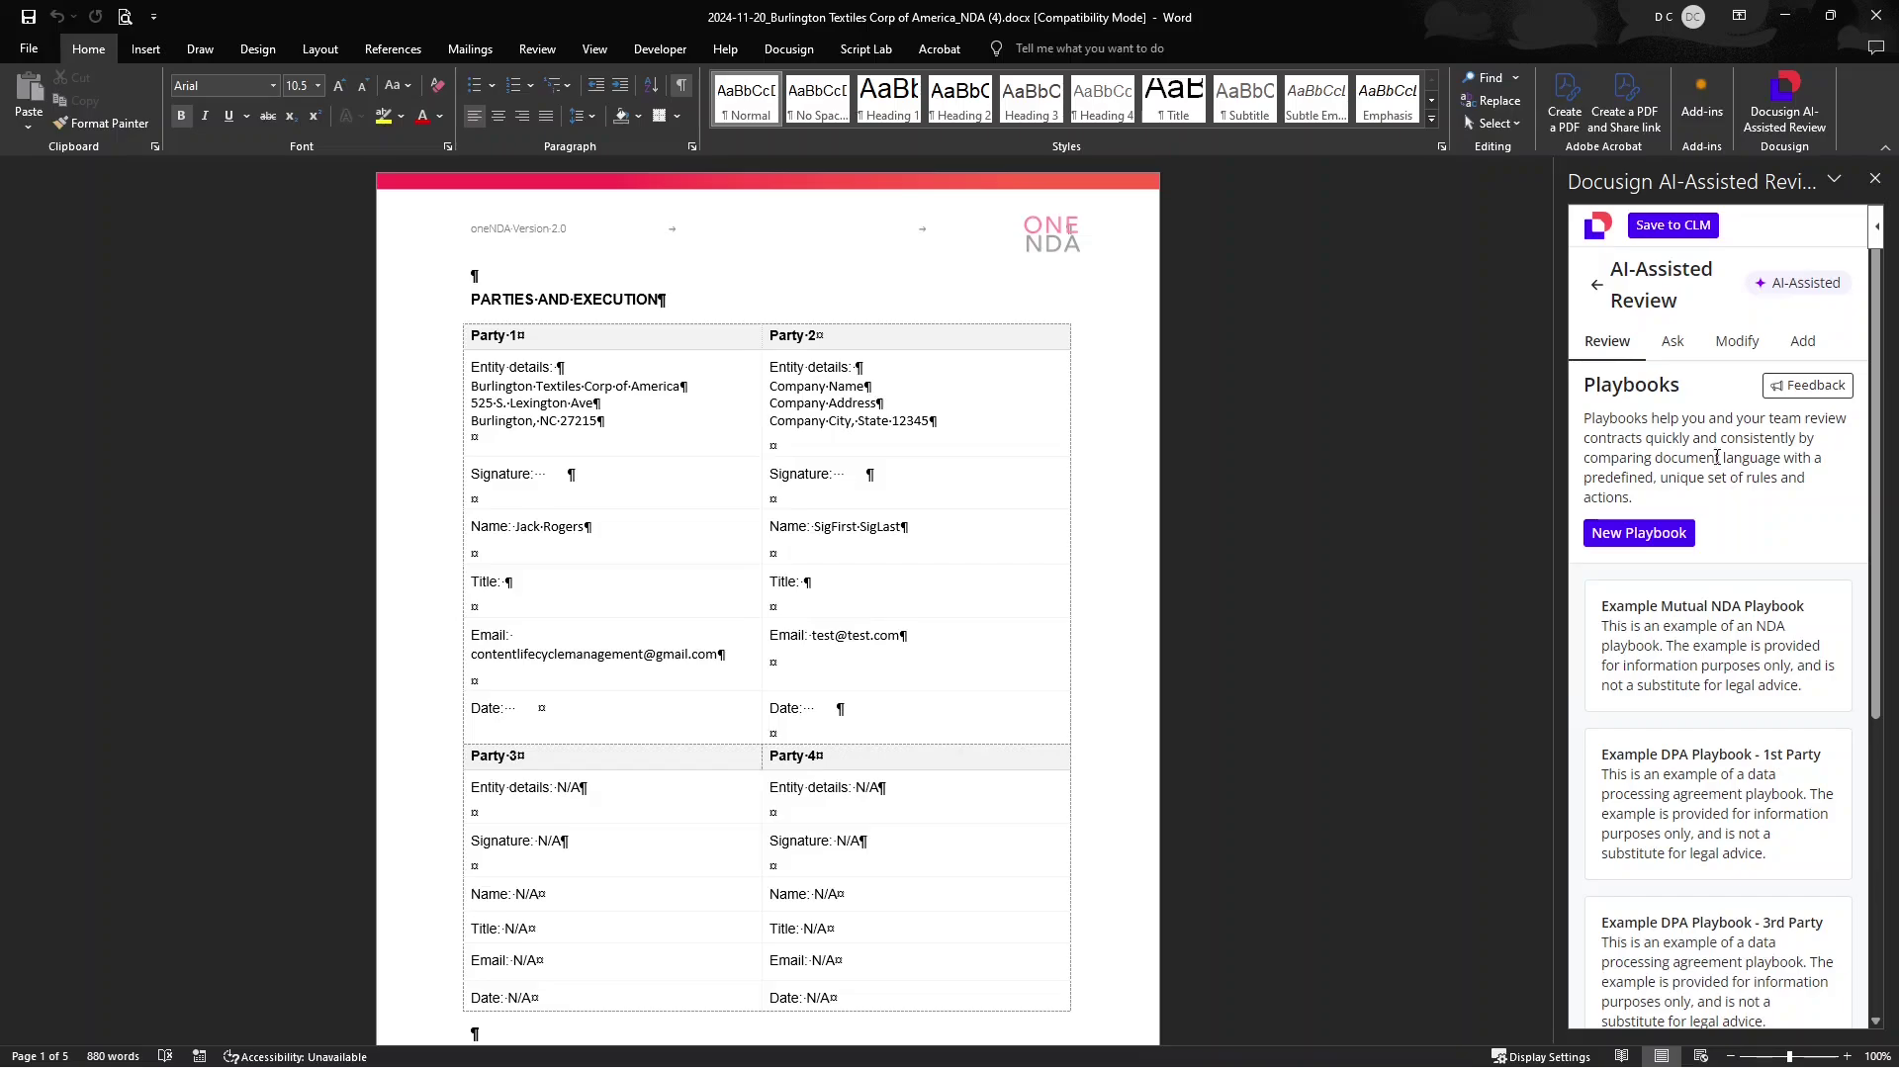
Step: Look through the Ask, Modify and Add functions of AI-Assisted Review and return to the playbooks
click(1672, 344)
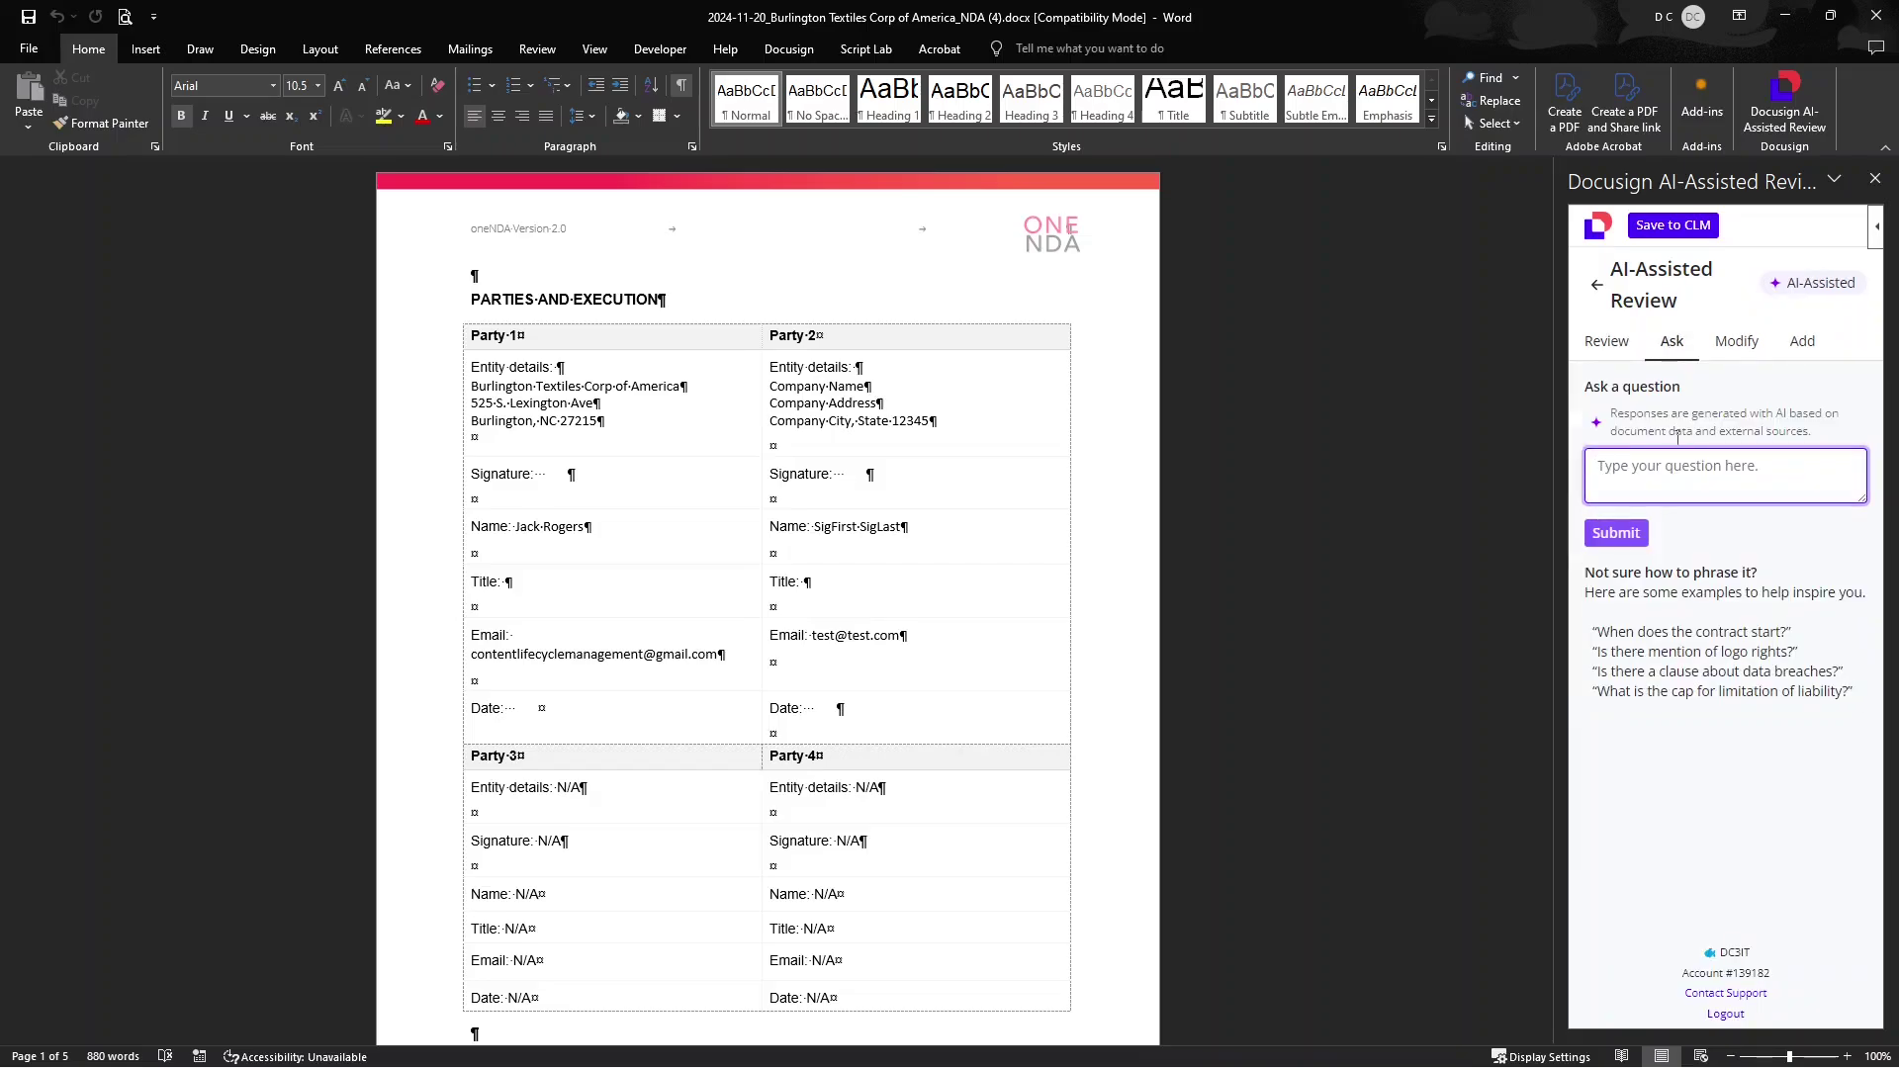
click(1711, 457)
click(1736, 341)
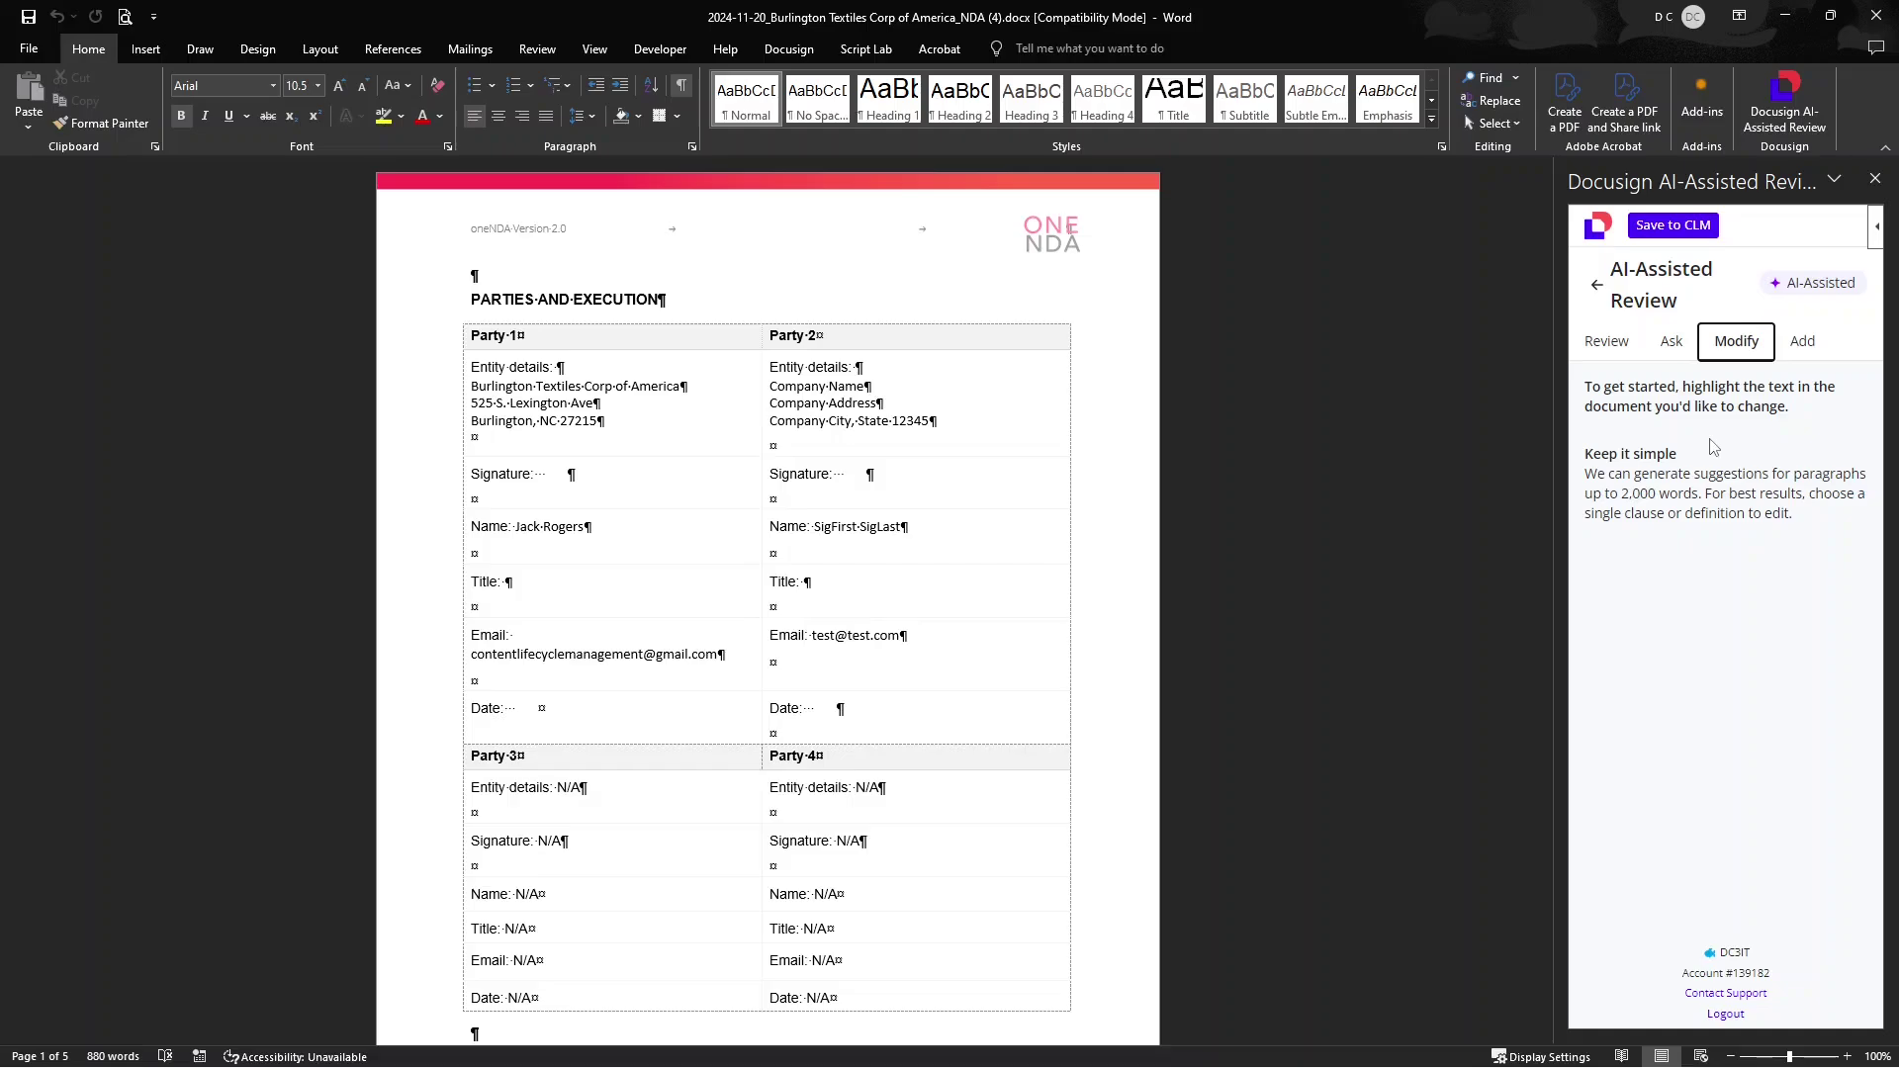
click(1806, 358)
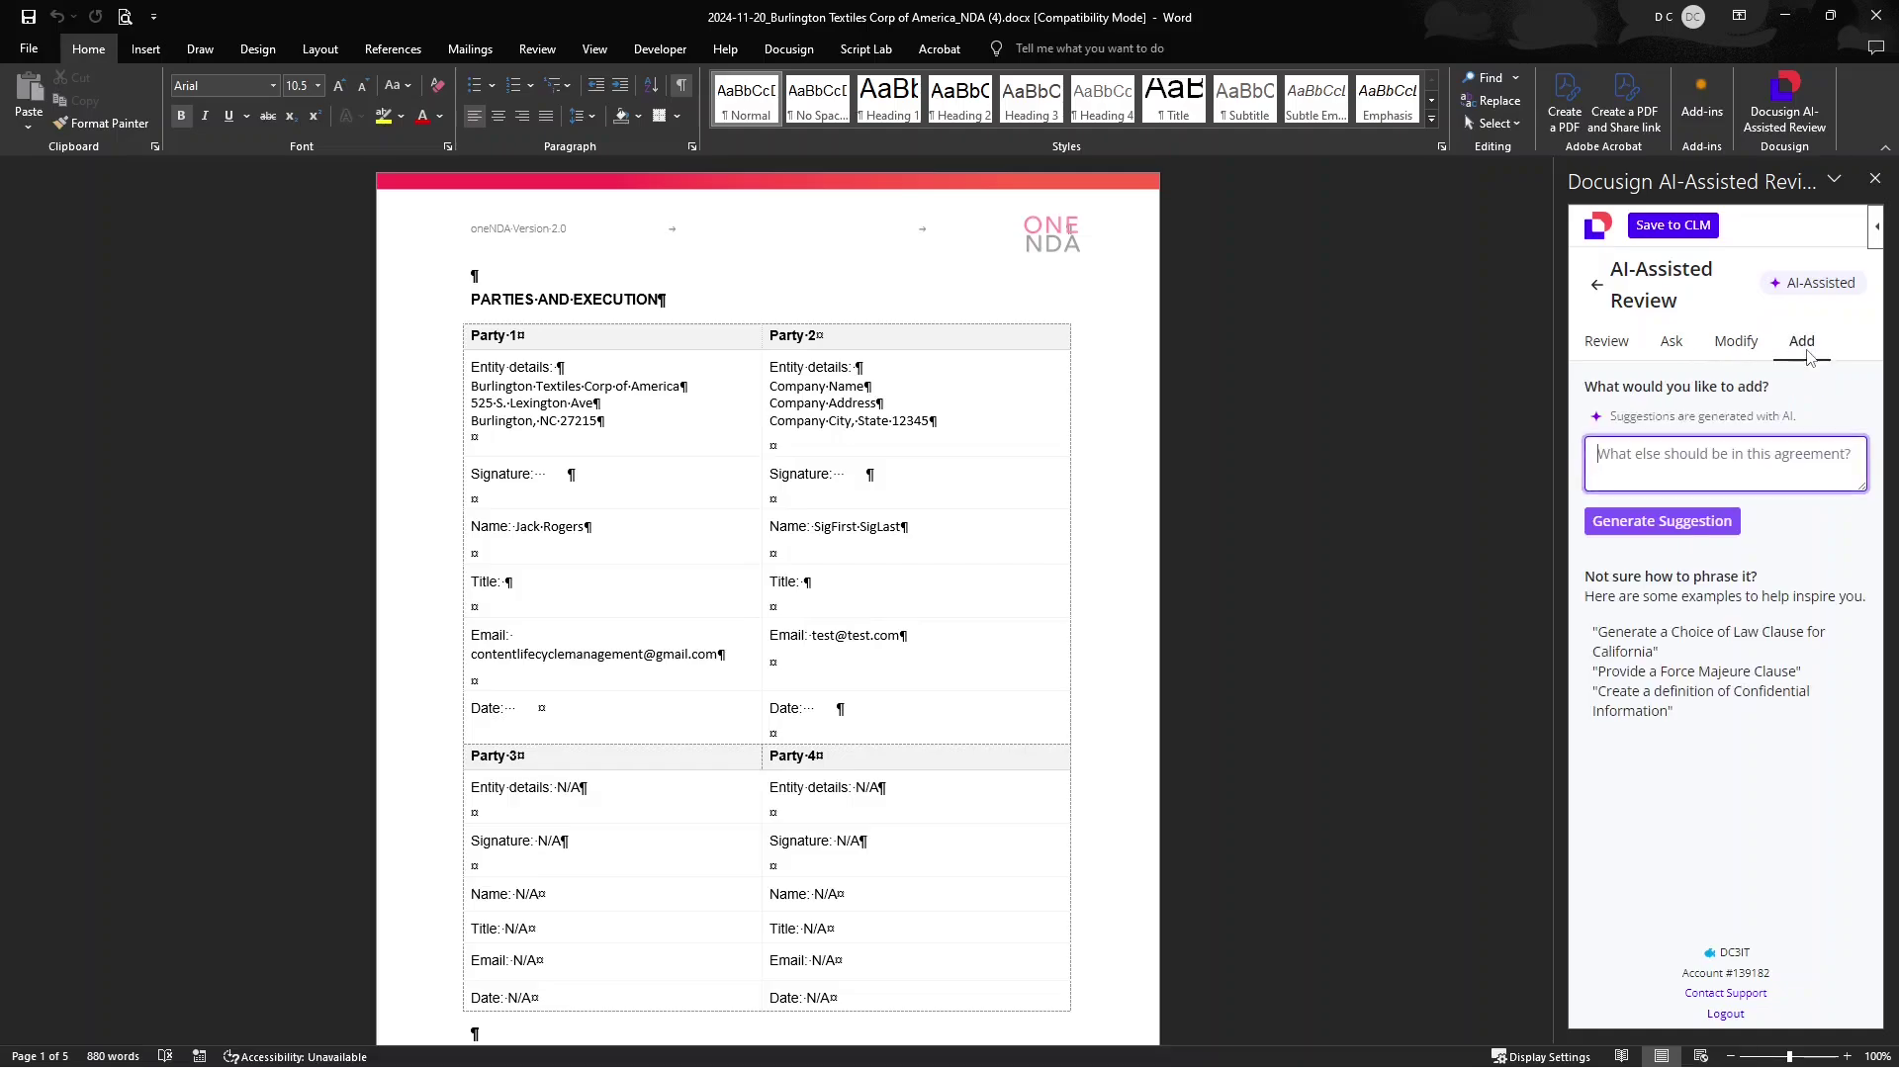
click(1793, 481)
click(1608, 346)
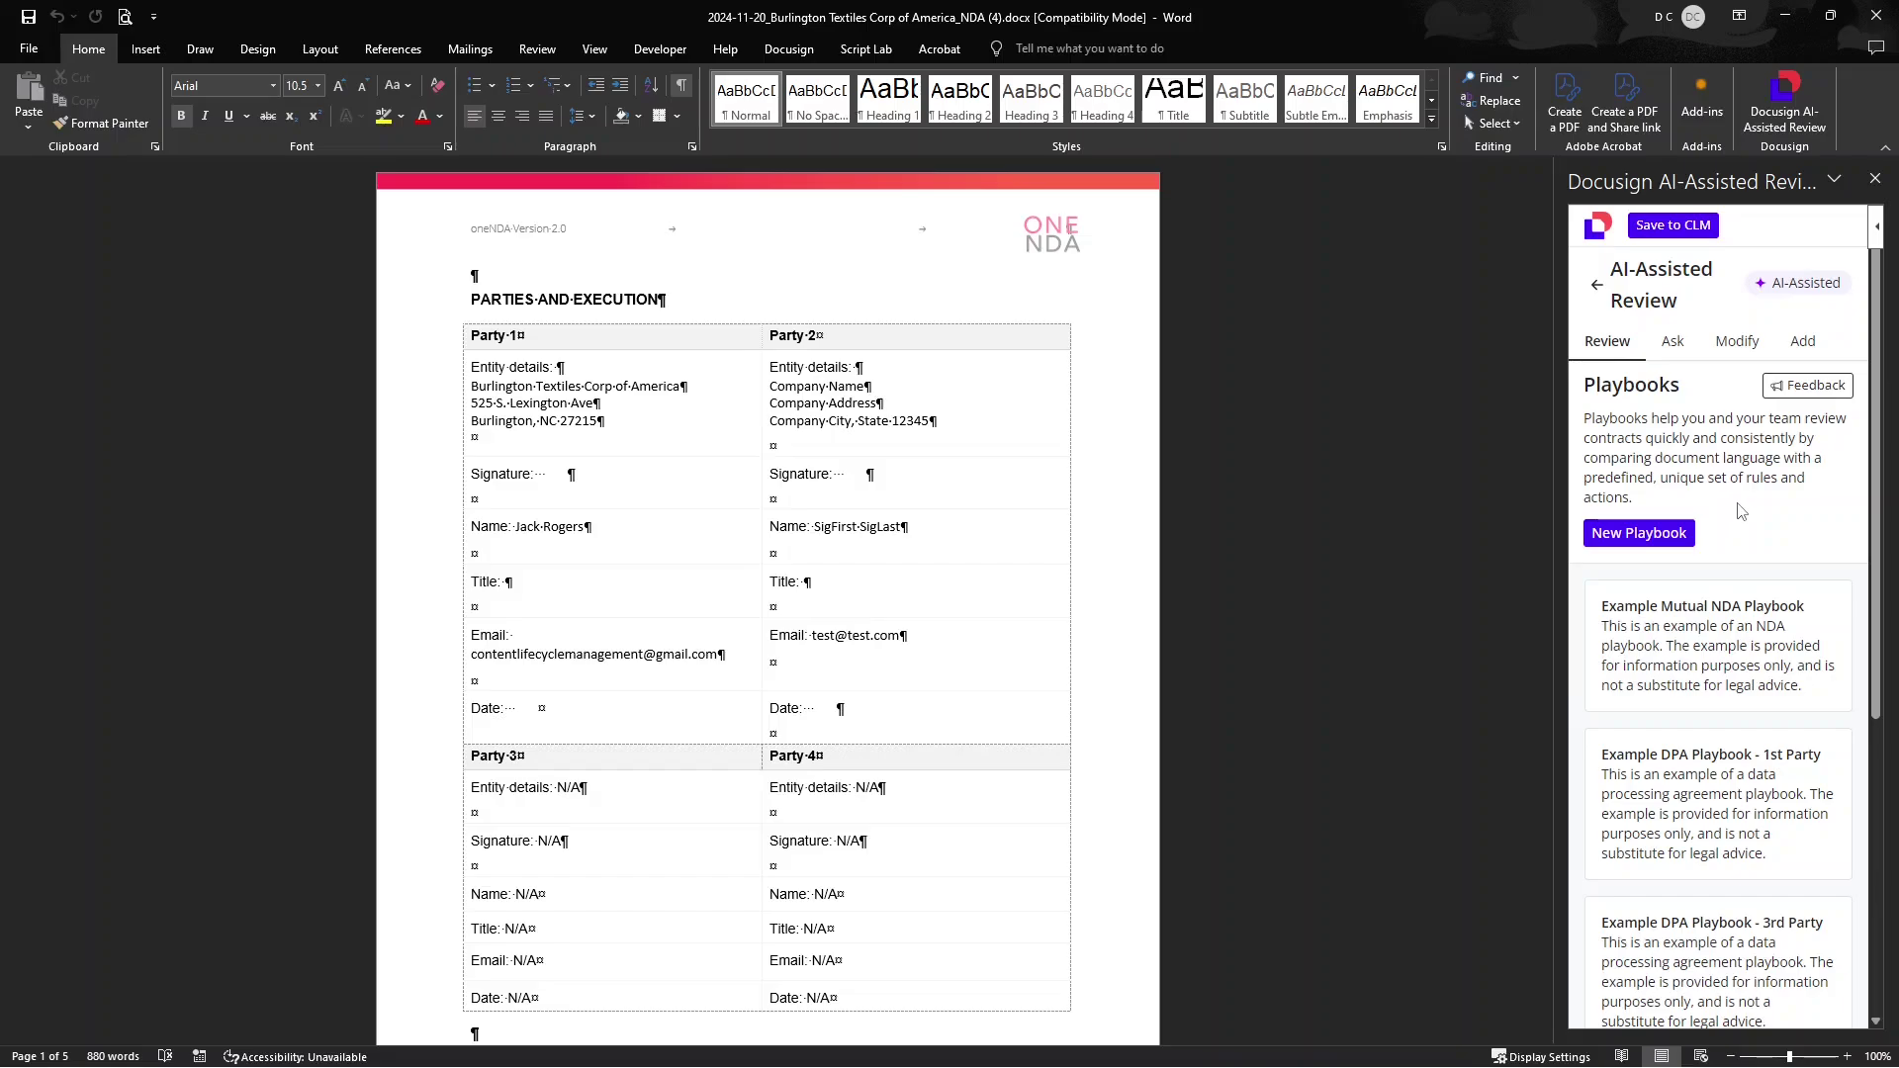
Step: Look over the available example playbooks and open the Example Mutual NDA Playbook
scroll(1741, 511, down, 1)
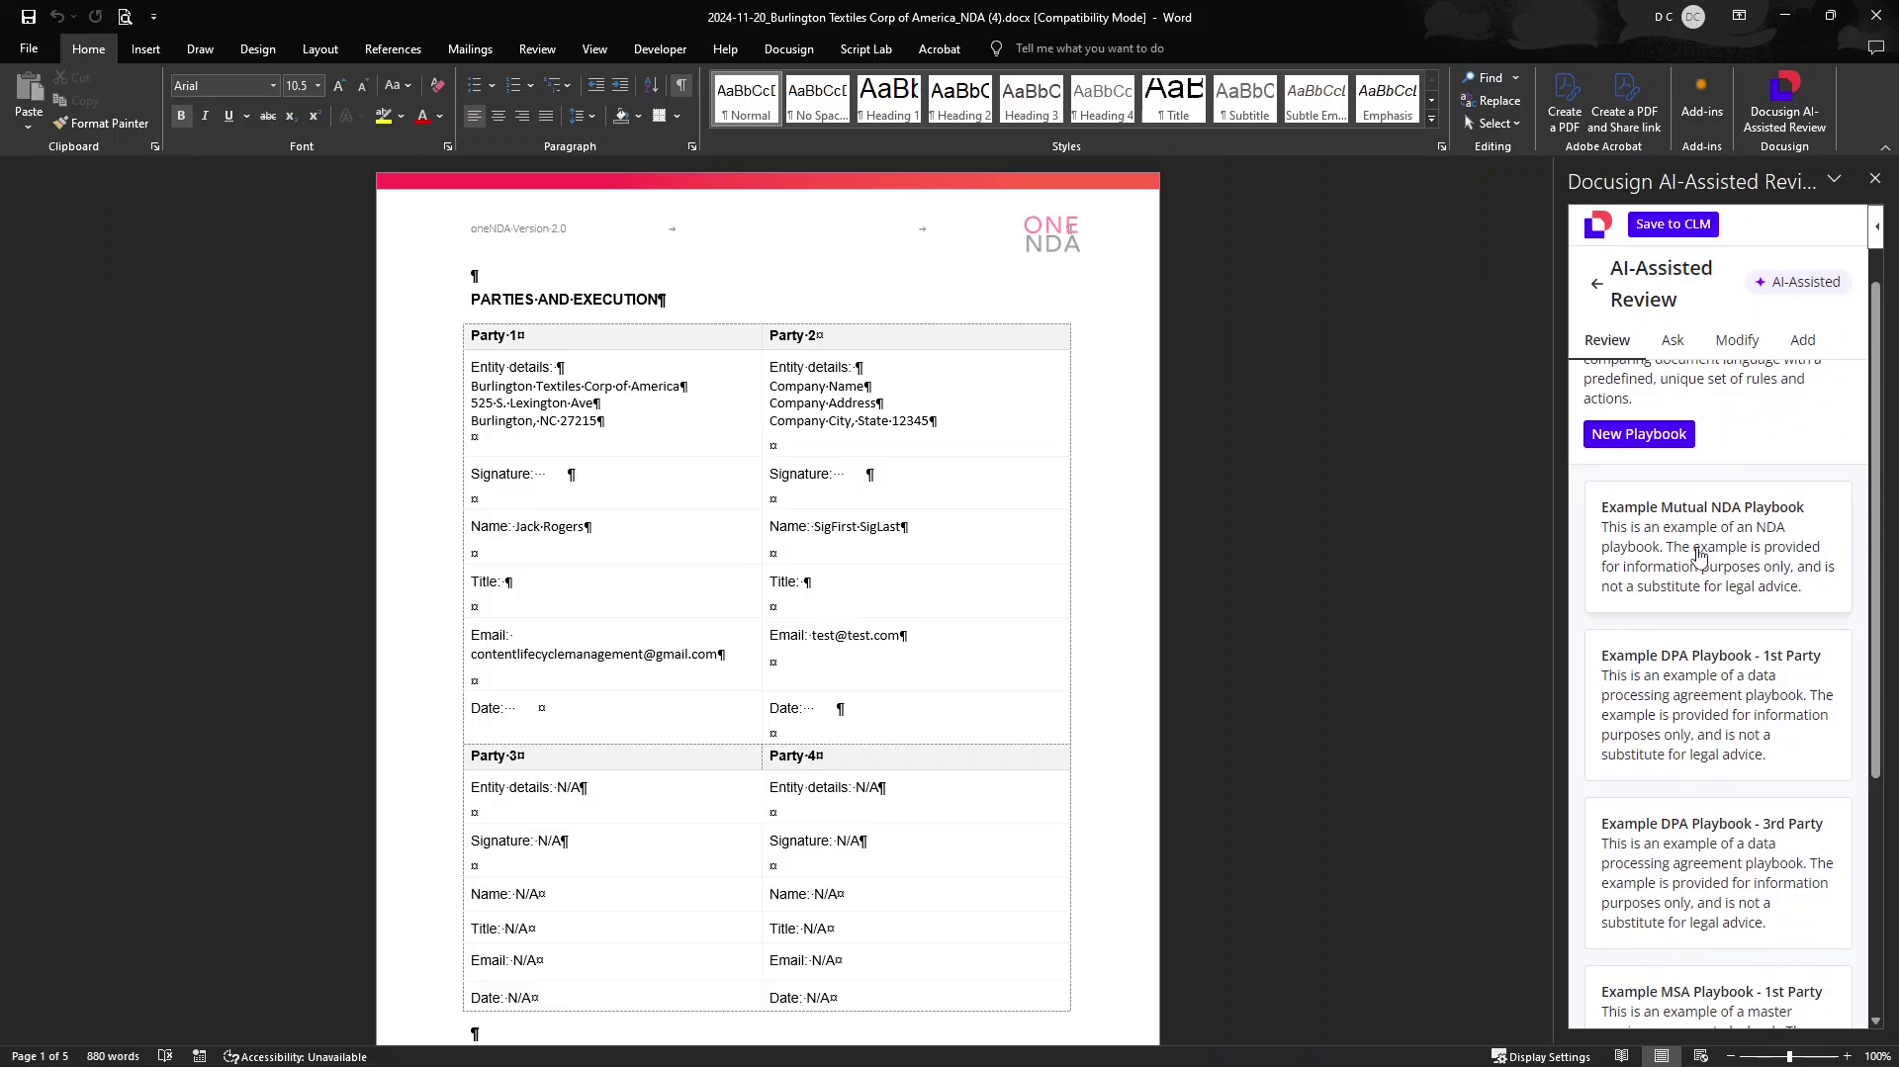
scroll(1694, 574, down, 1)
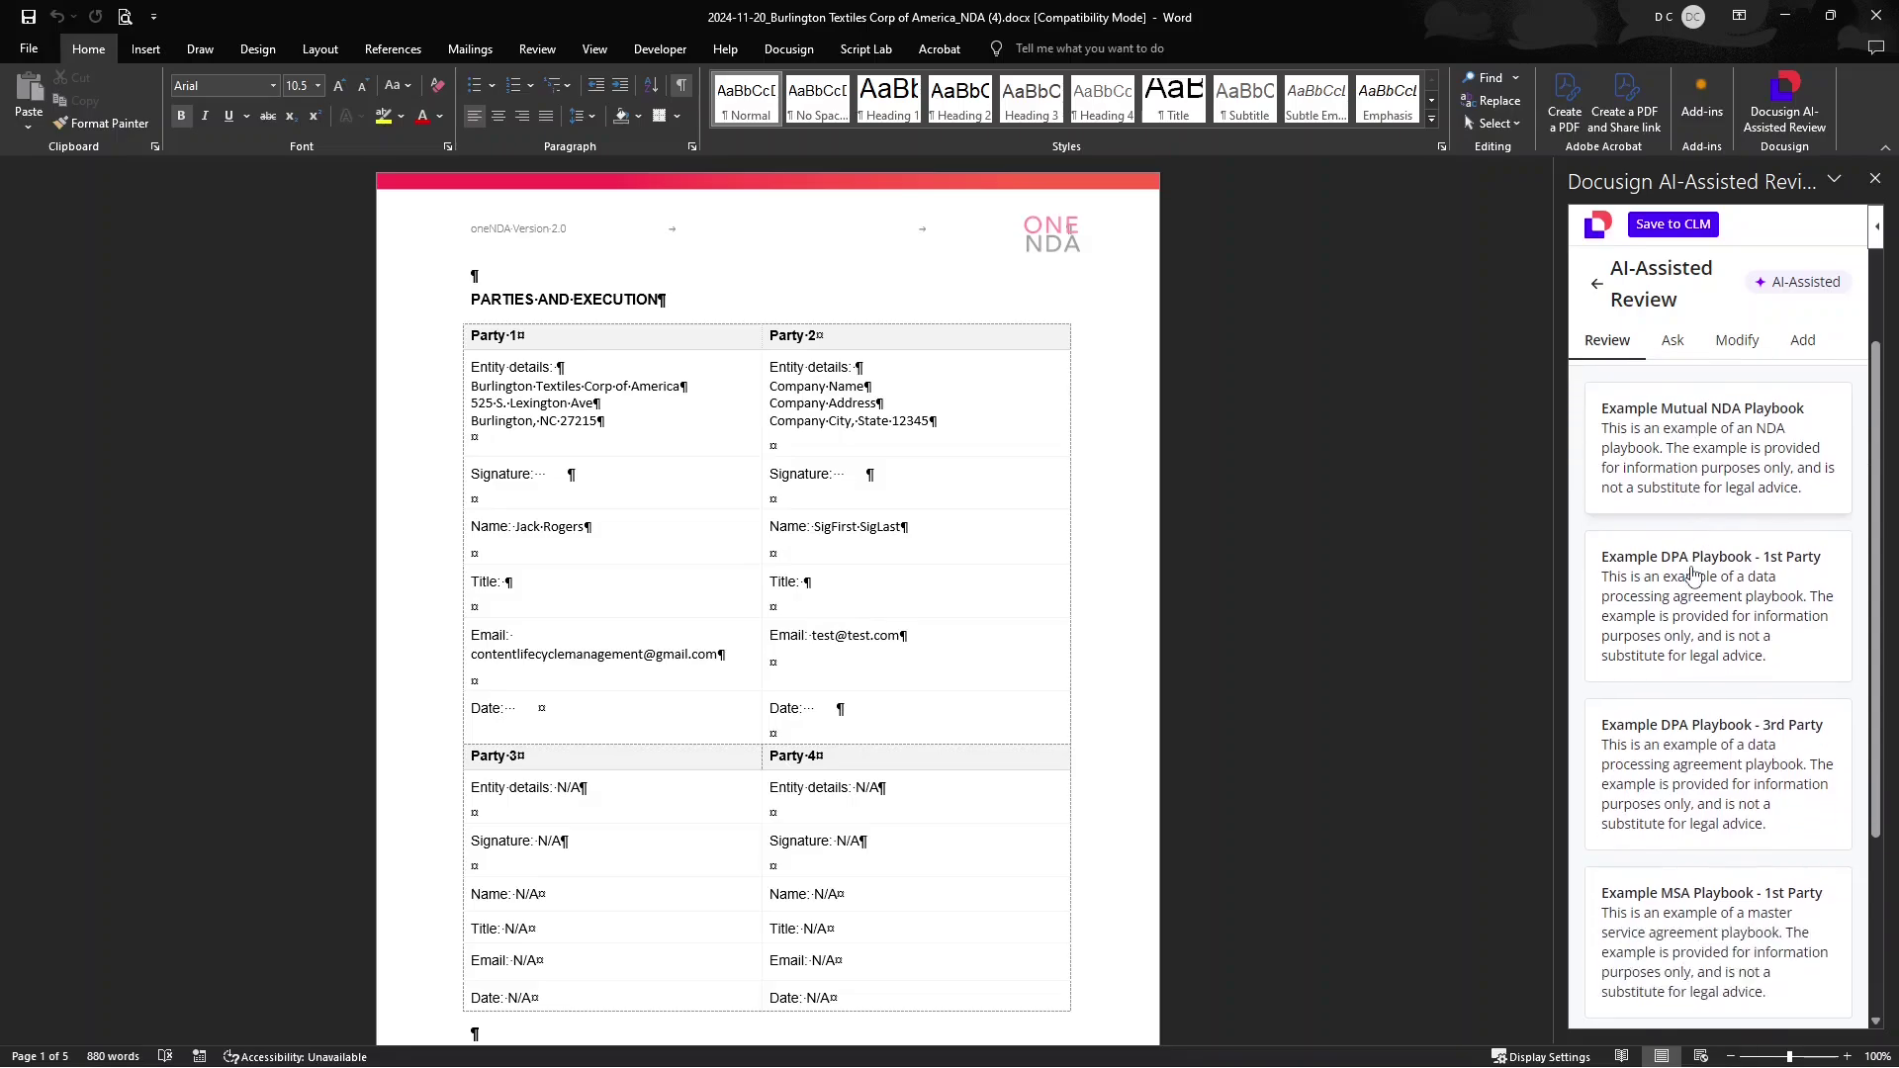
scroll(1694, 594, down, 3)
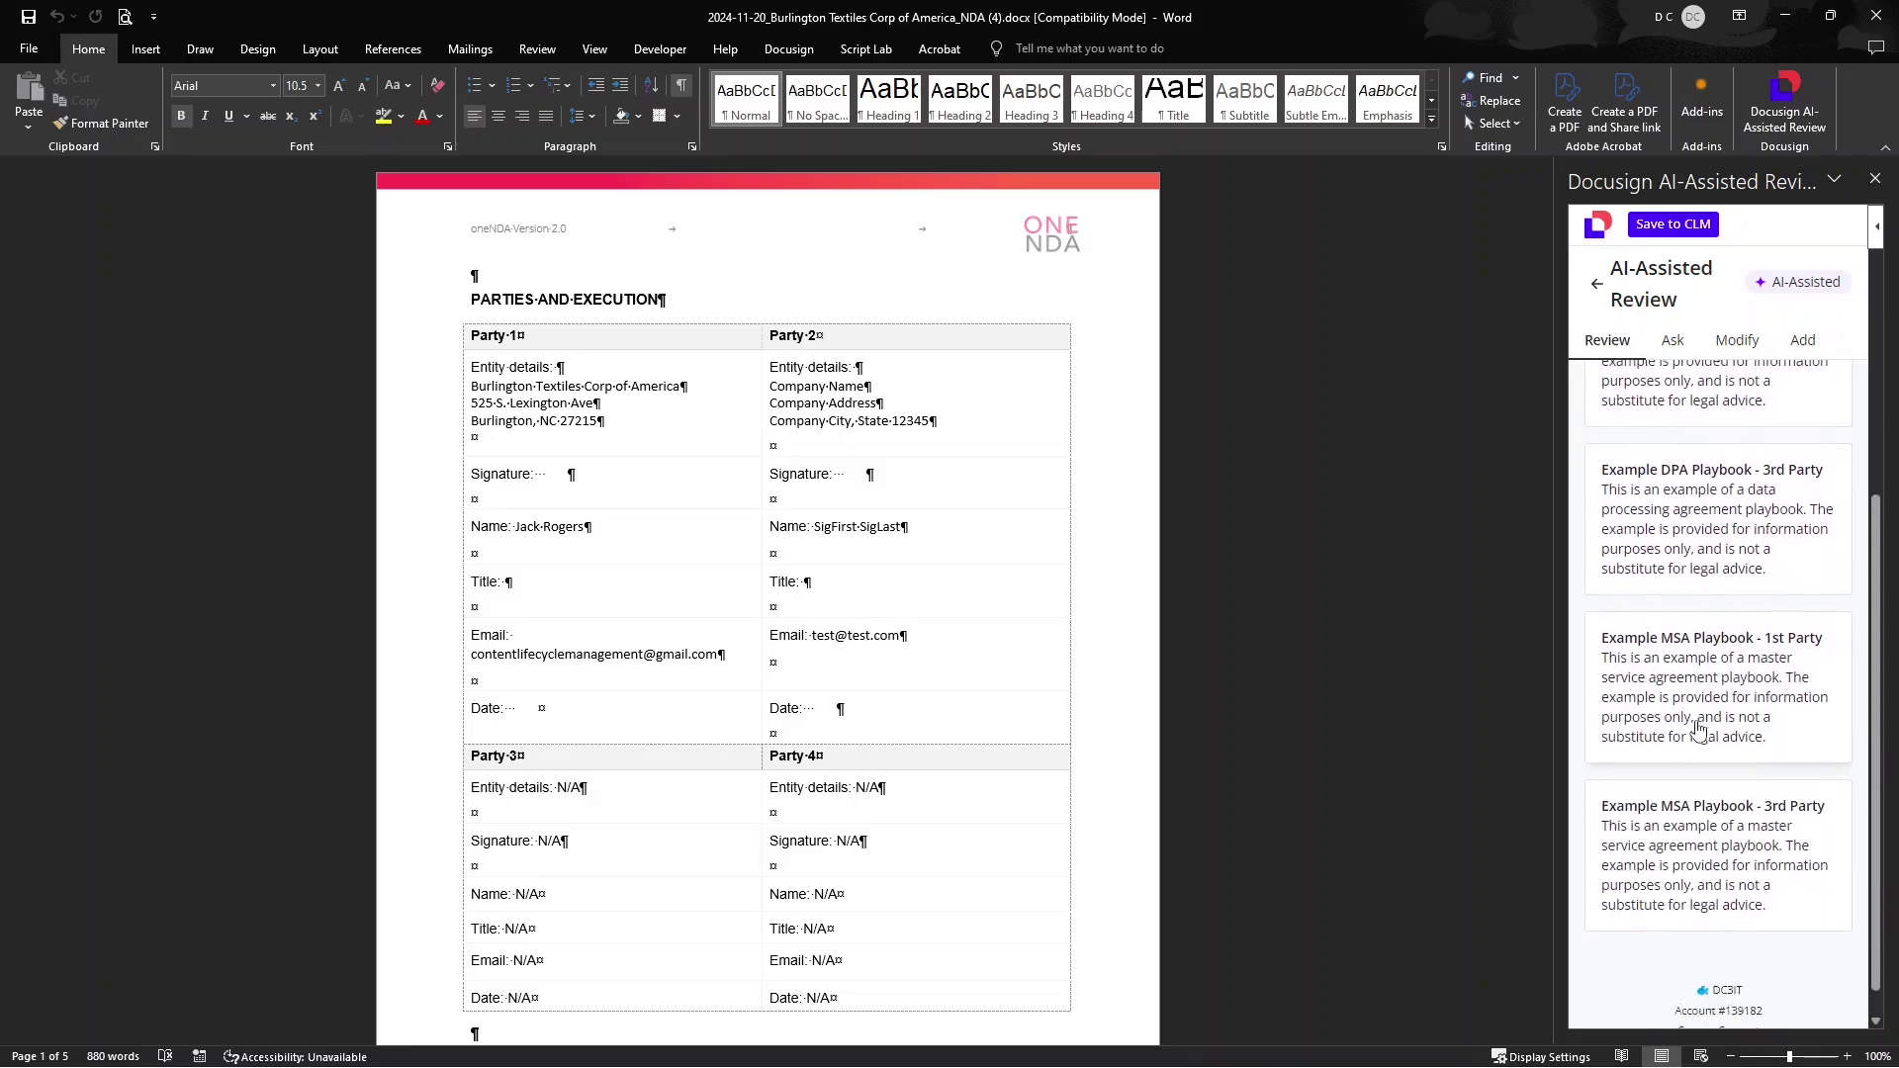
scroll(1701, 829, up, 1)
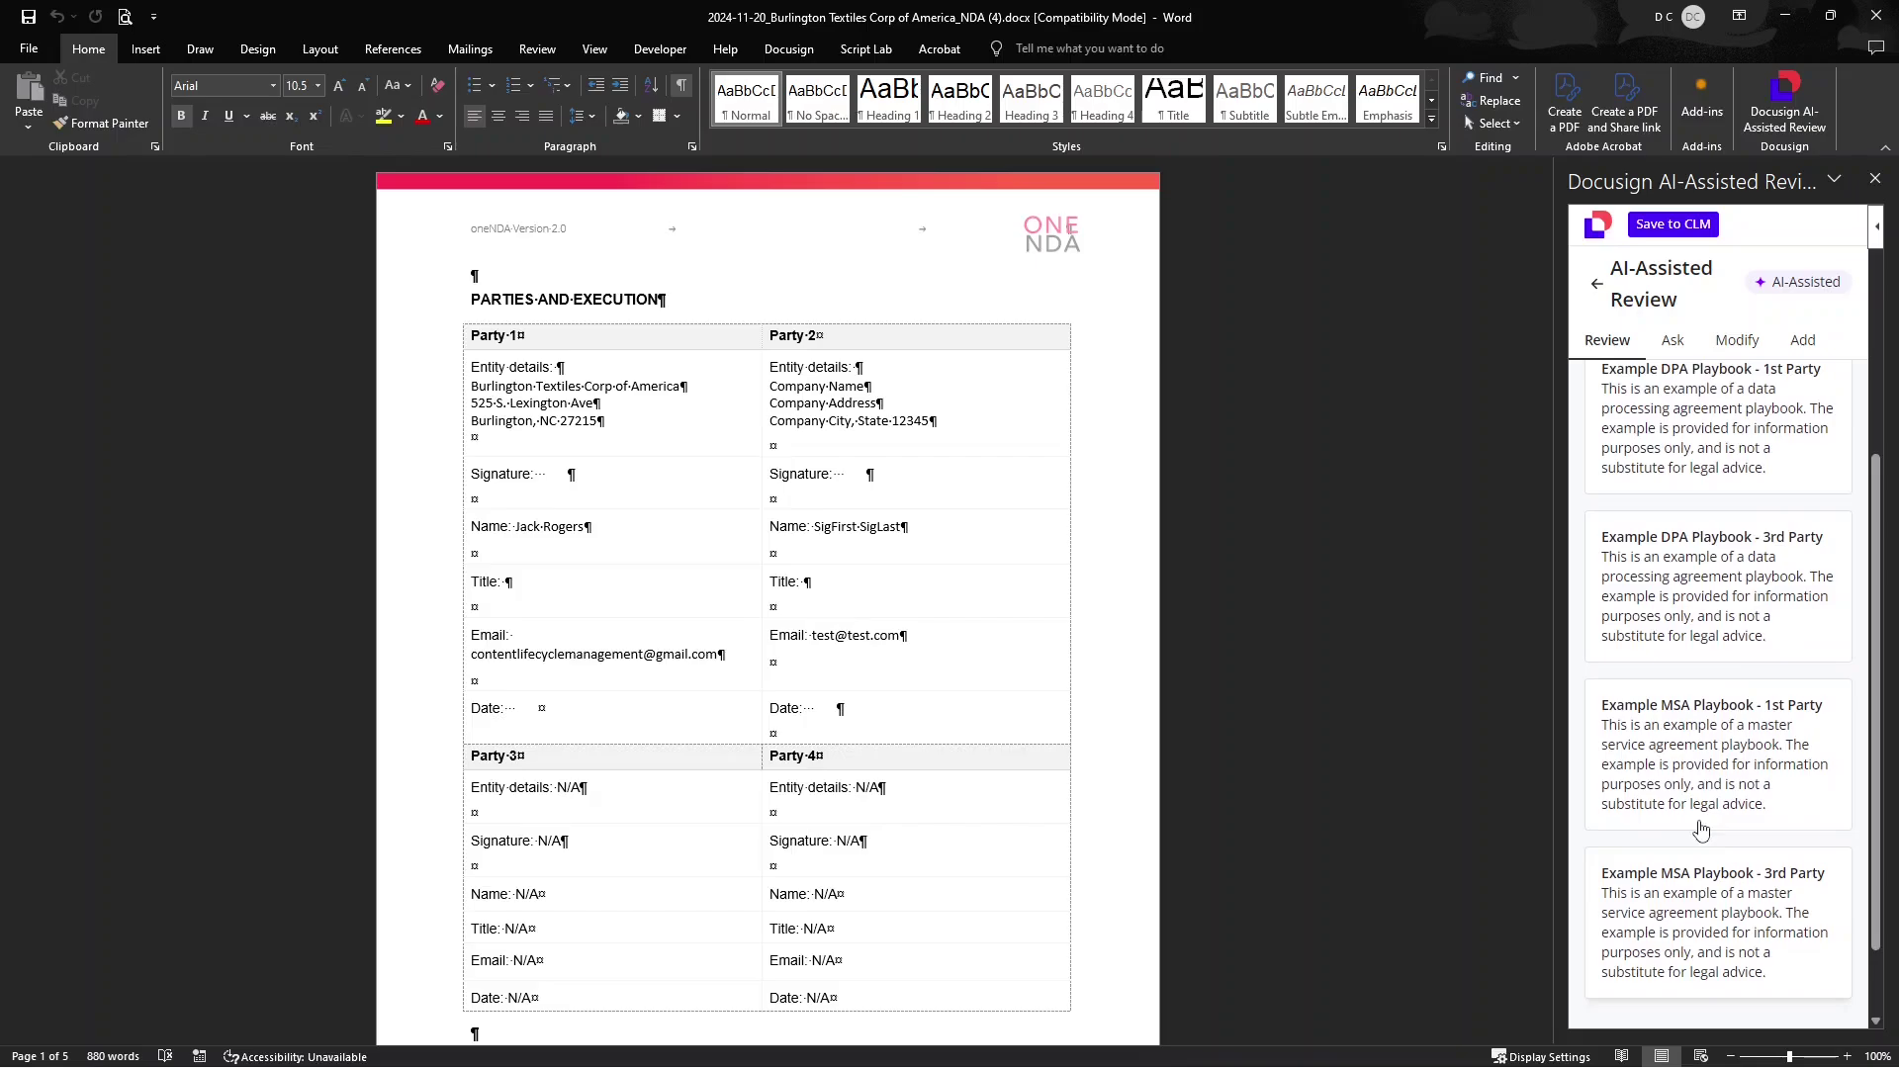
scroll(1714, 608, up, 4)
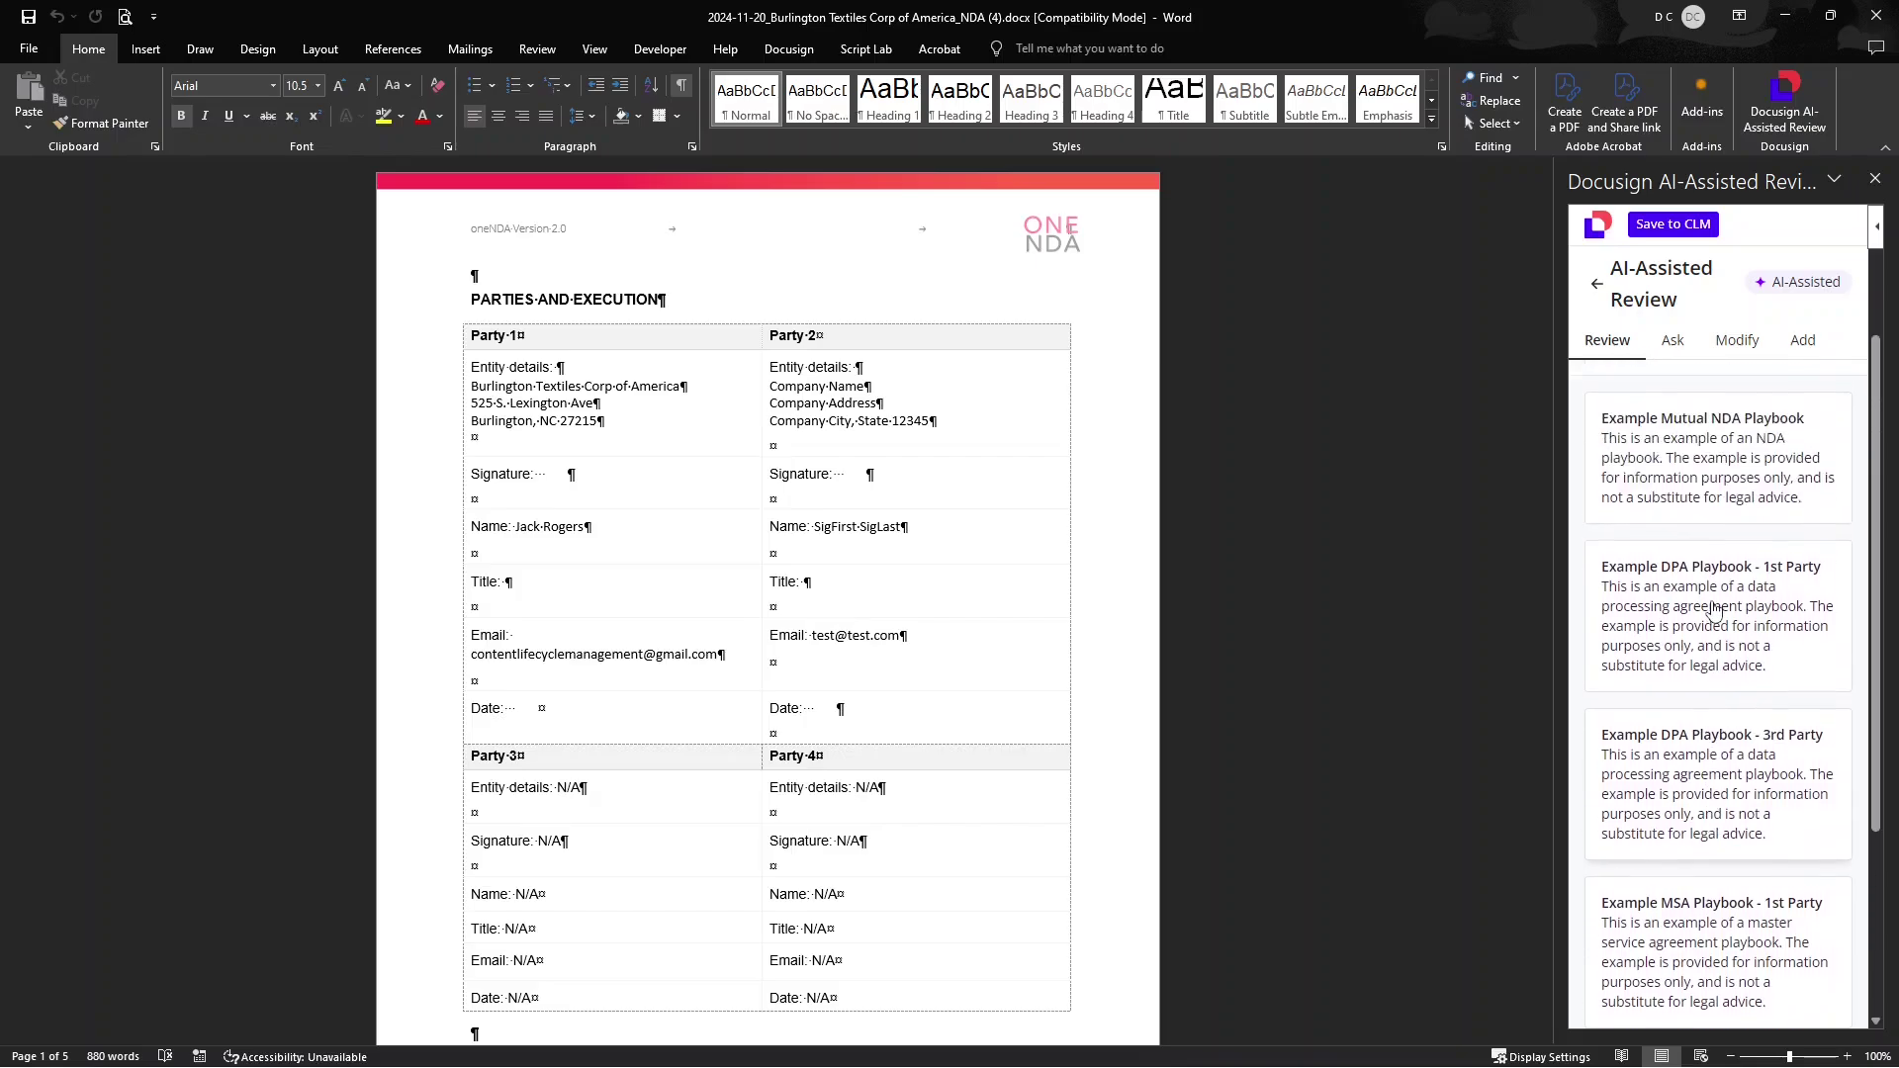
click(1724, 643)
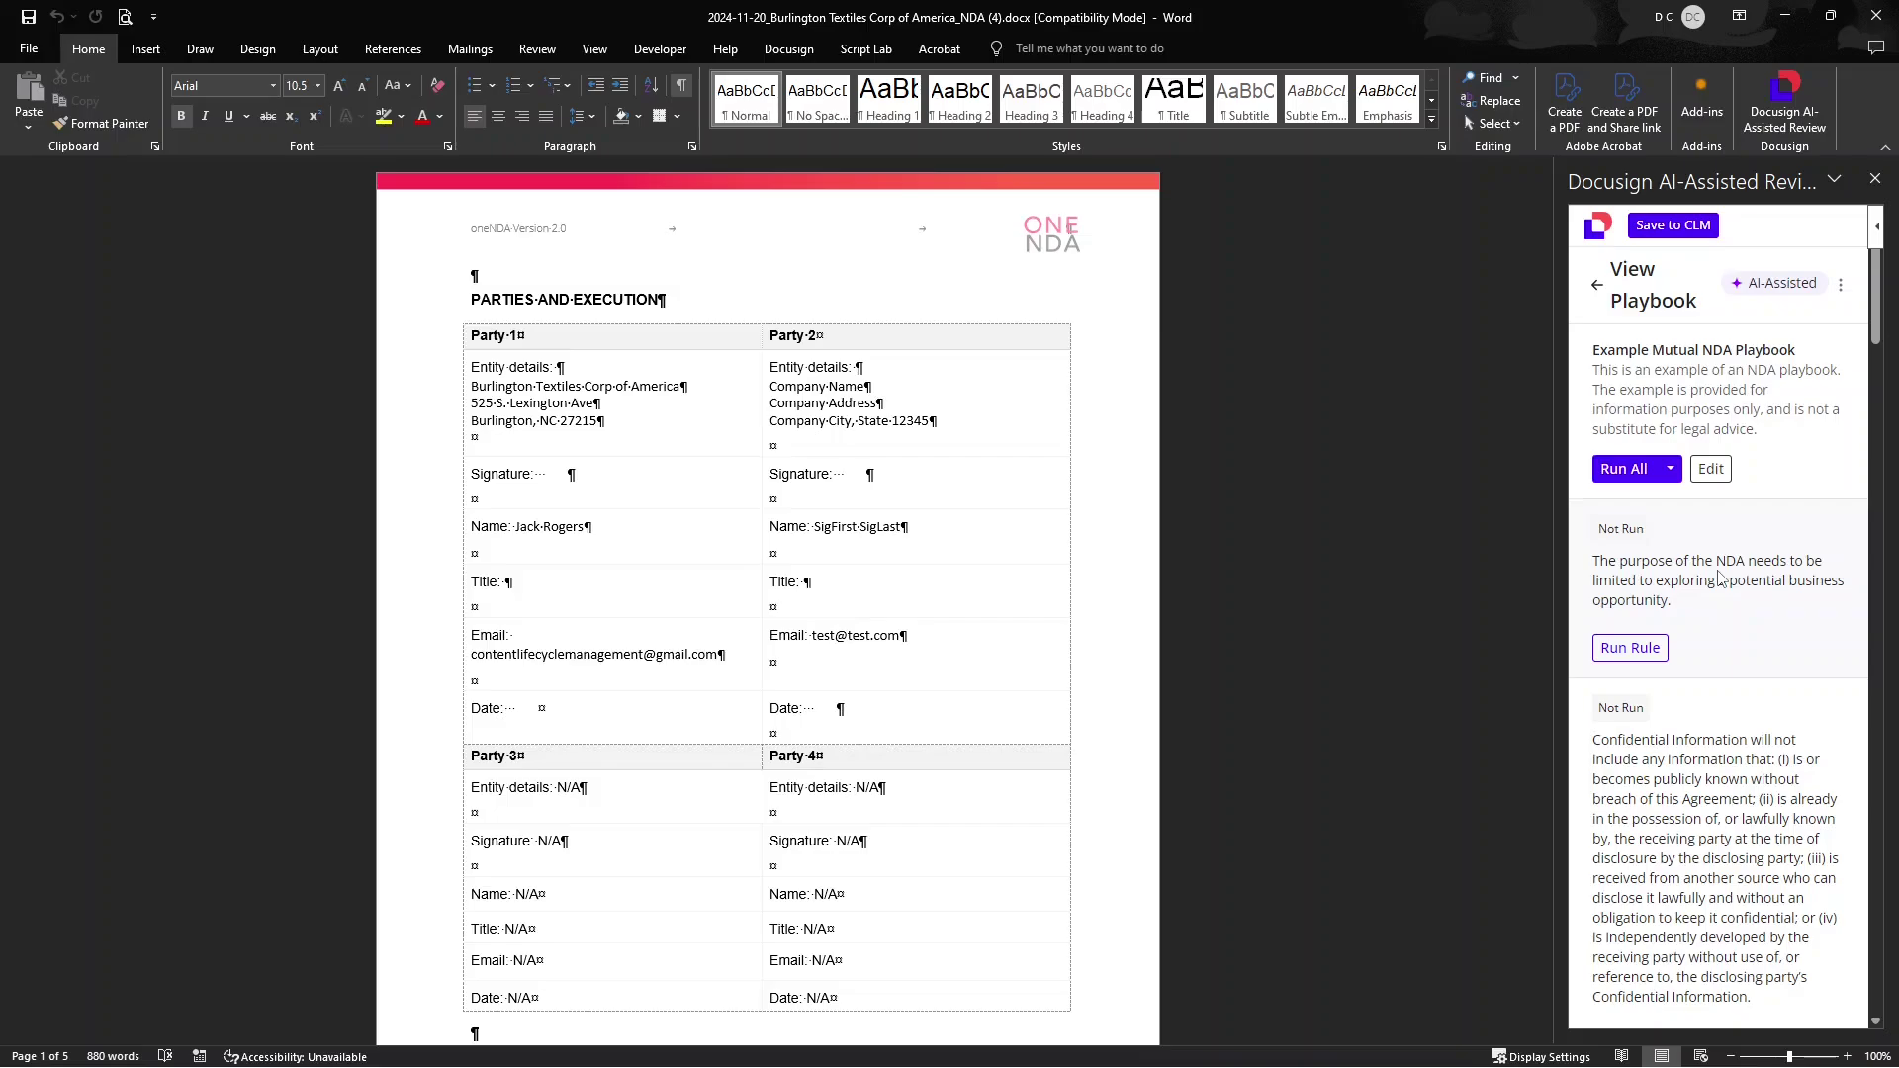
Step: Examine the Example Mutual NDA Playbook's run options and read through its rules to the end
click(1671, 473)
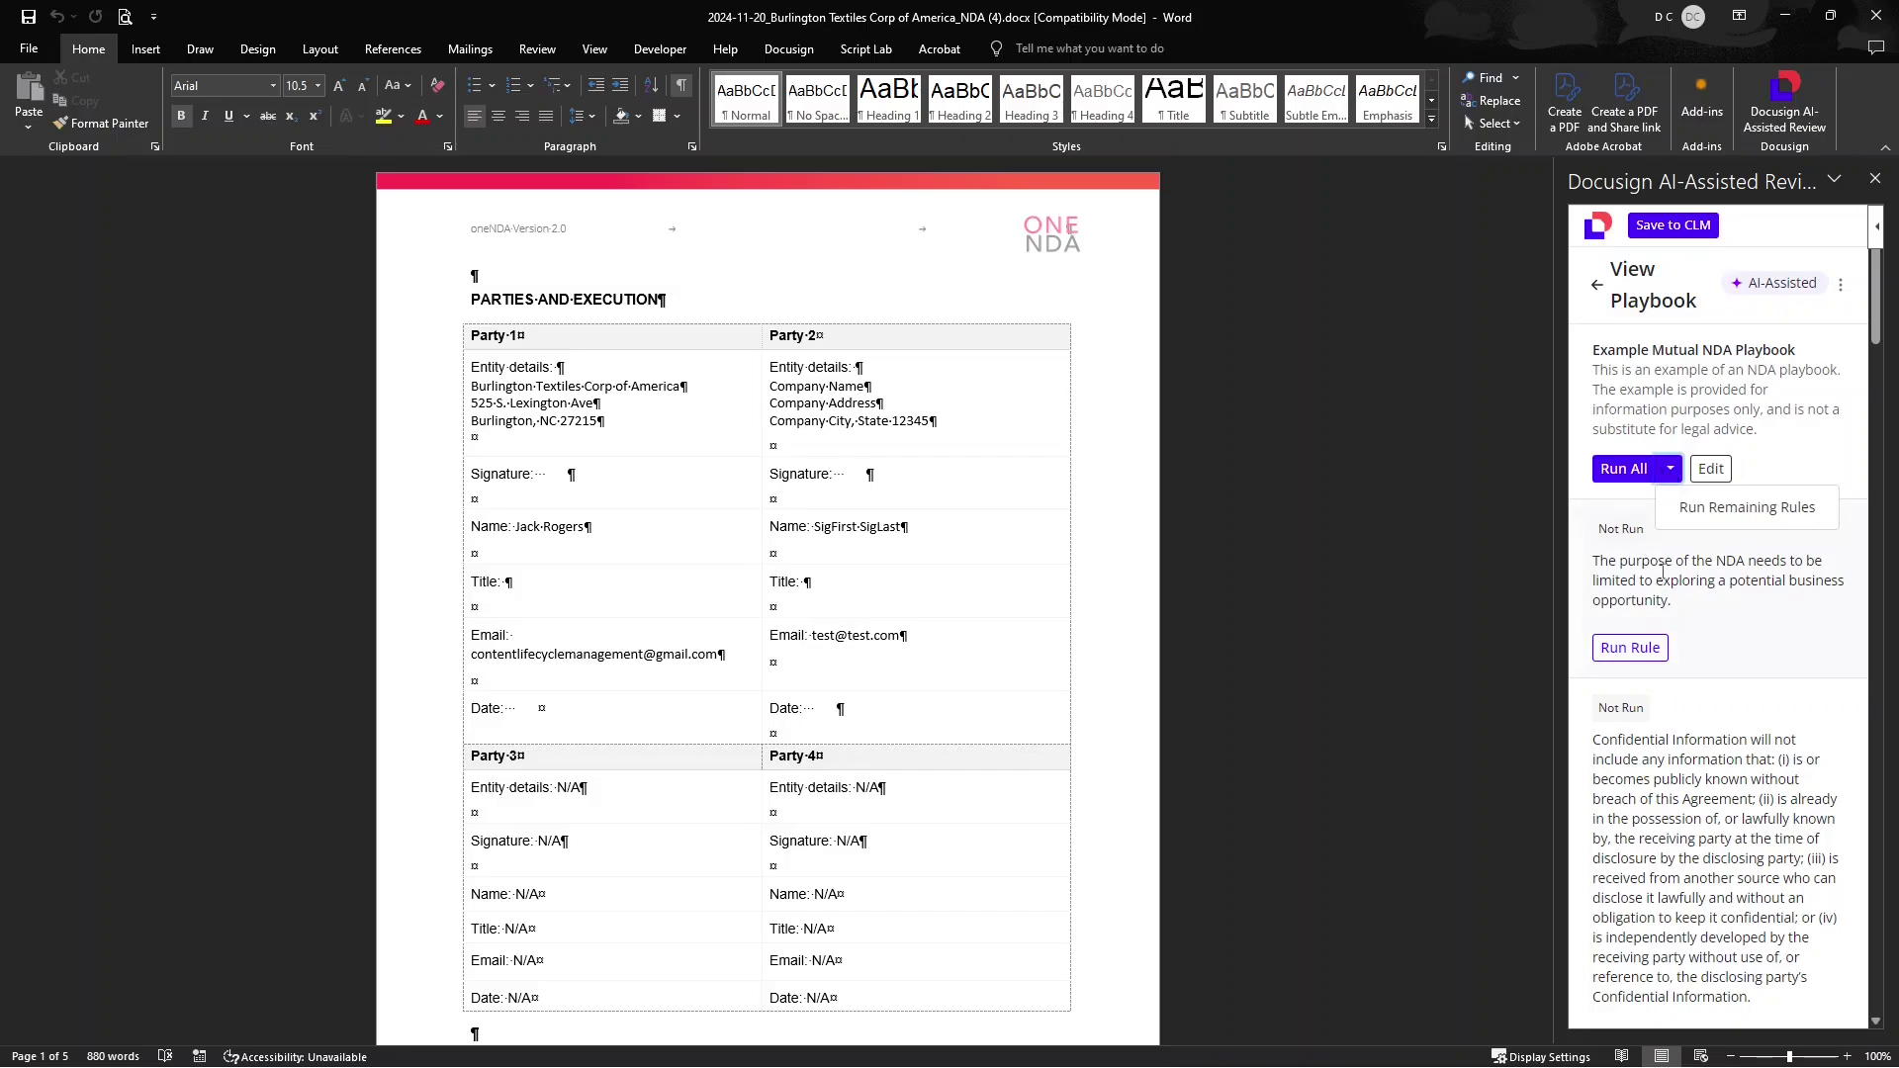
click(1743, 632)
scroll(1731, 613, down, 3)
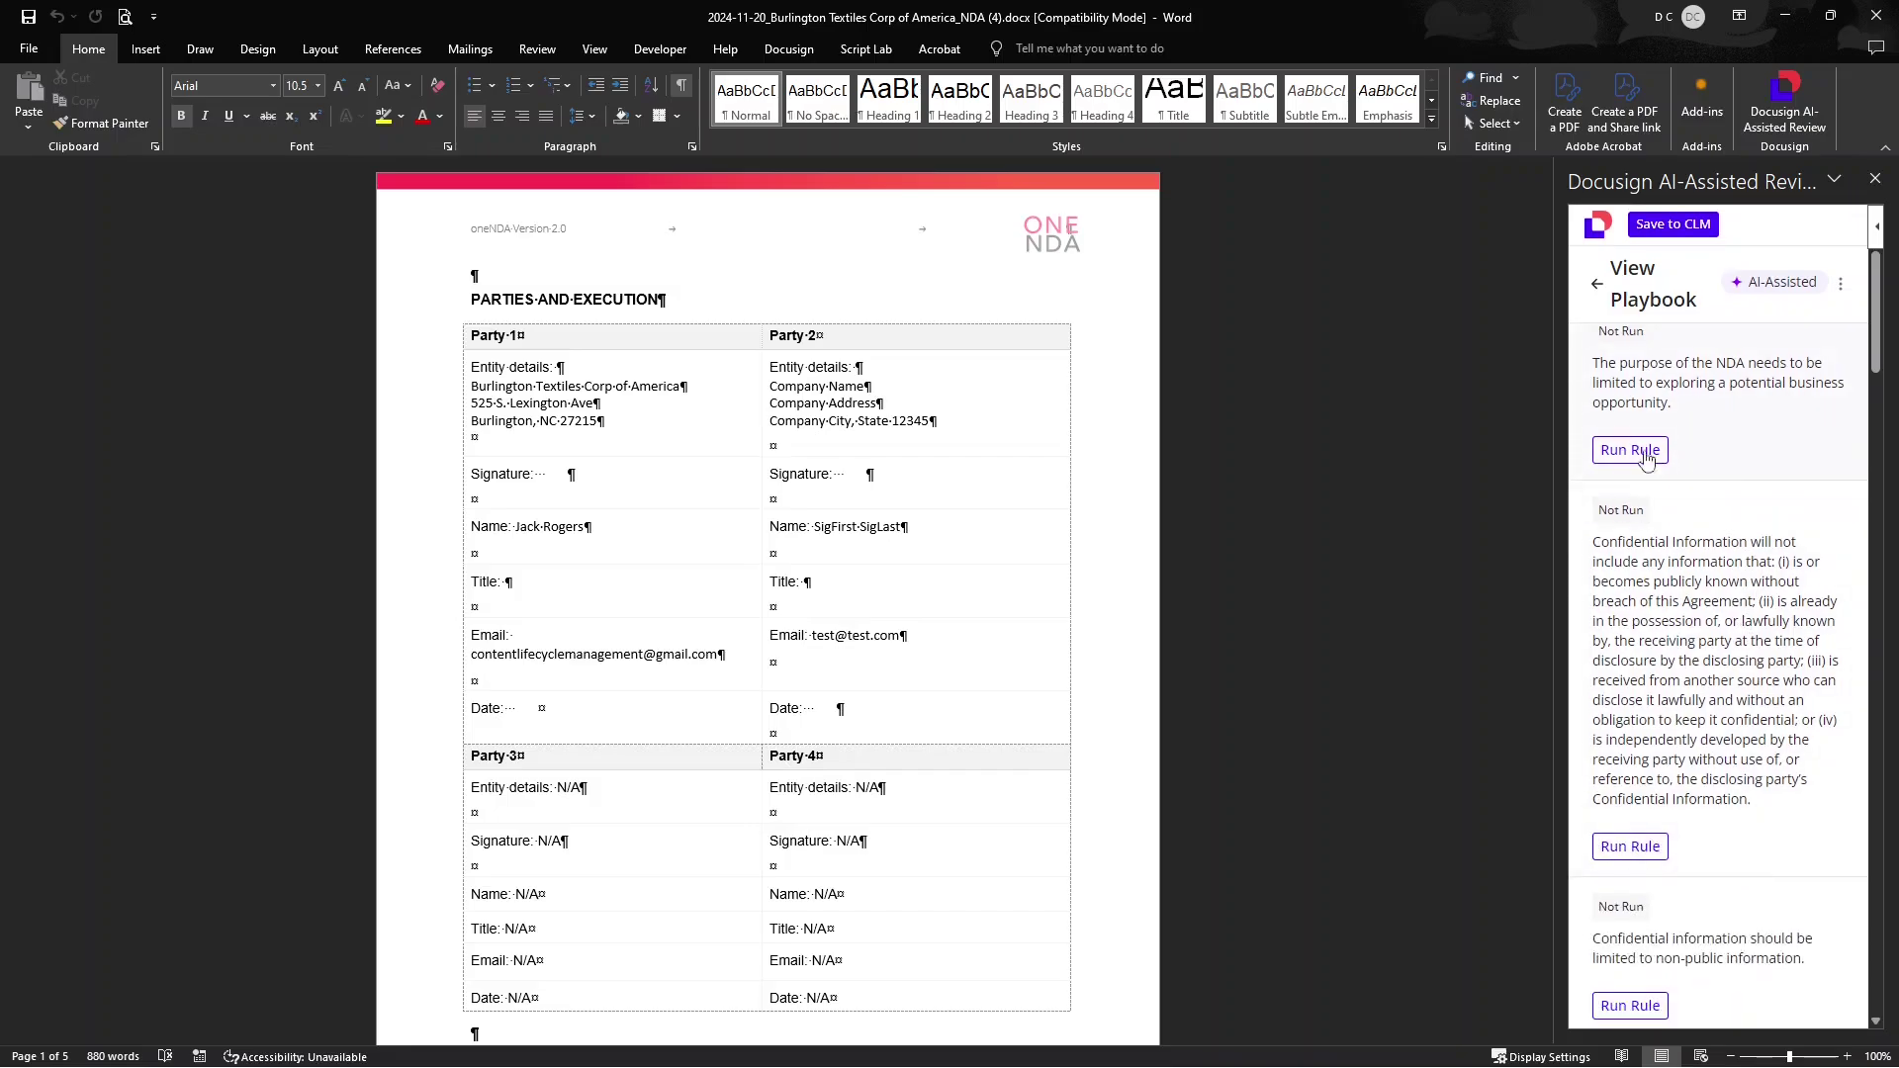
scroll(1708, 648, down, 1)
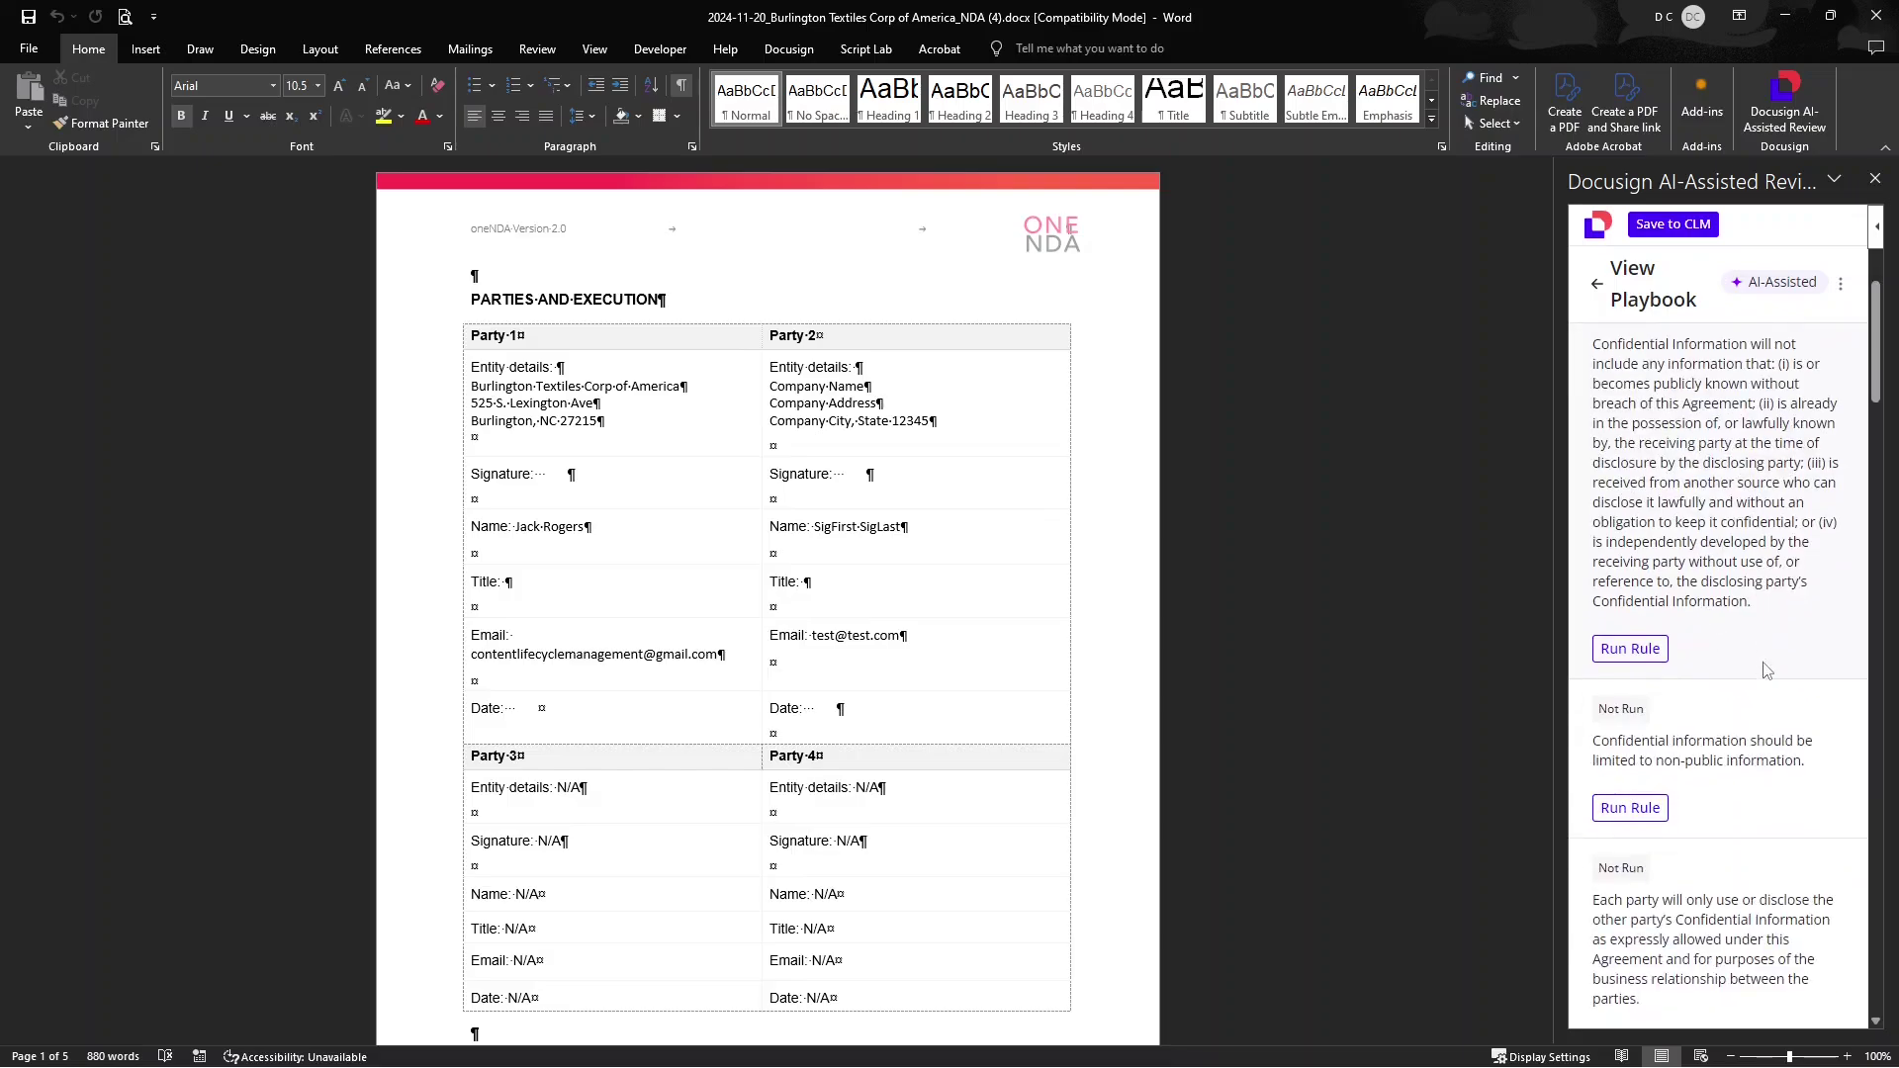
scroll(1738, 625, down, 3)
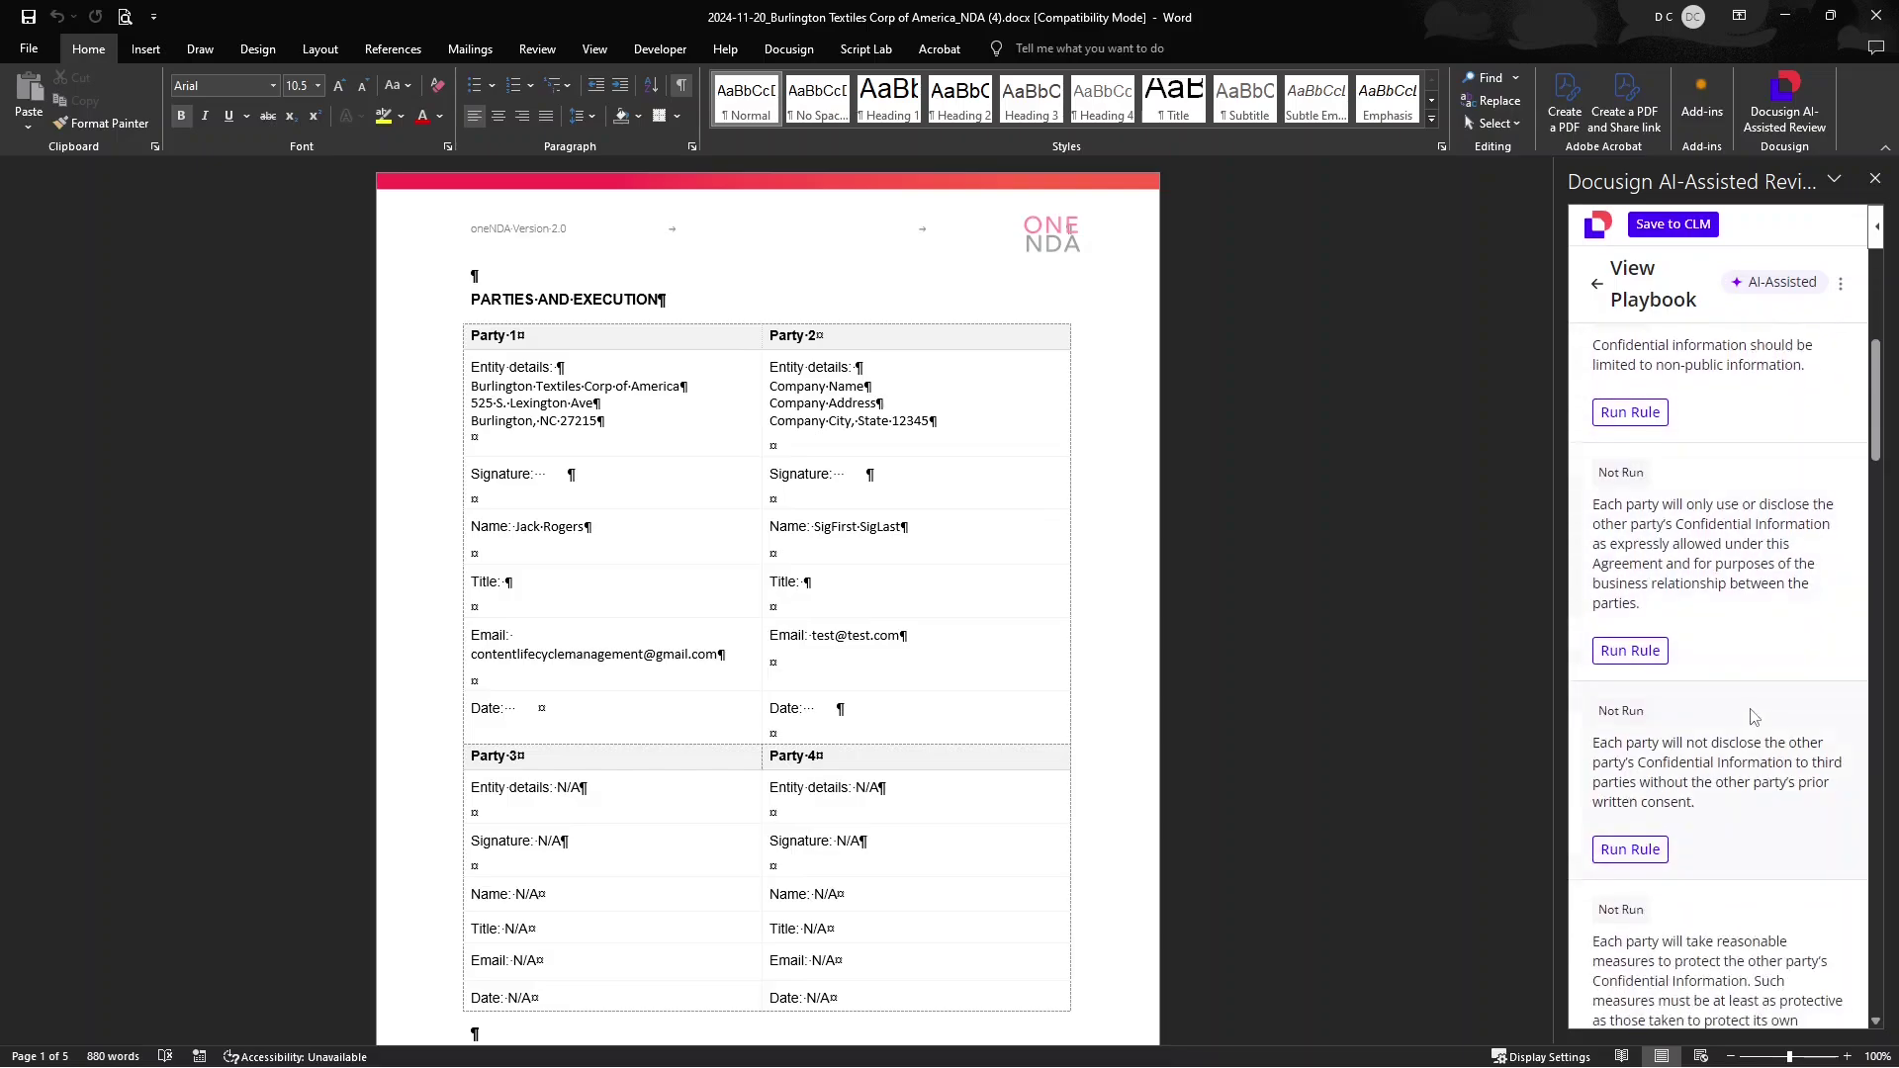
scroll(1731, 703, down, 5)
scroll(1751, 709, down, 4)
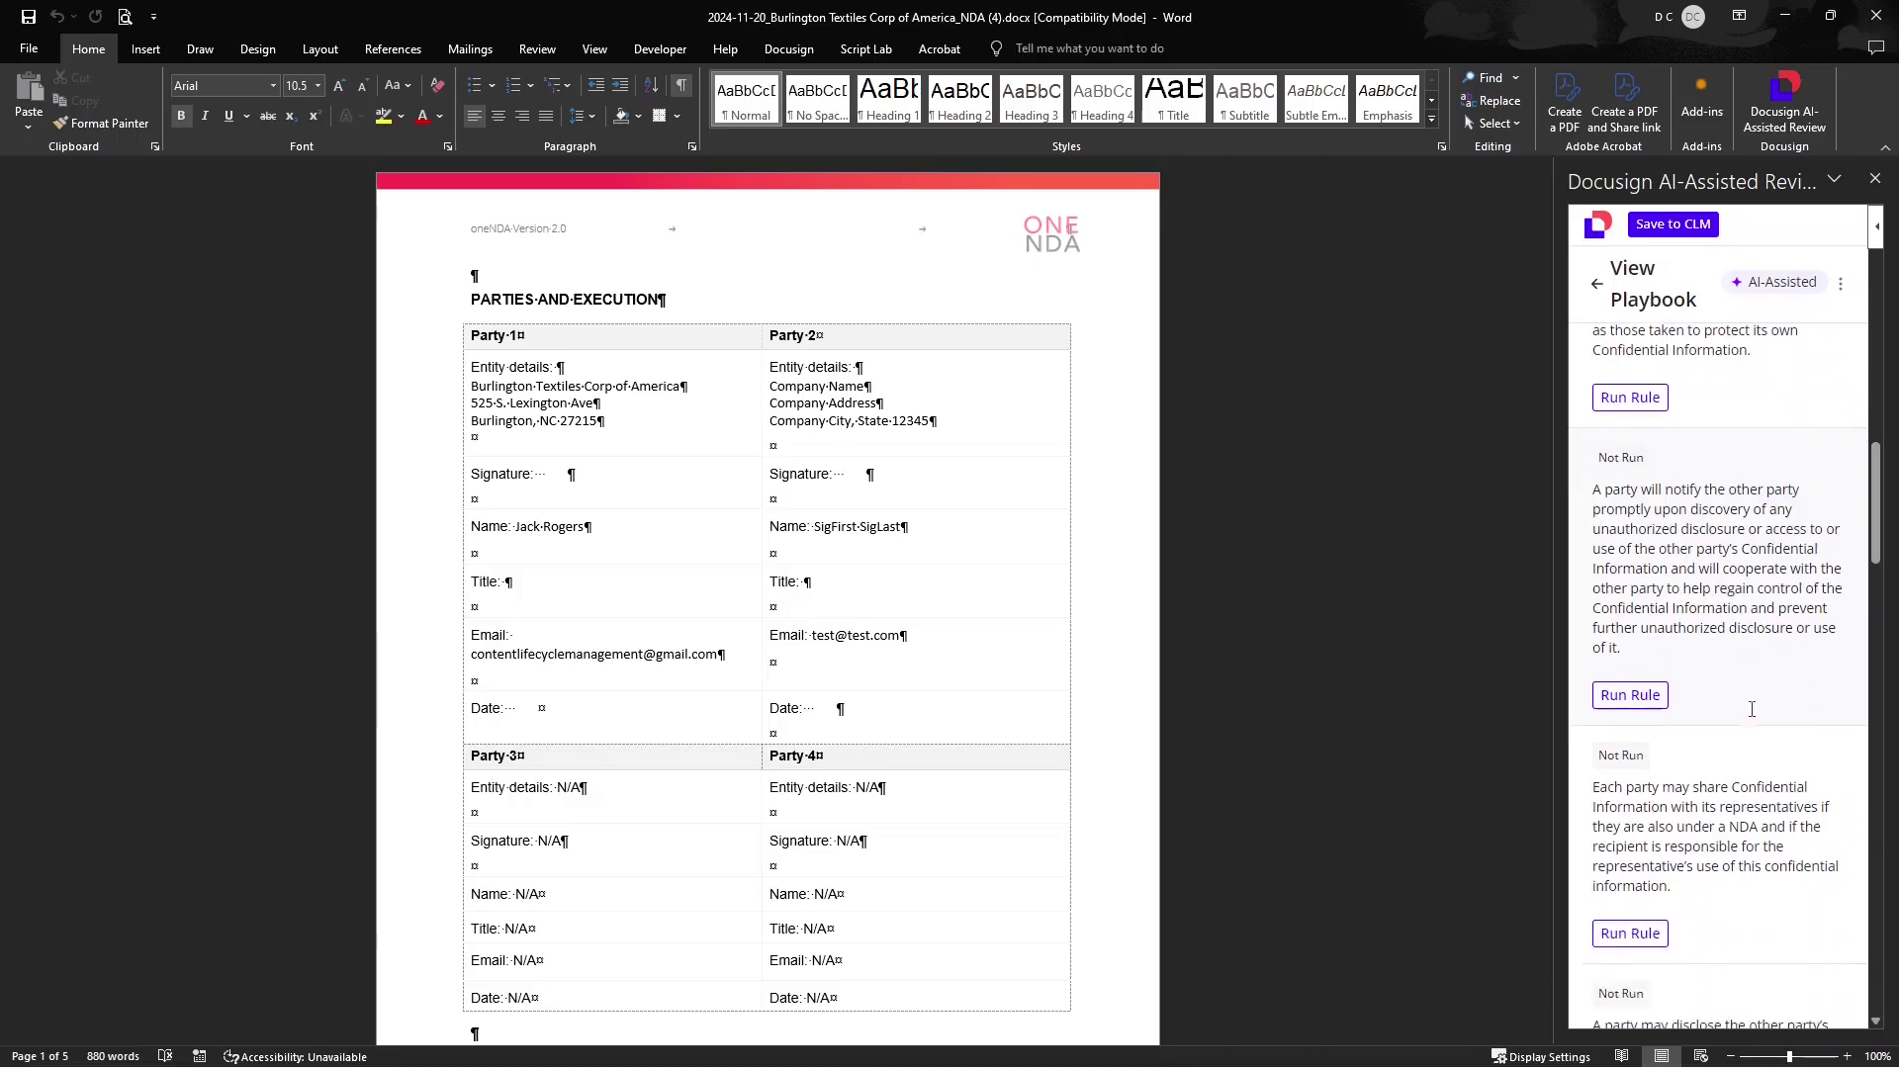
scroll(1752, 712, down, 8)
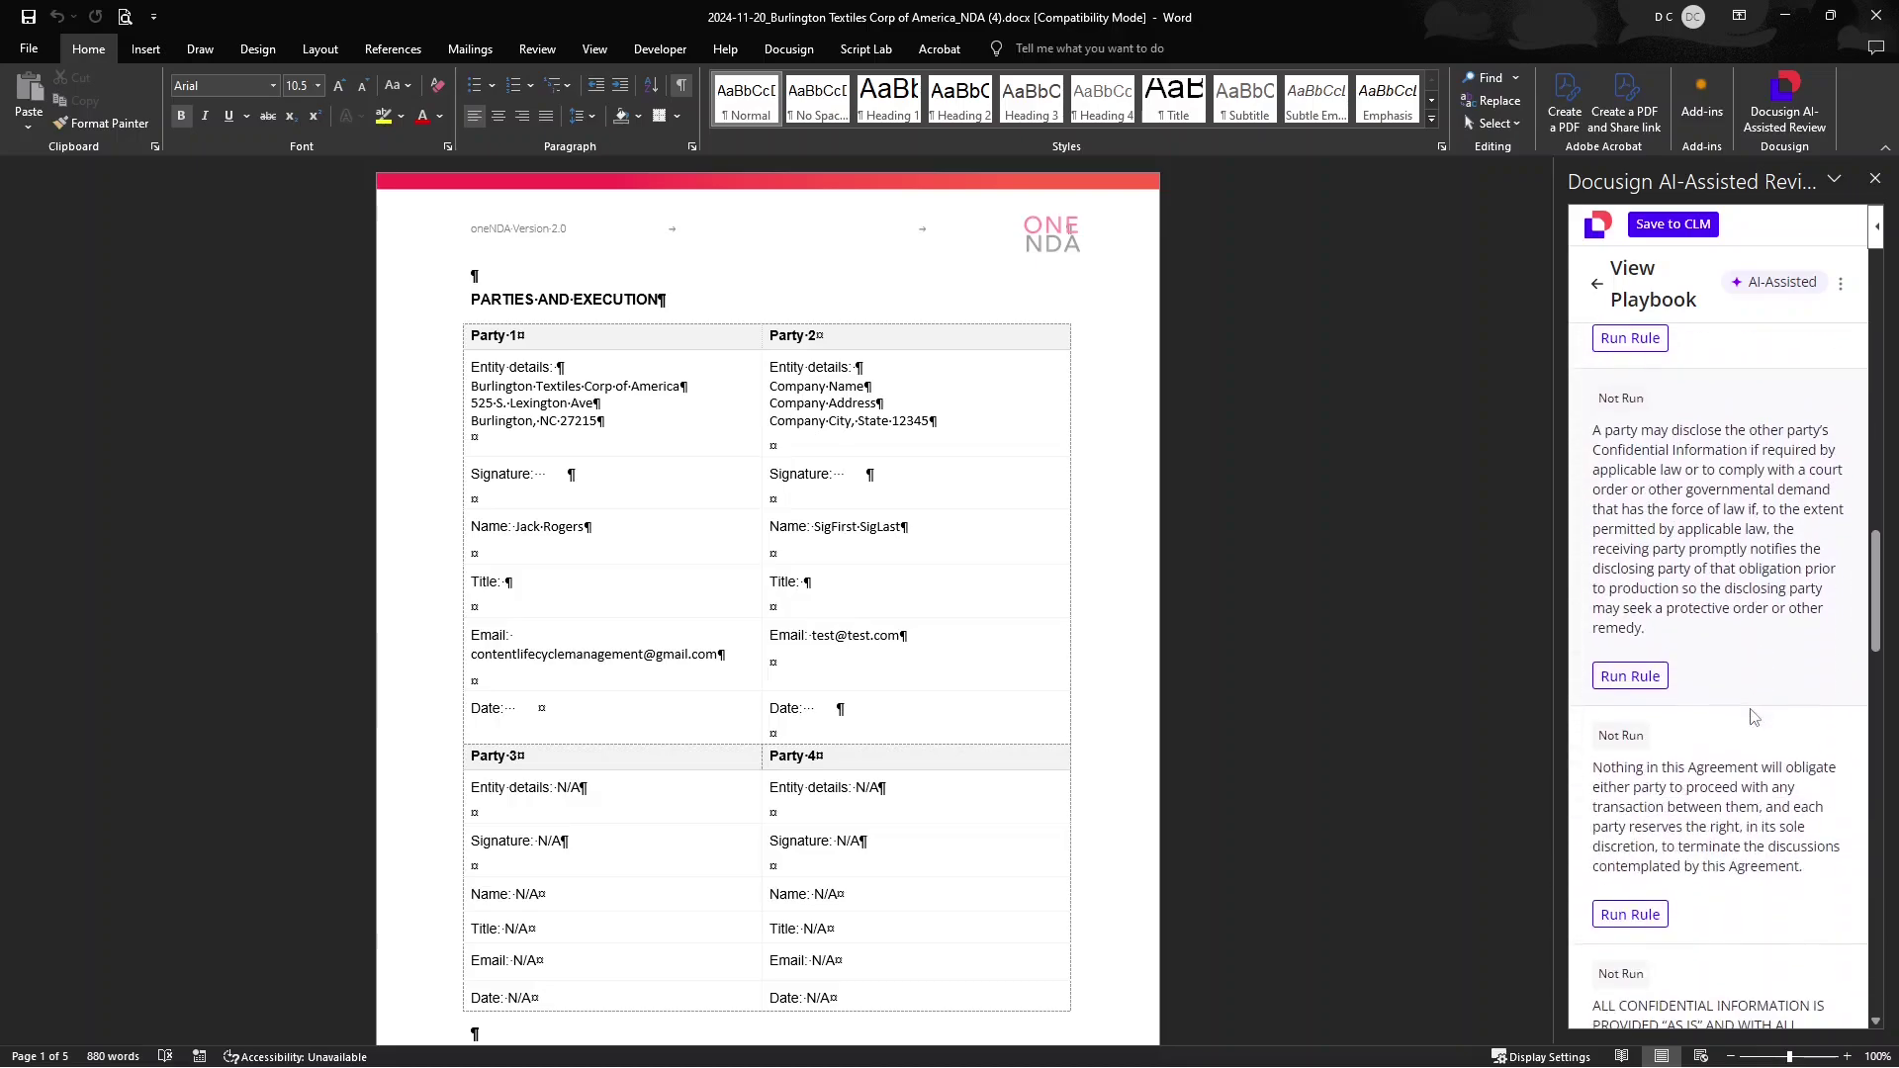
scroll(1752, 709, down, 4)
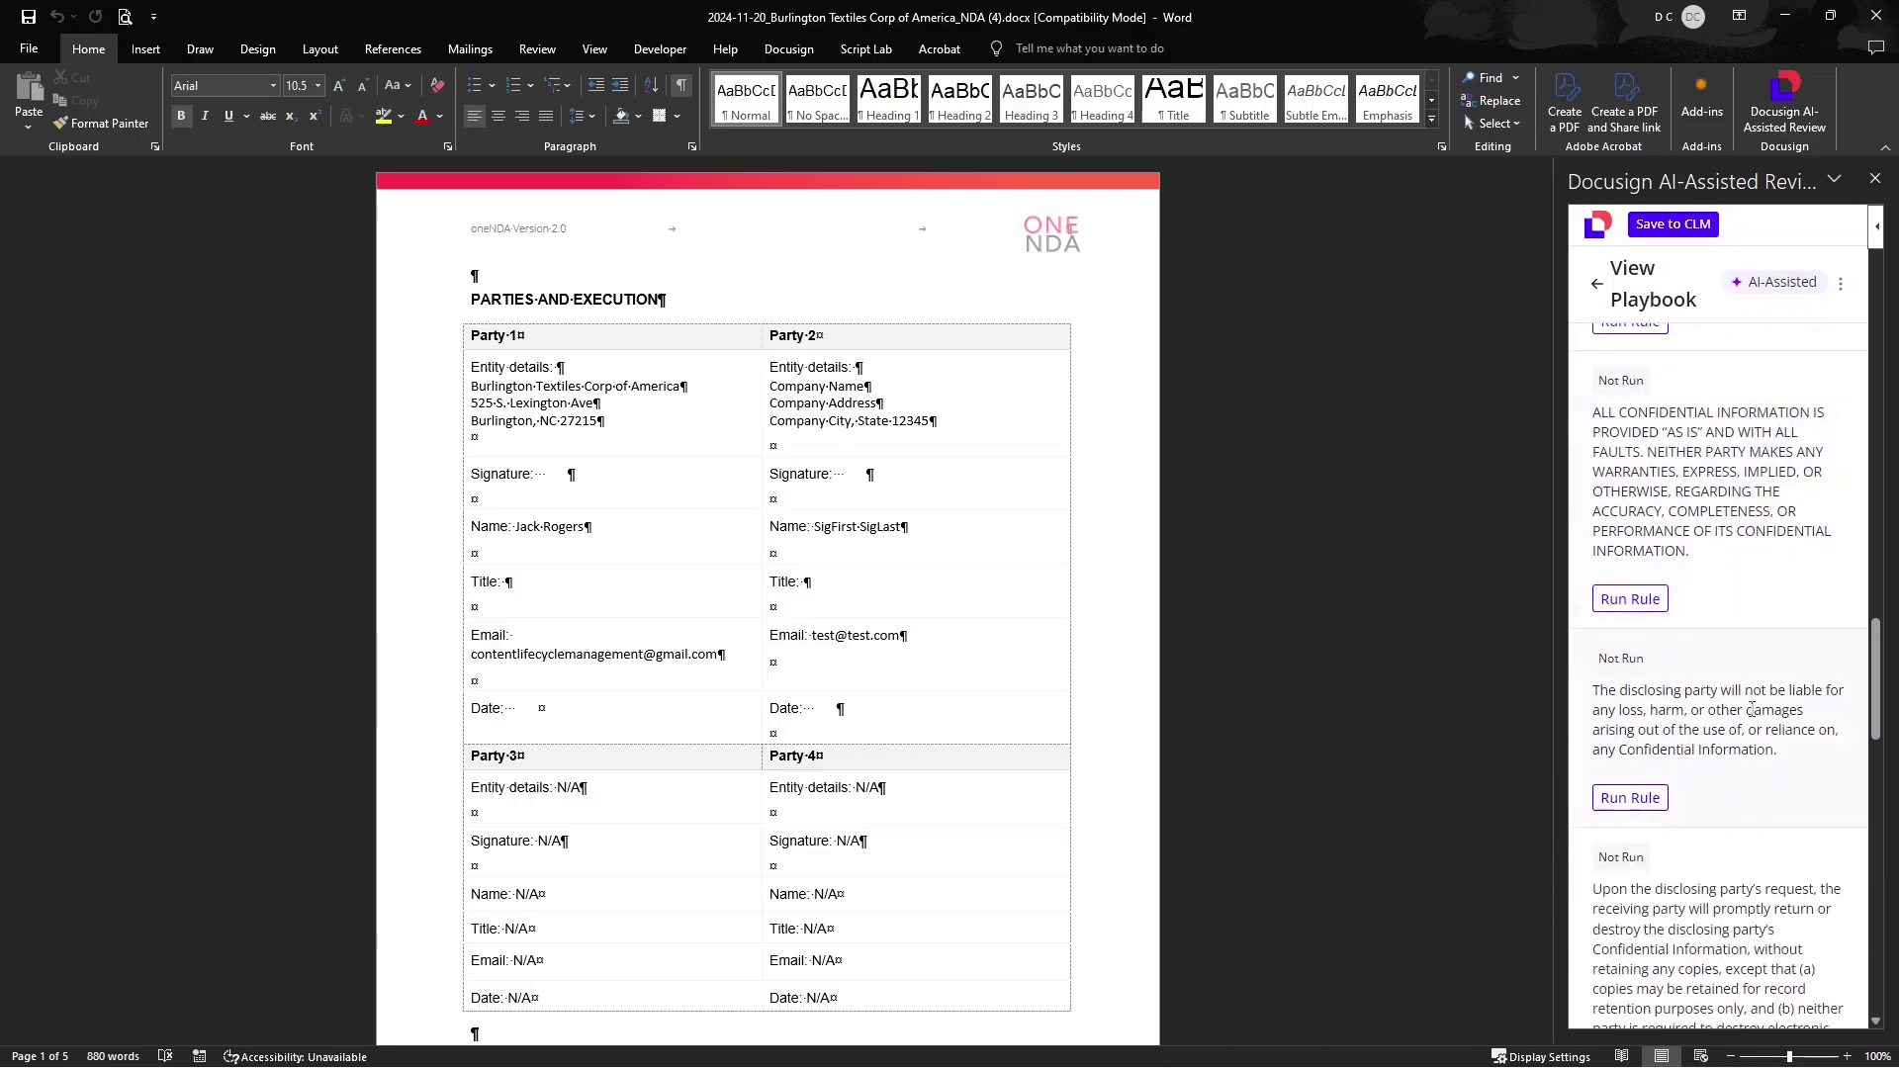
scroll(1752, 709, down, 7)
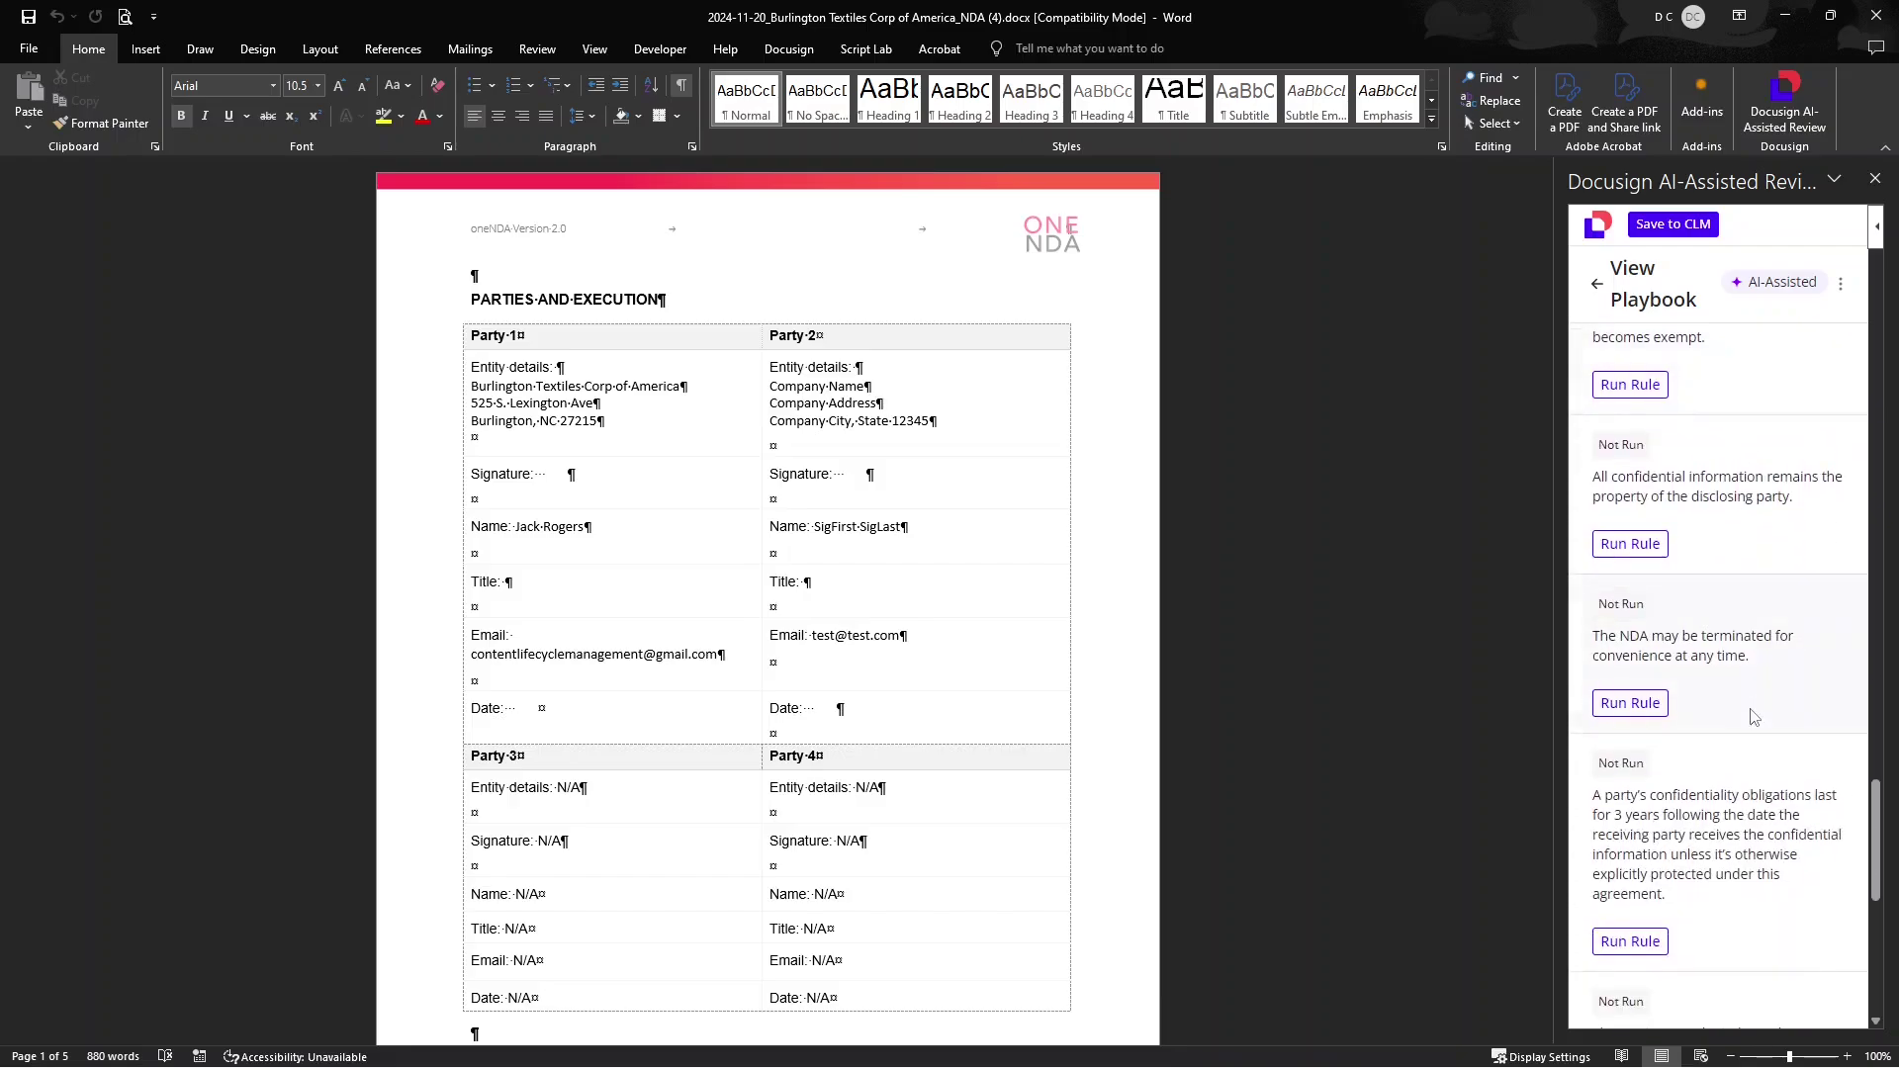
scroll(1751, 709, down, 3)
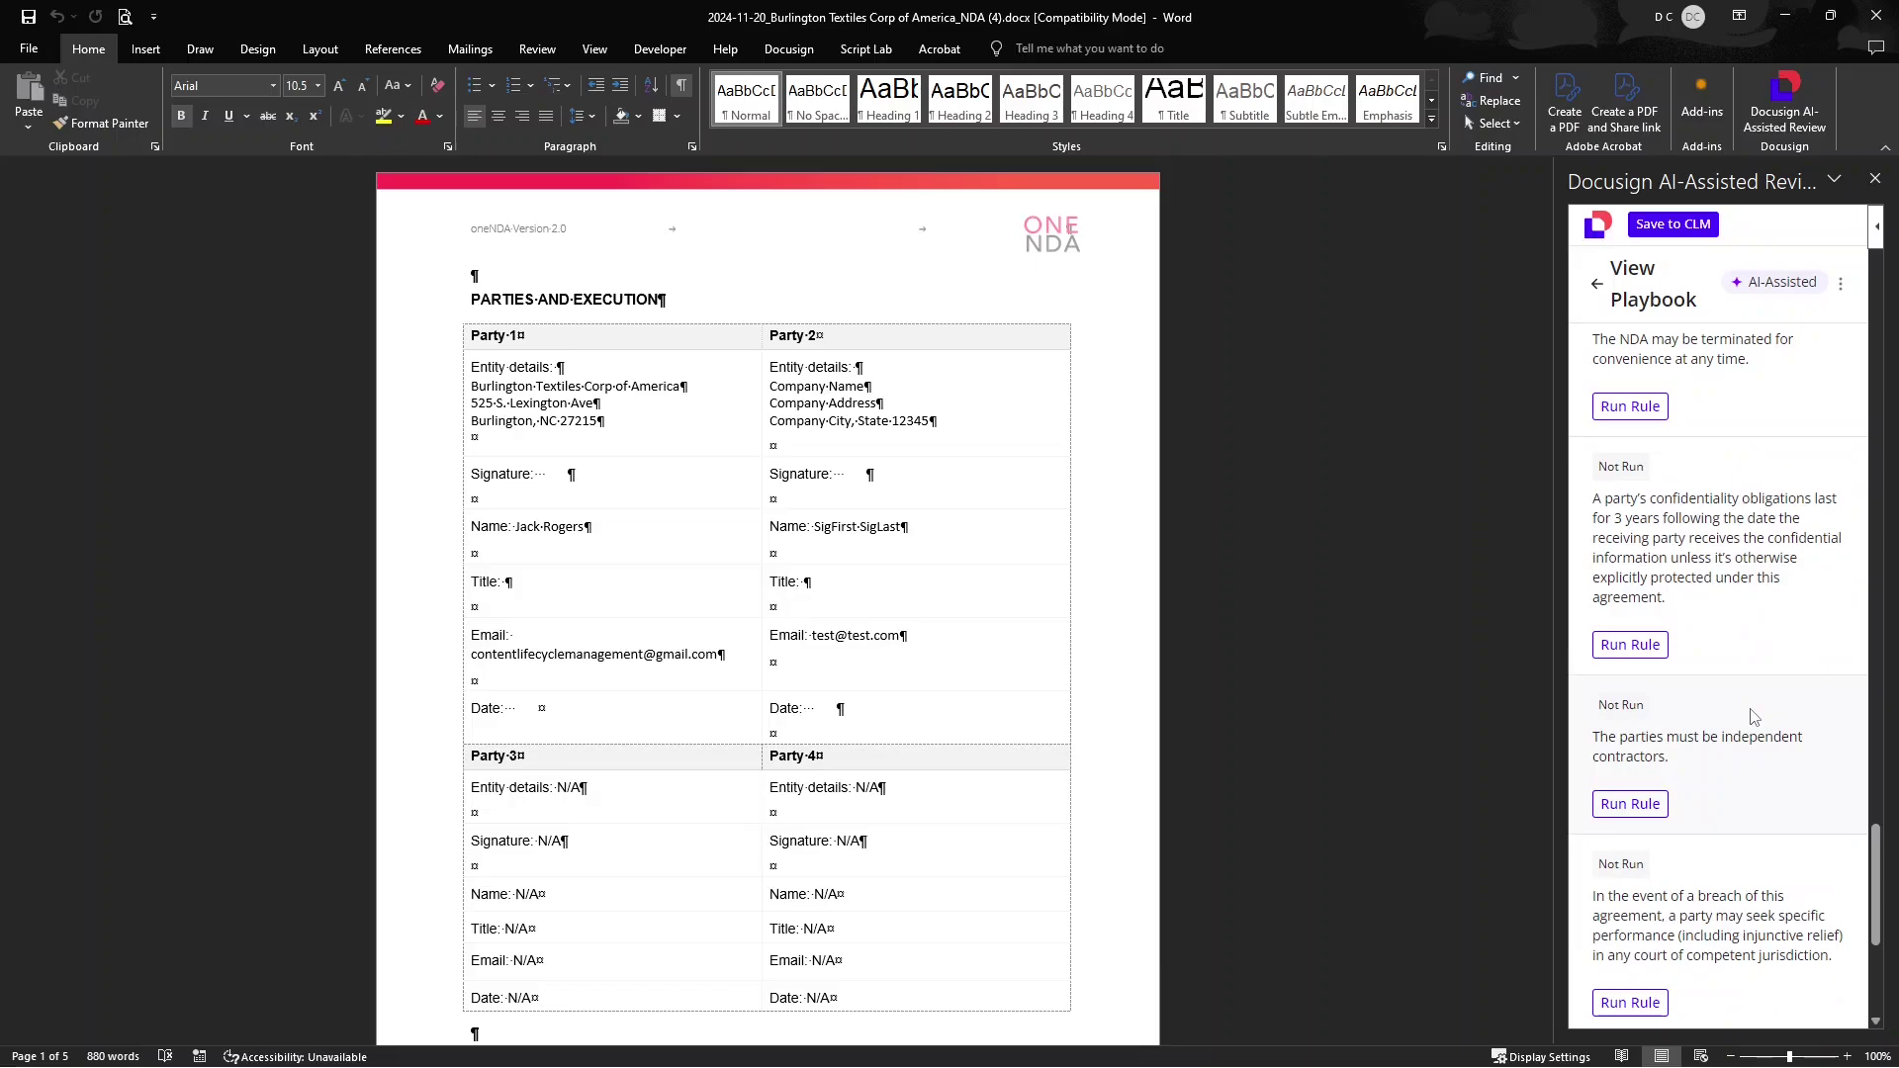
scroll(1751, 713, down, 3)
scroll(1752, 710, down, 2)
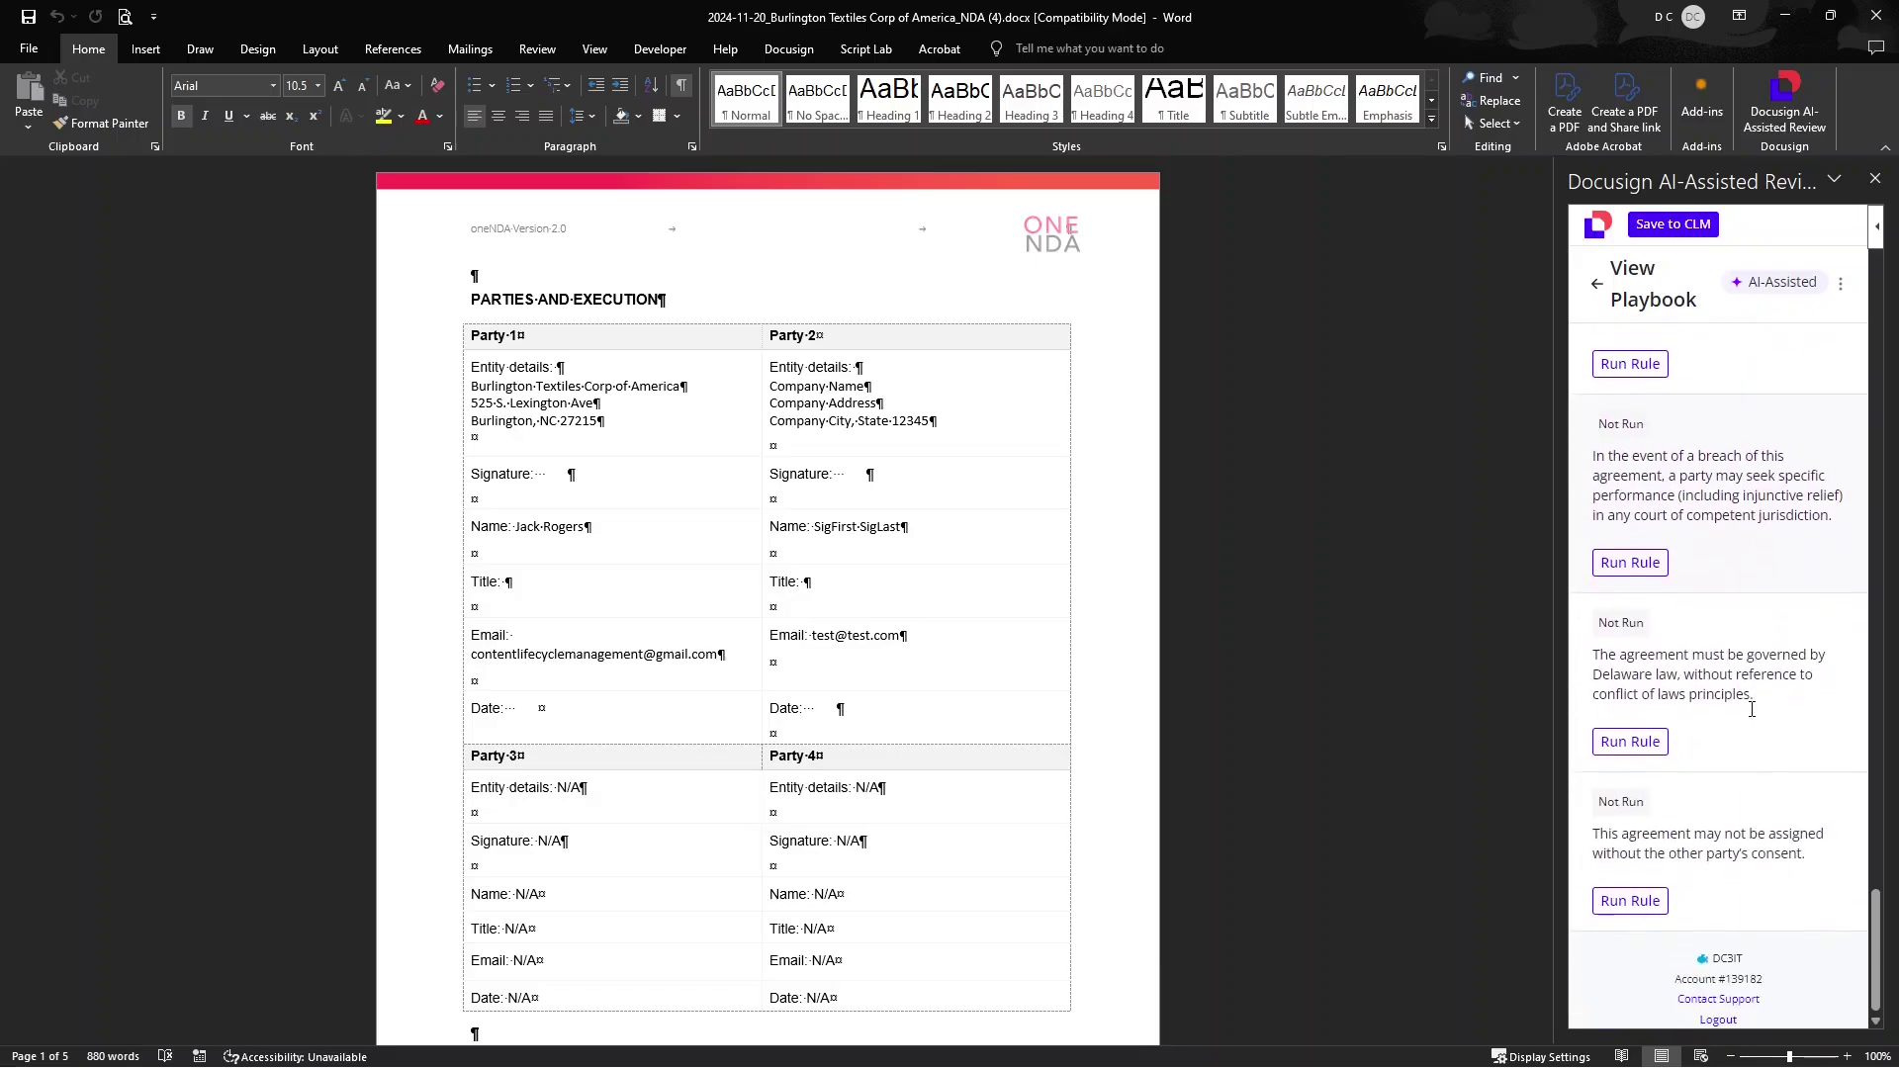
Step: Run the rule on assignment without the other party's consent, review its reasoning and contract text, and return to the playbooks
click(1625, 902)
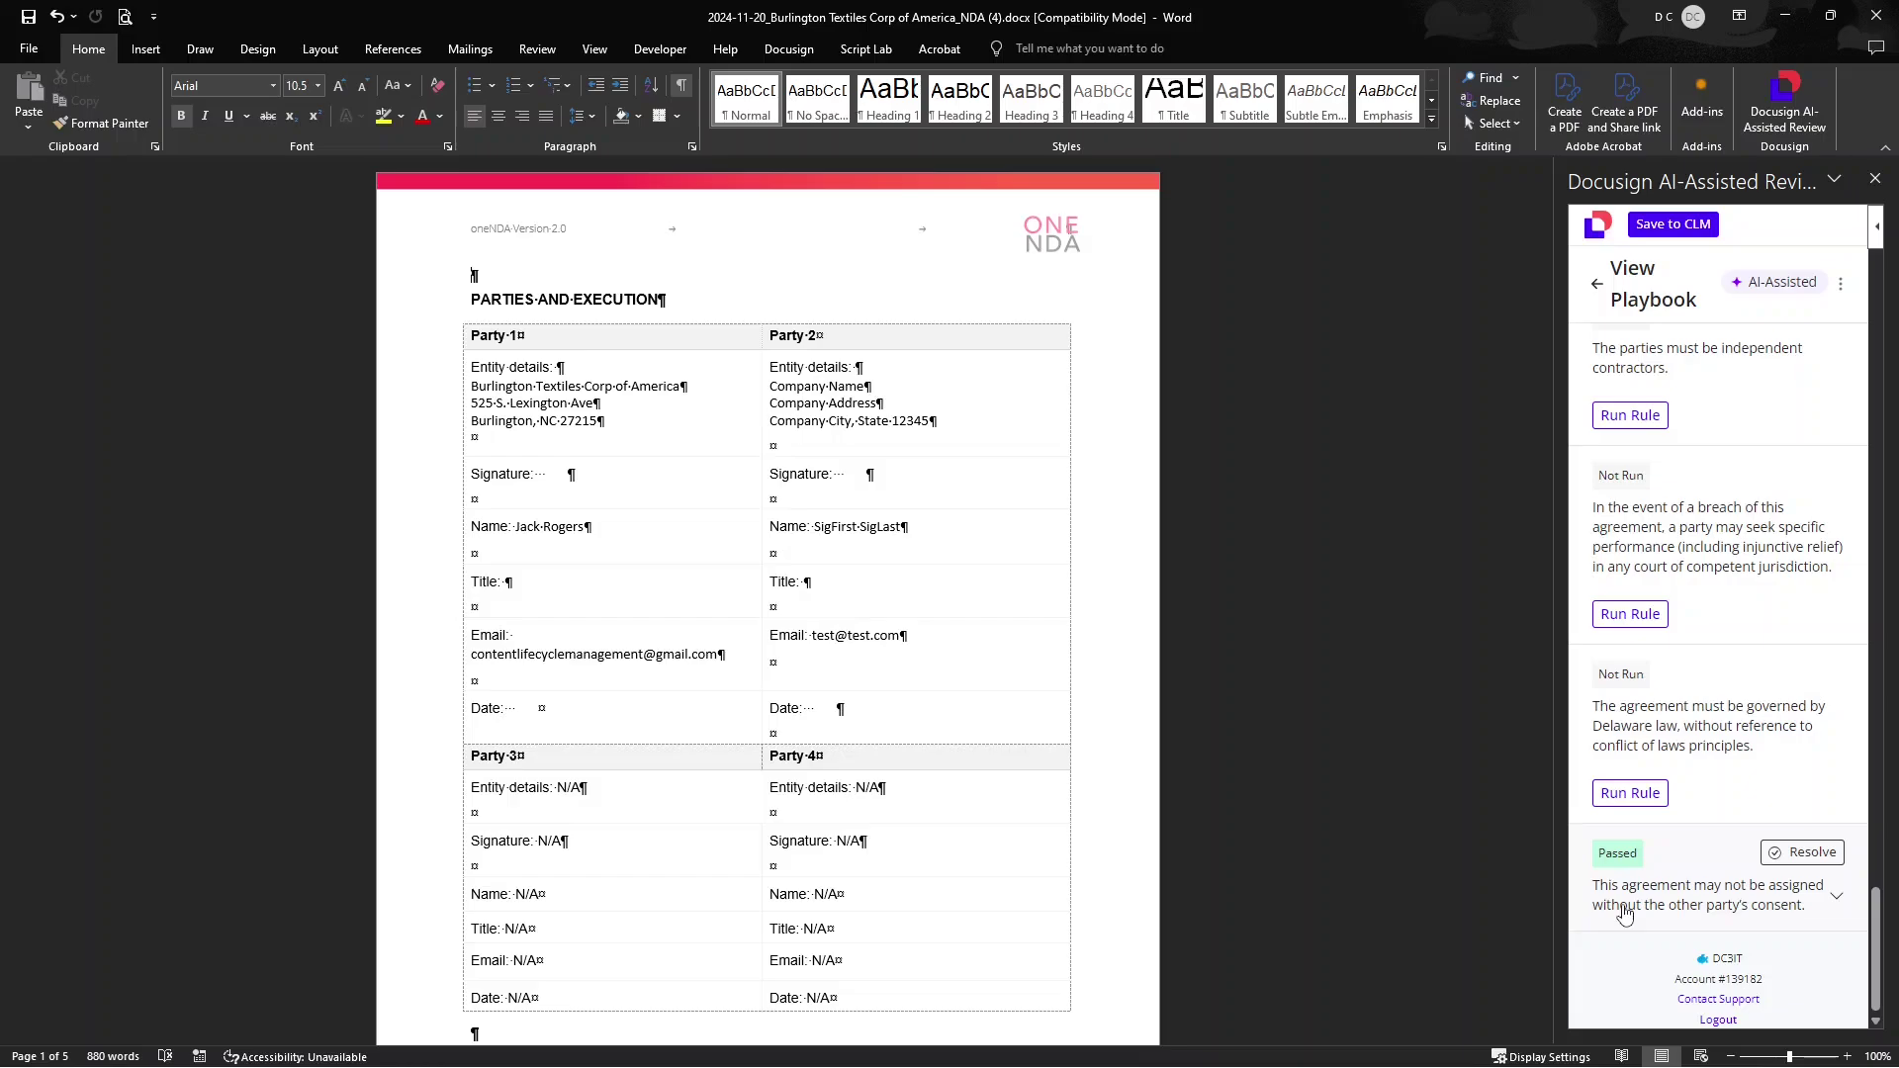
click(1840, 904)
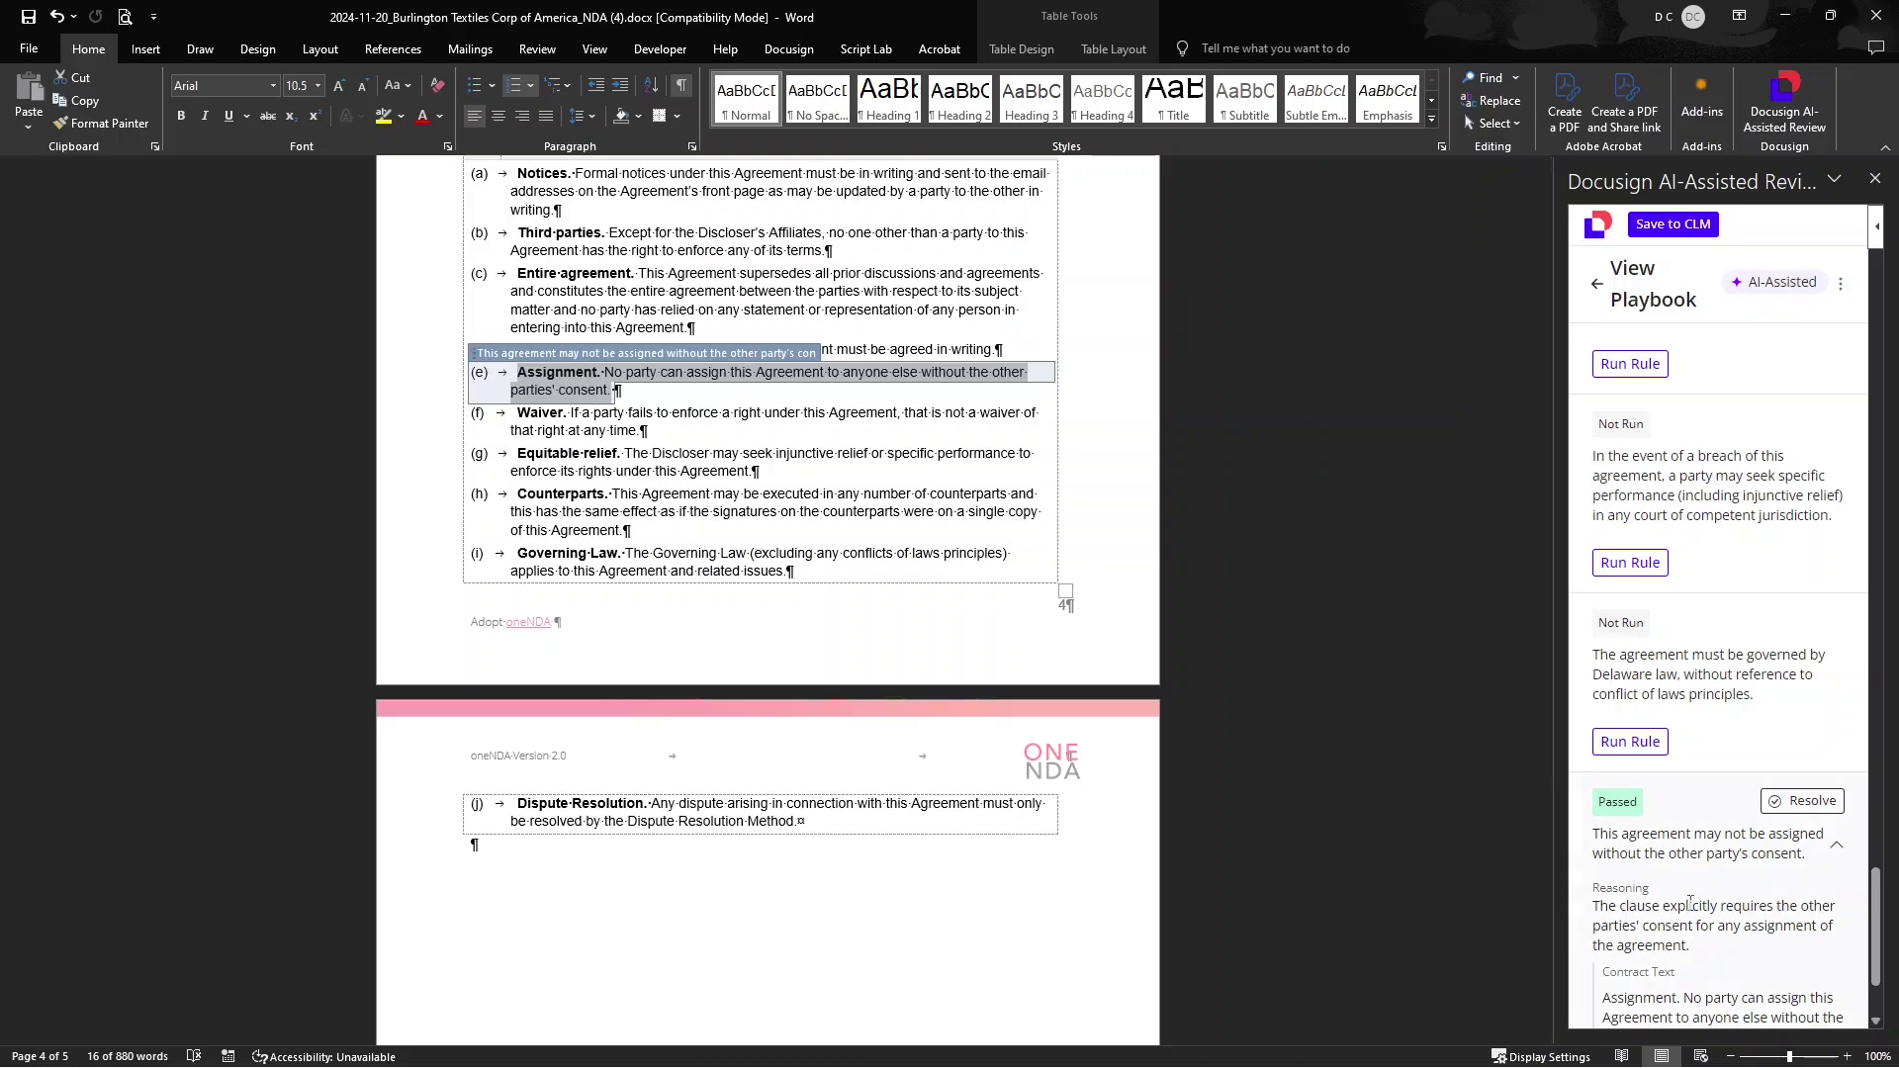
scroll(1781, 912, down, 3)
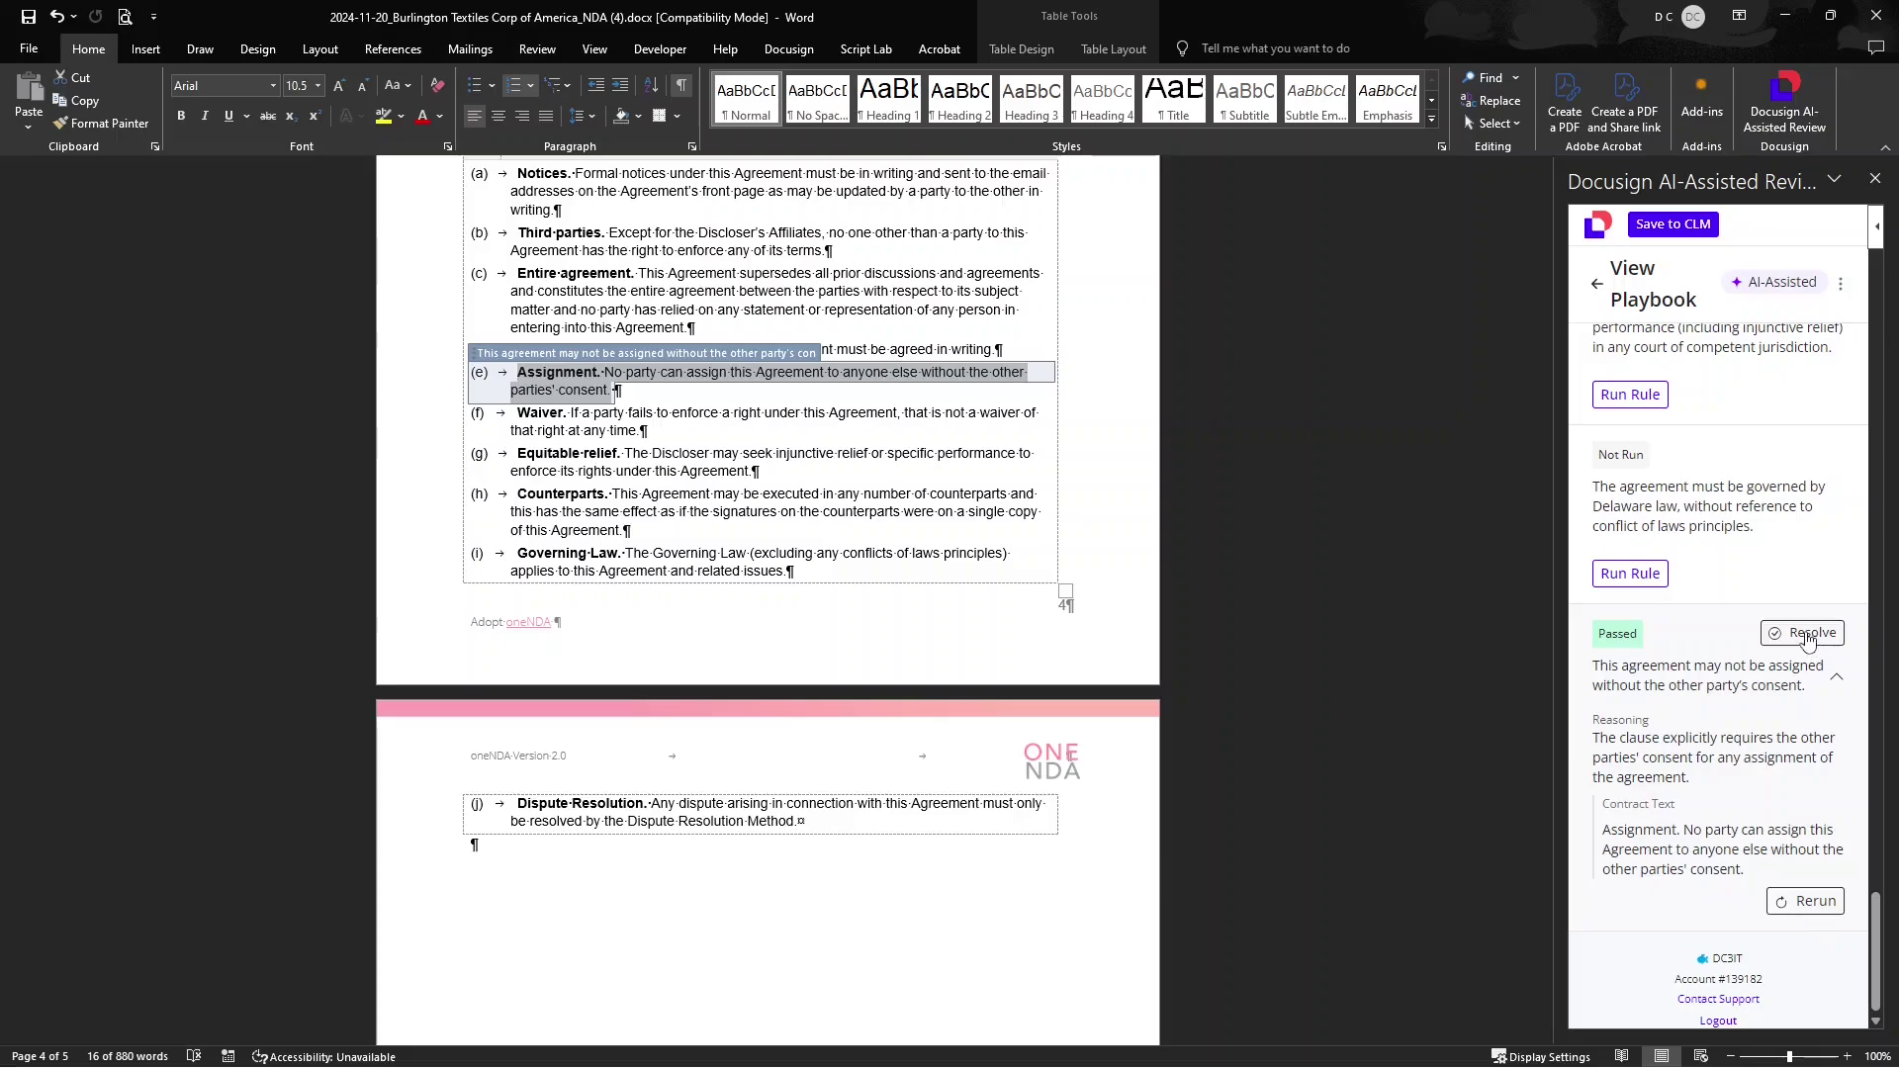
click(1788, 677)
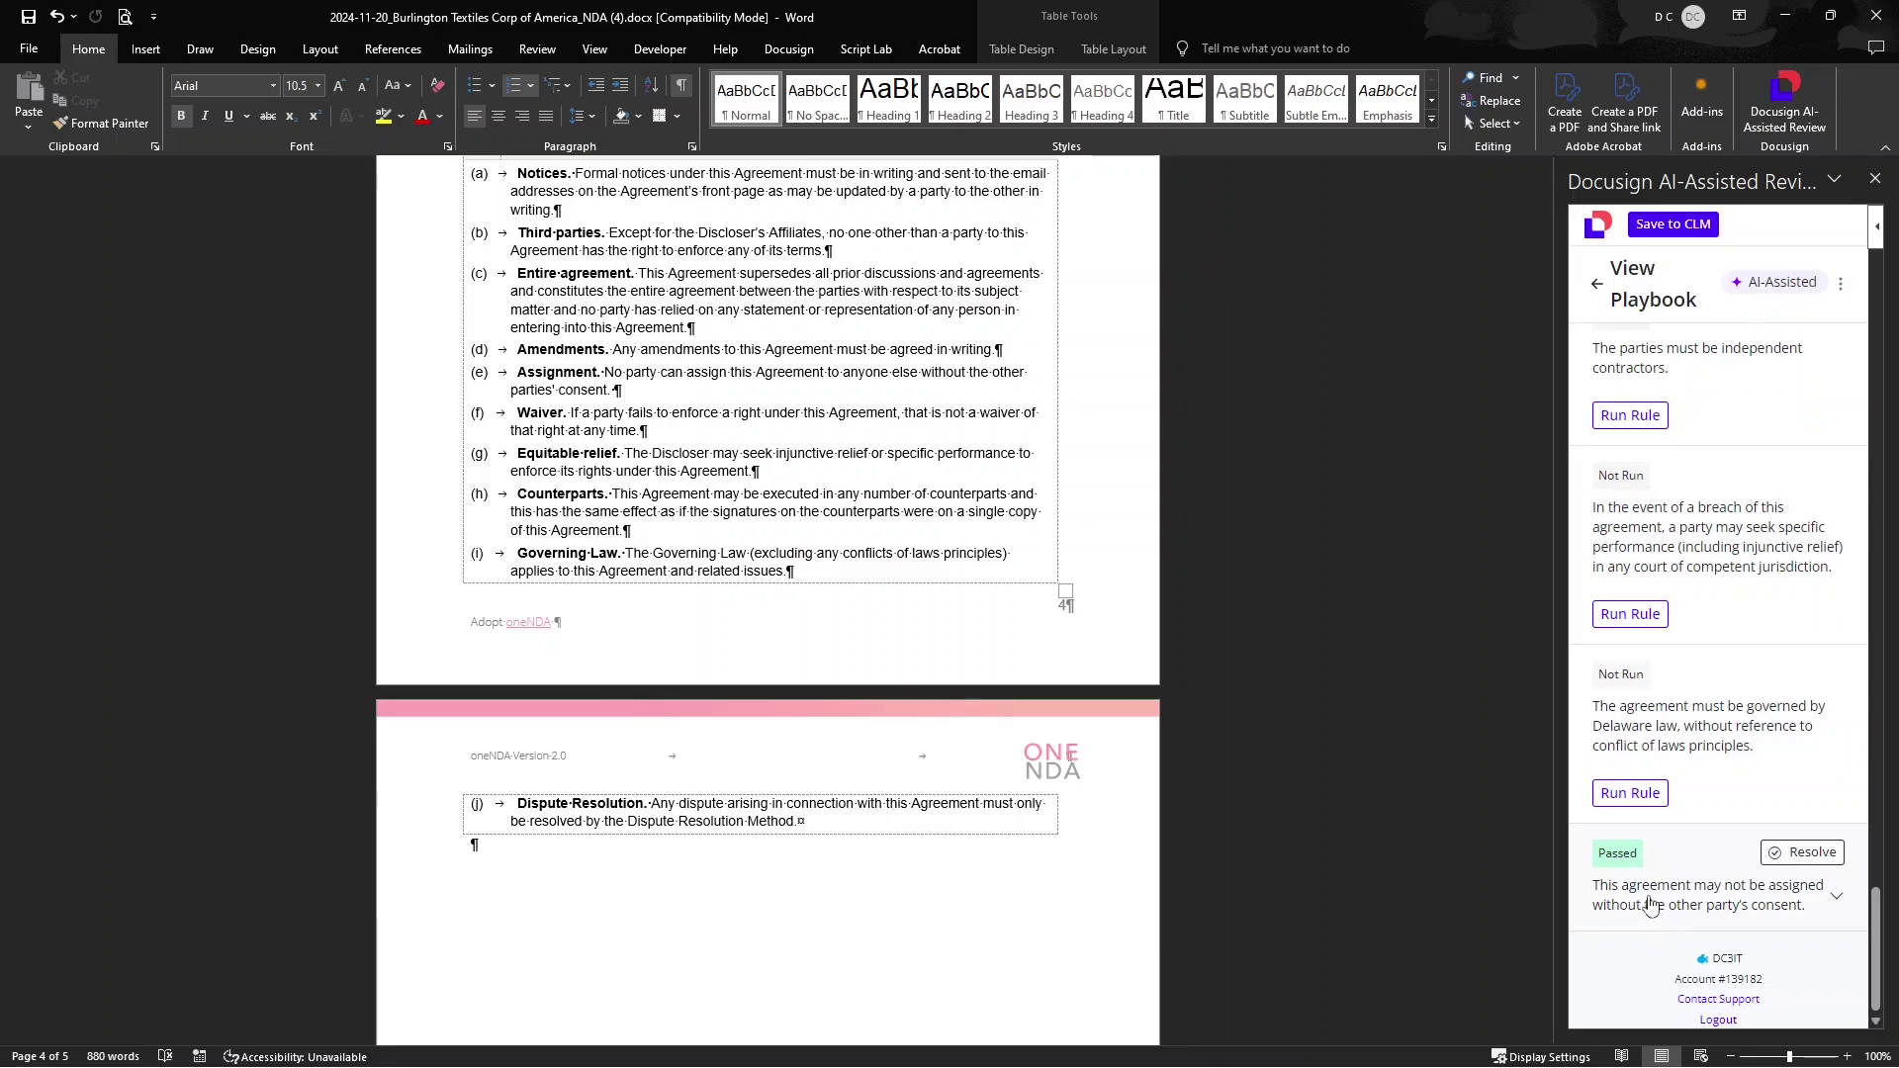
click(1596, 289)
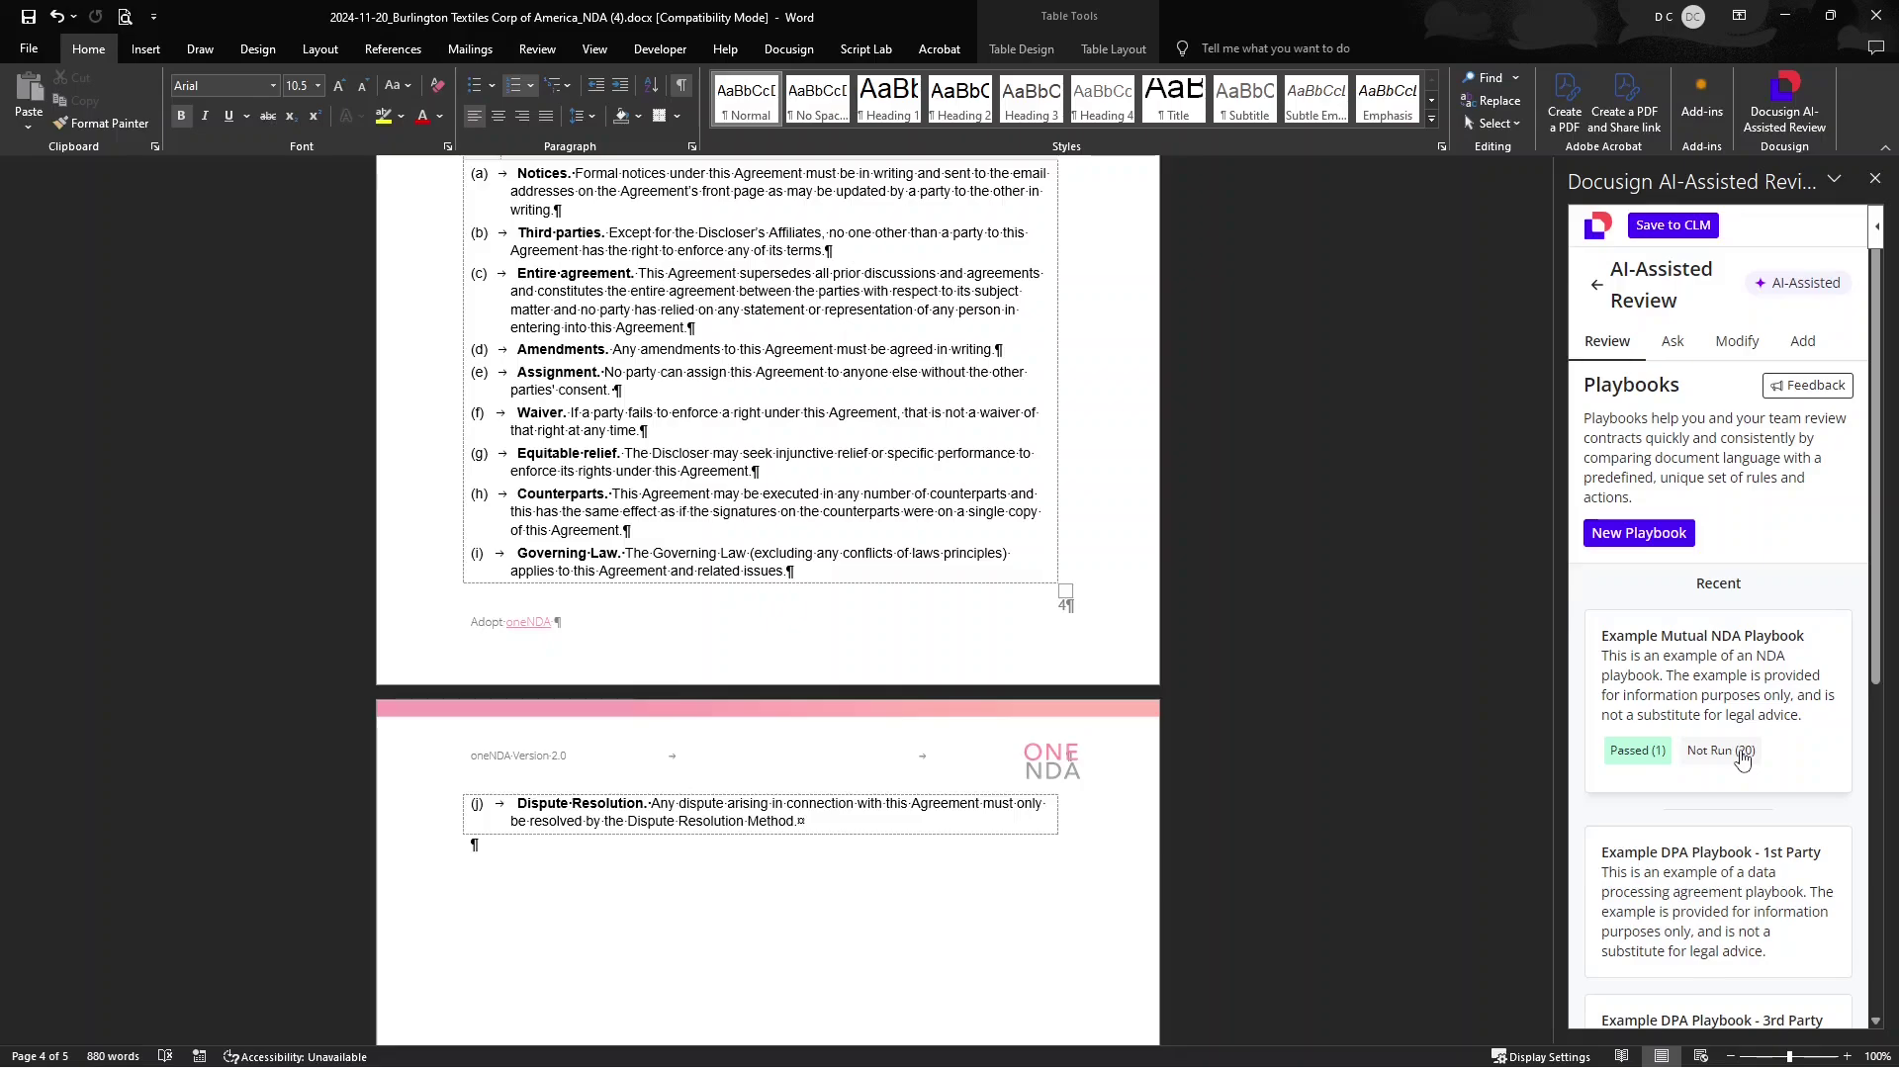
Step: Look at the form for creating a new playbook and leave it without creating one
click(1650, 535)
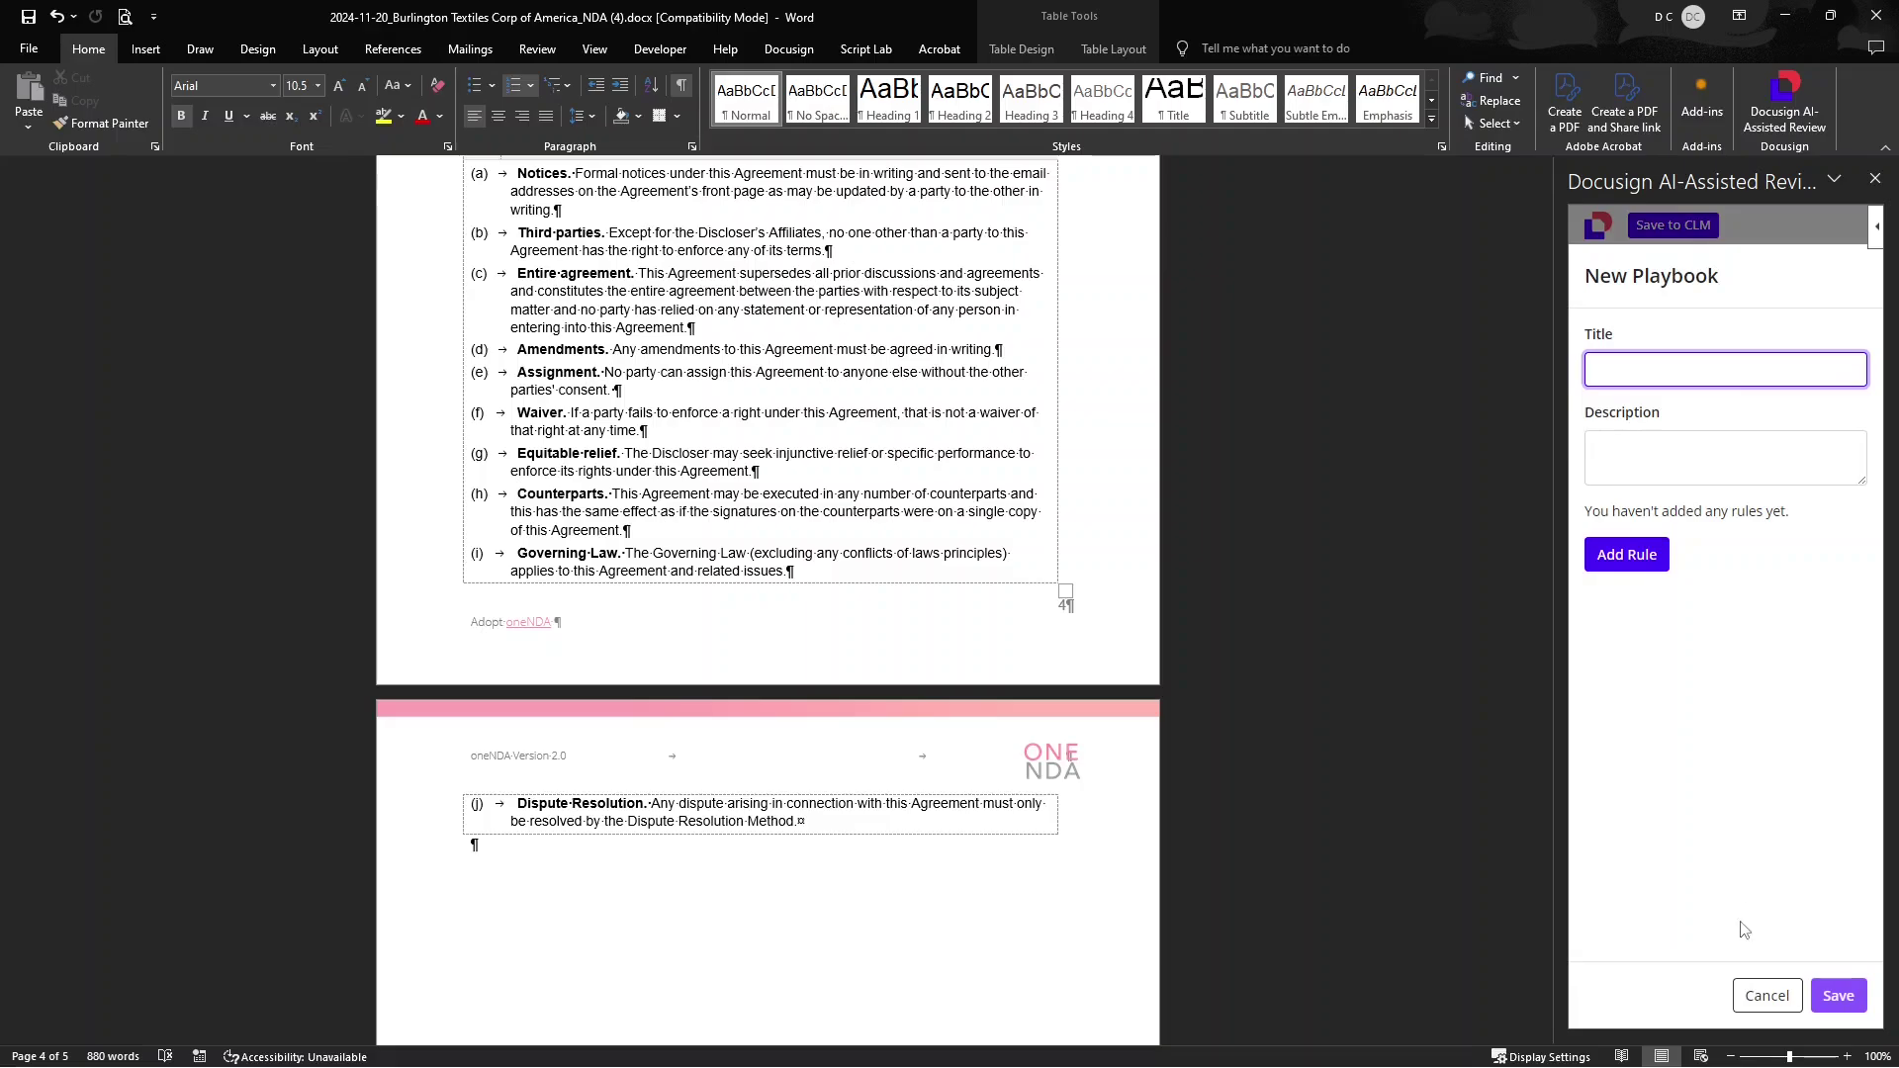
click(1768, 997)
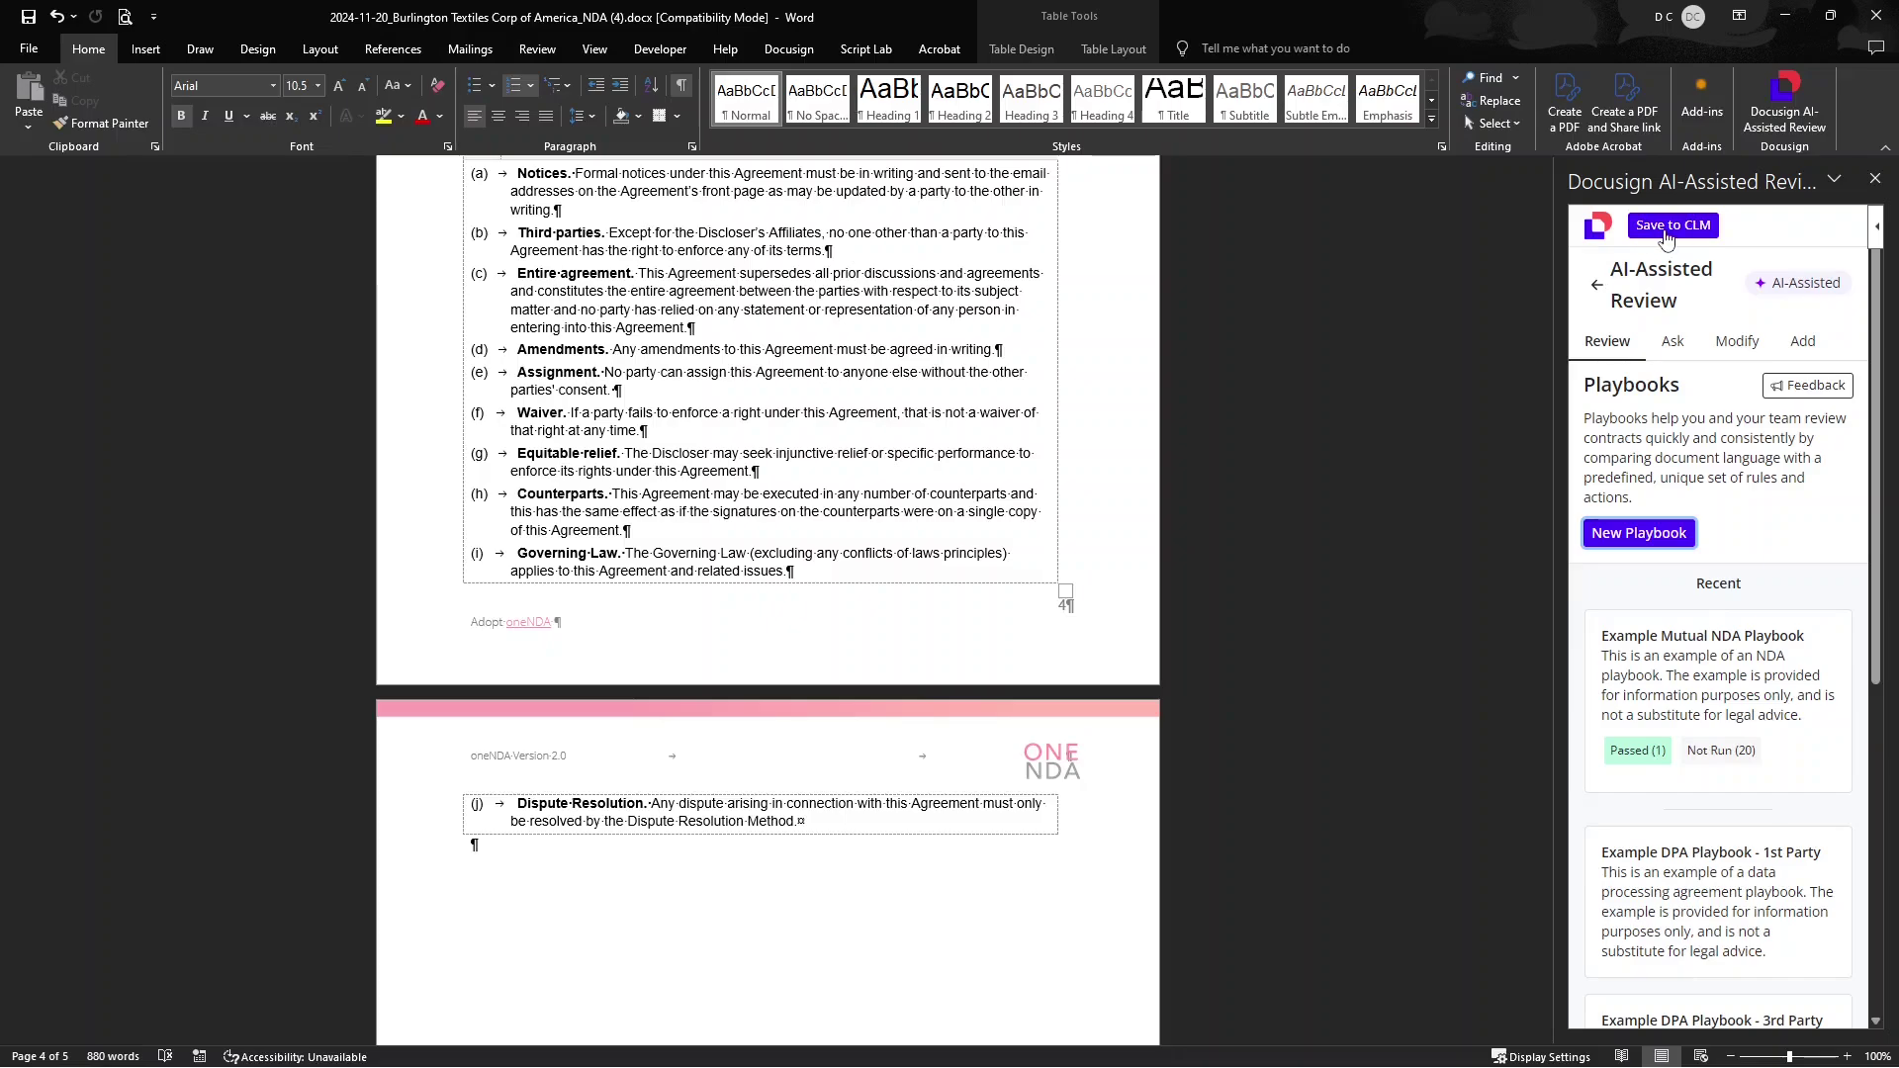
Step: Generate AI modification suggestions for the Assignment clause text with the prompt "please make this applicable only to united states"
click(1730, 346)
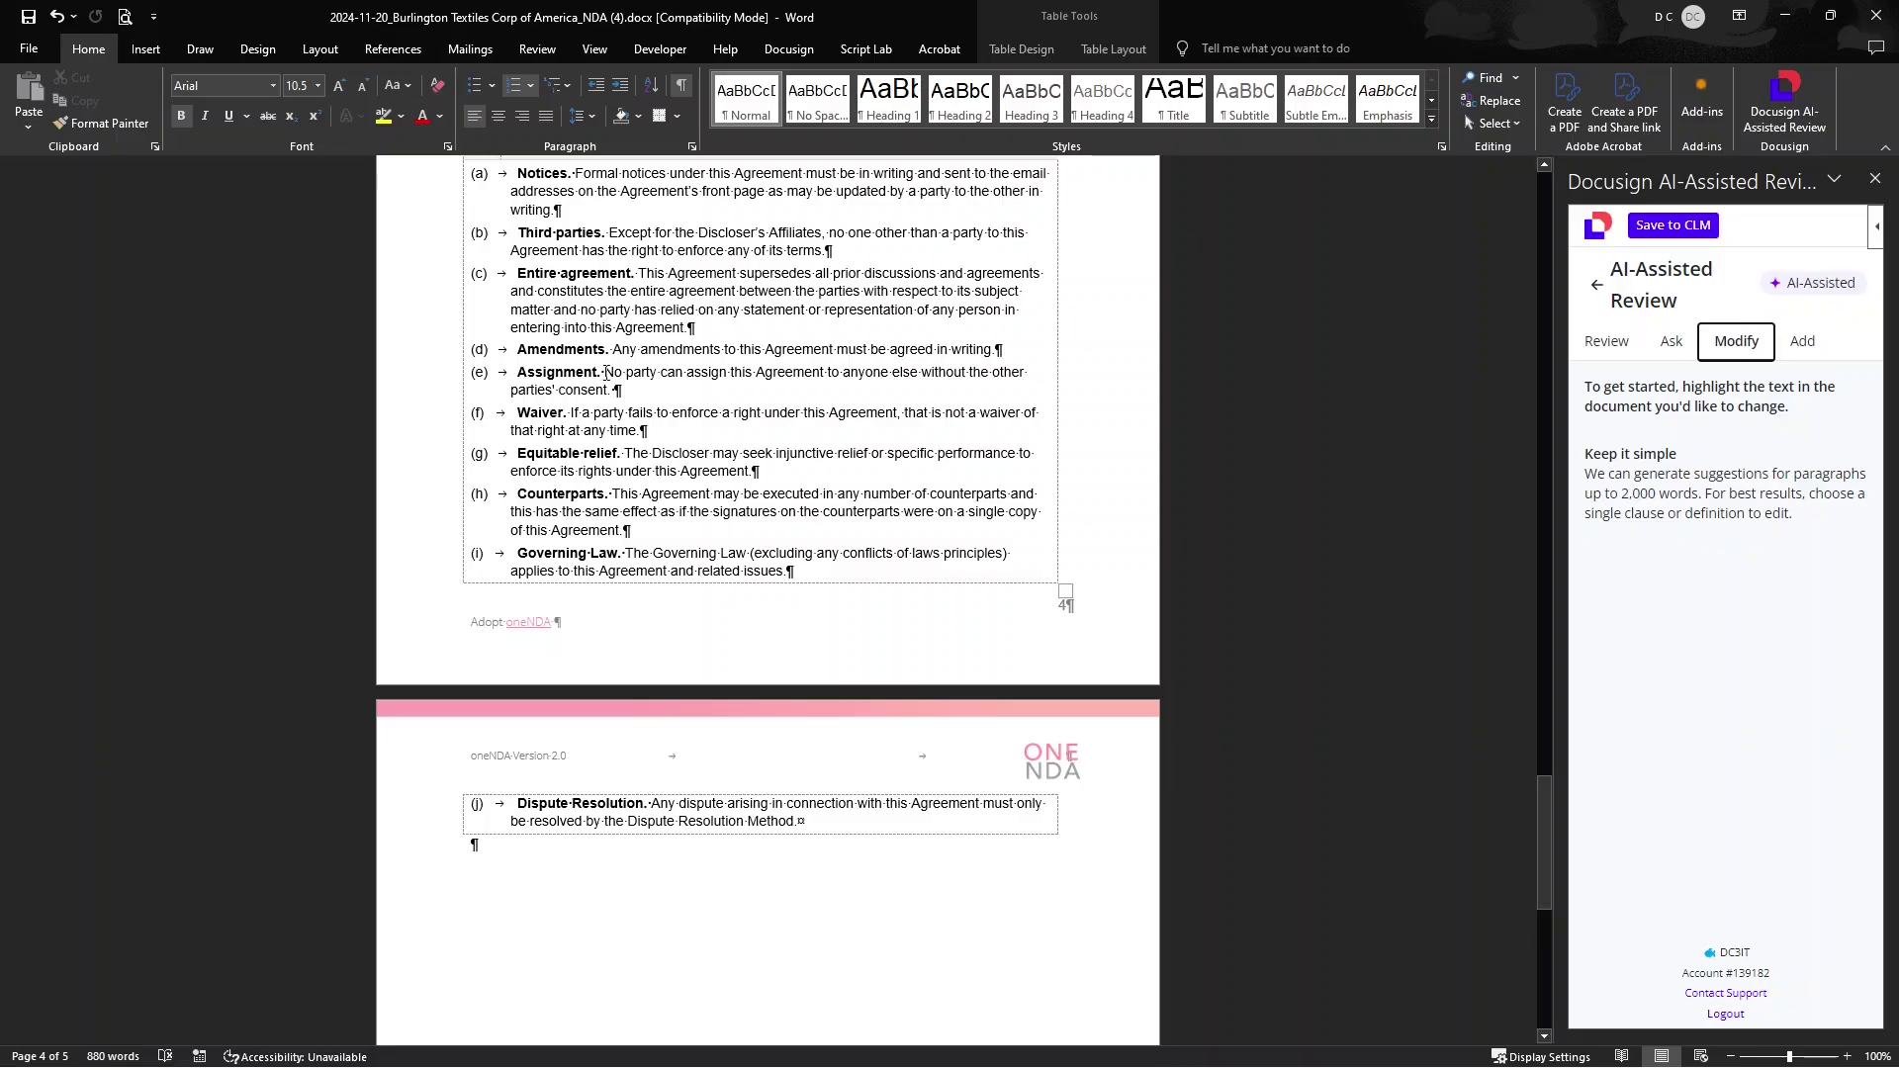
mouse_move(607, 373)
mouse_down()
mouse_move(629, 390)
mouse_move(613, 389)
mouse_up()
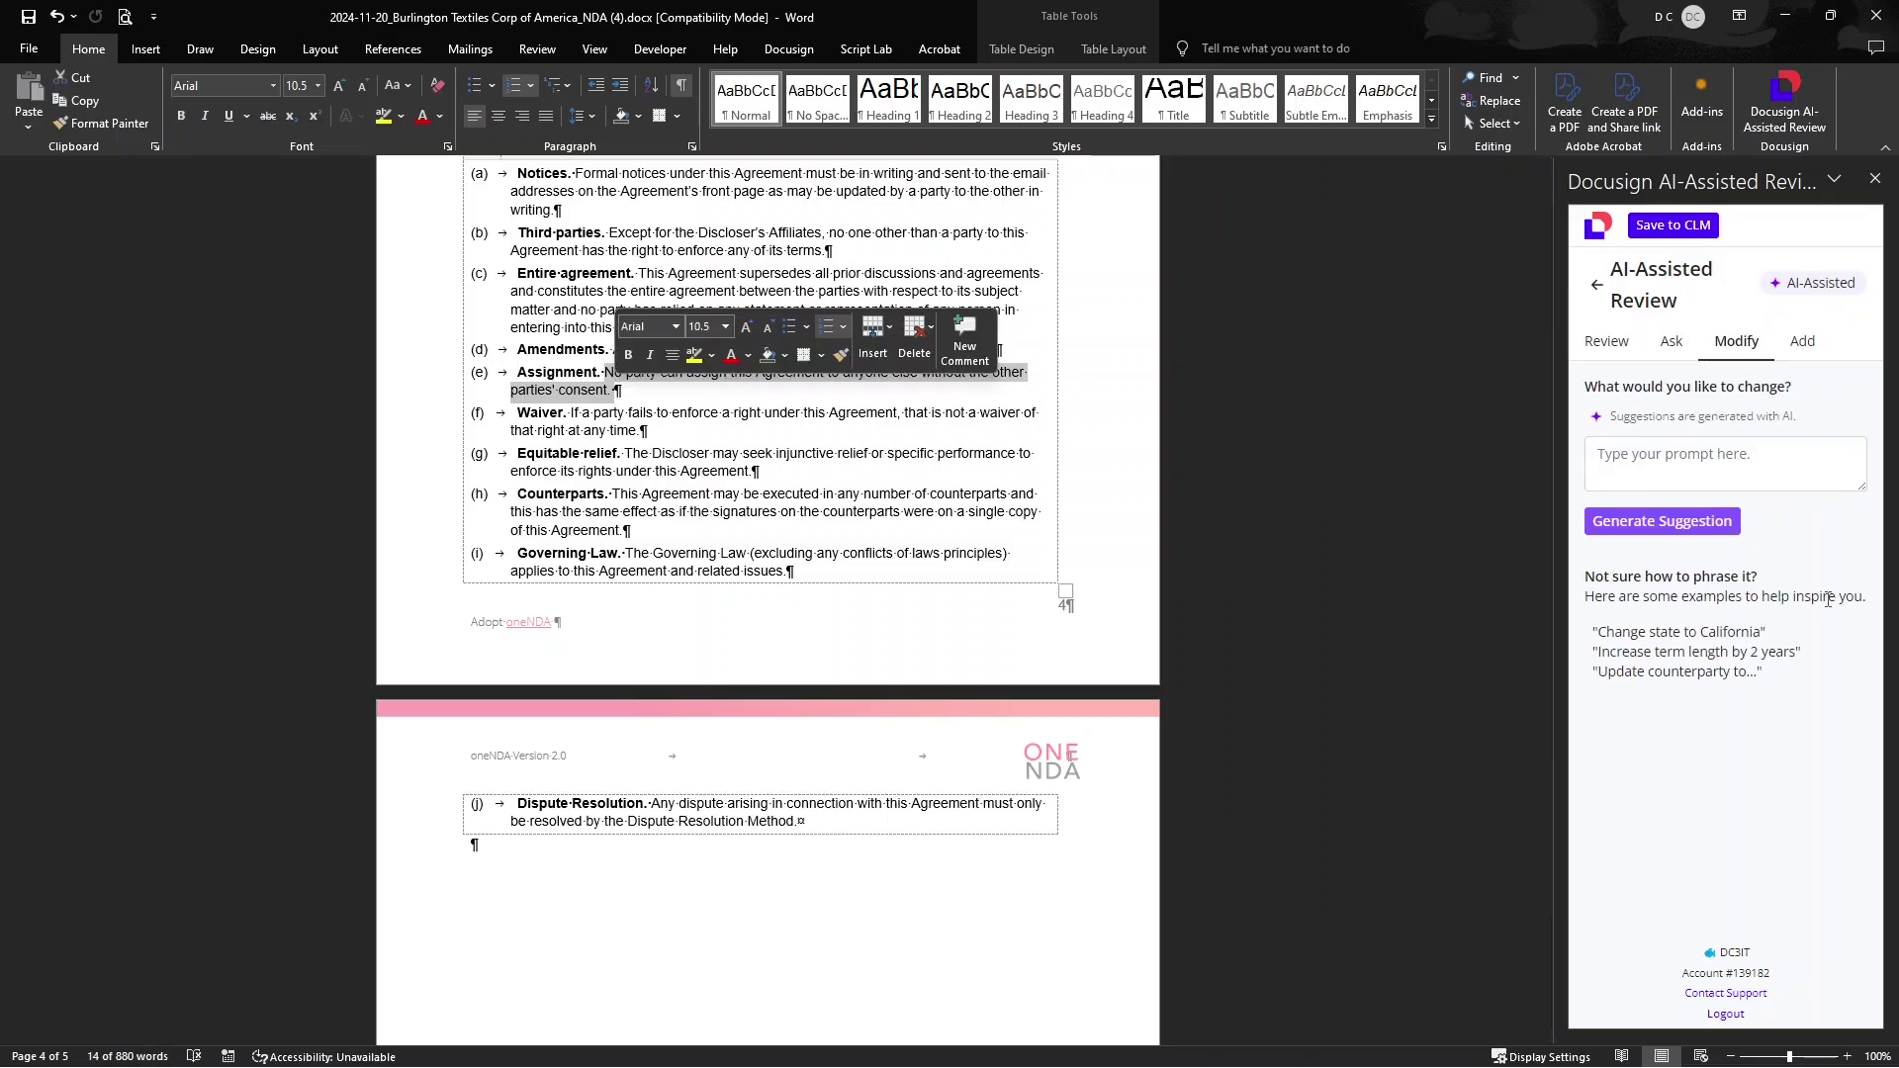
click(1675, 462)
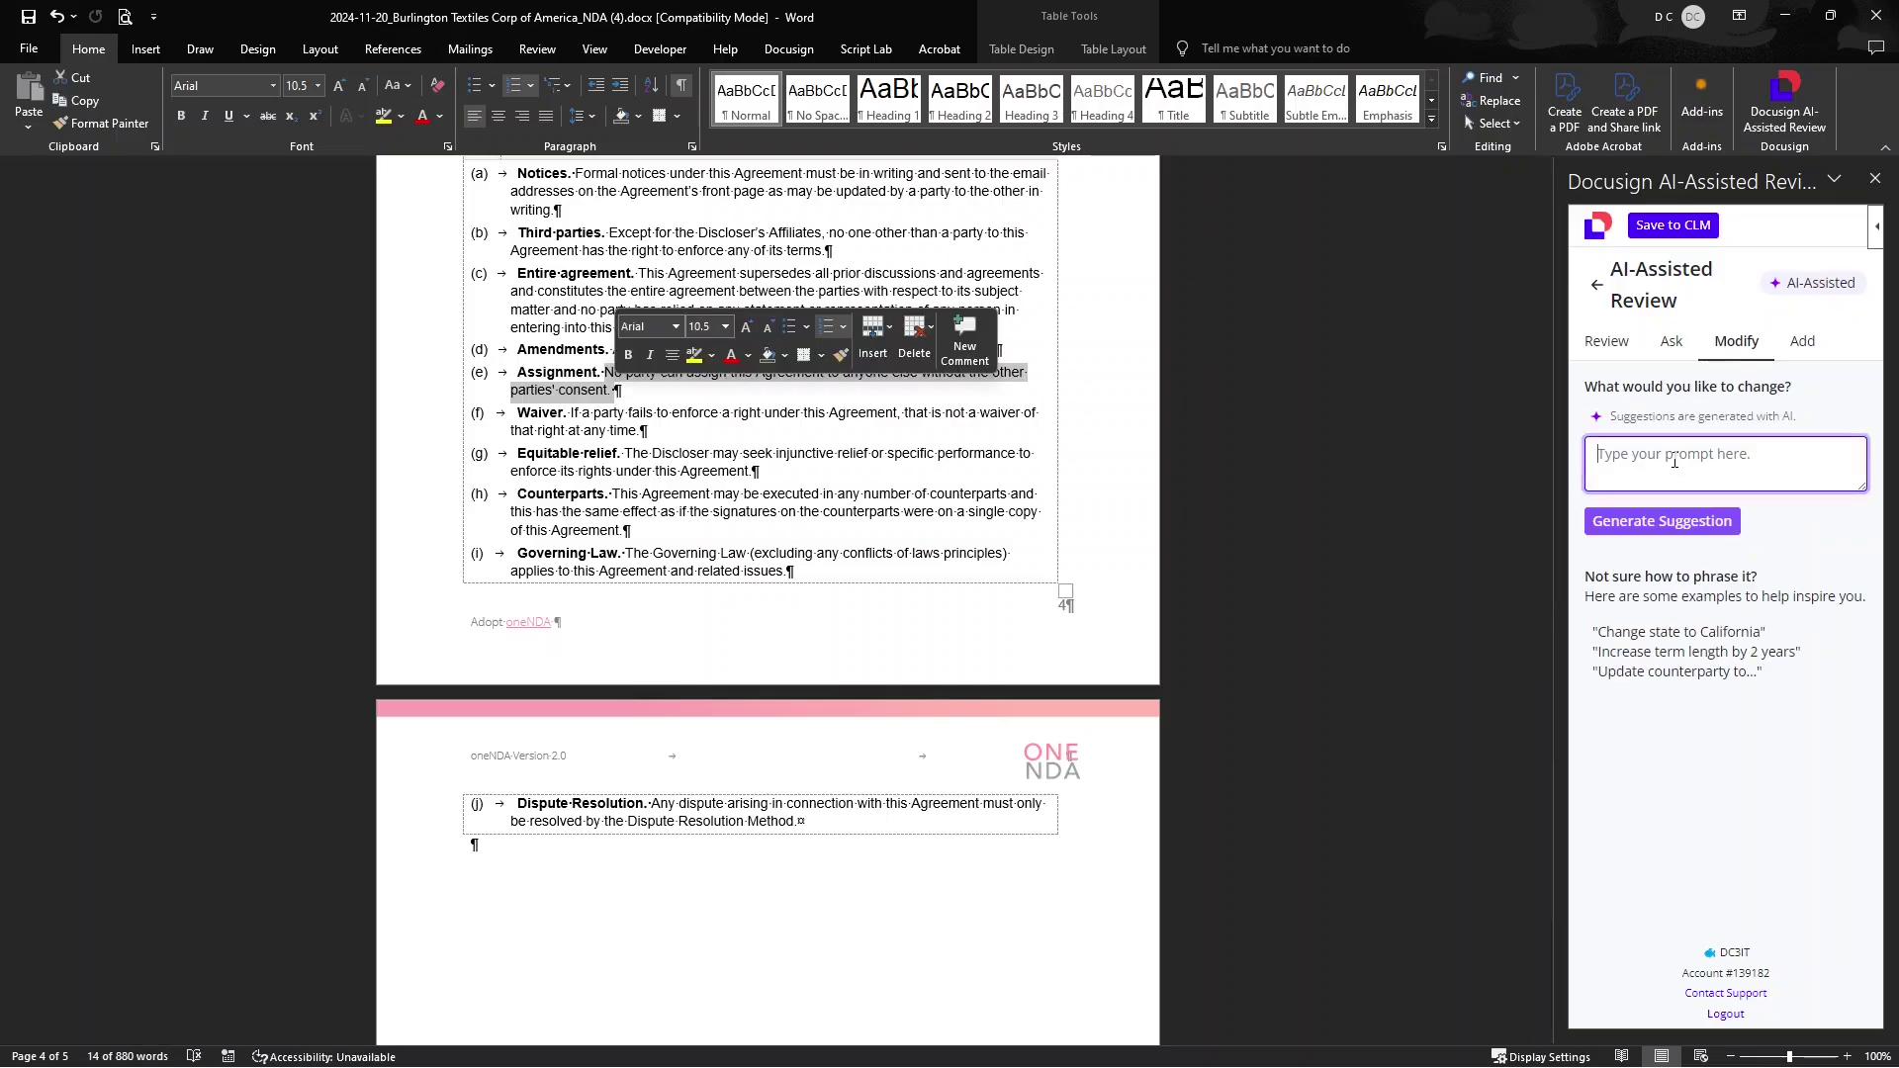
text(please ma)
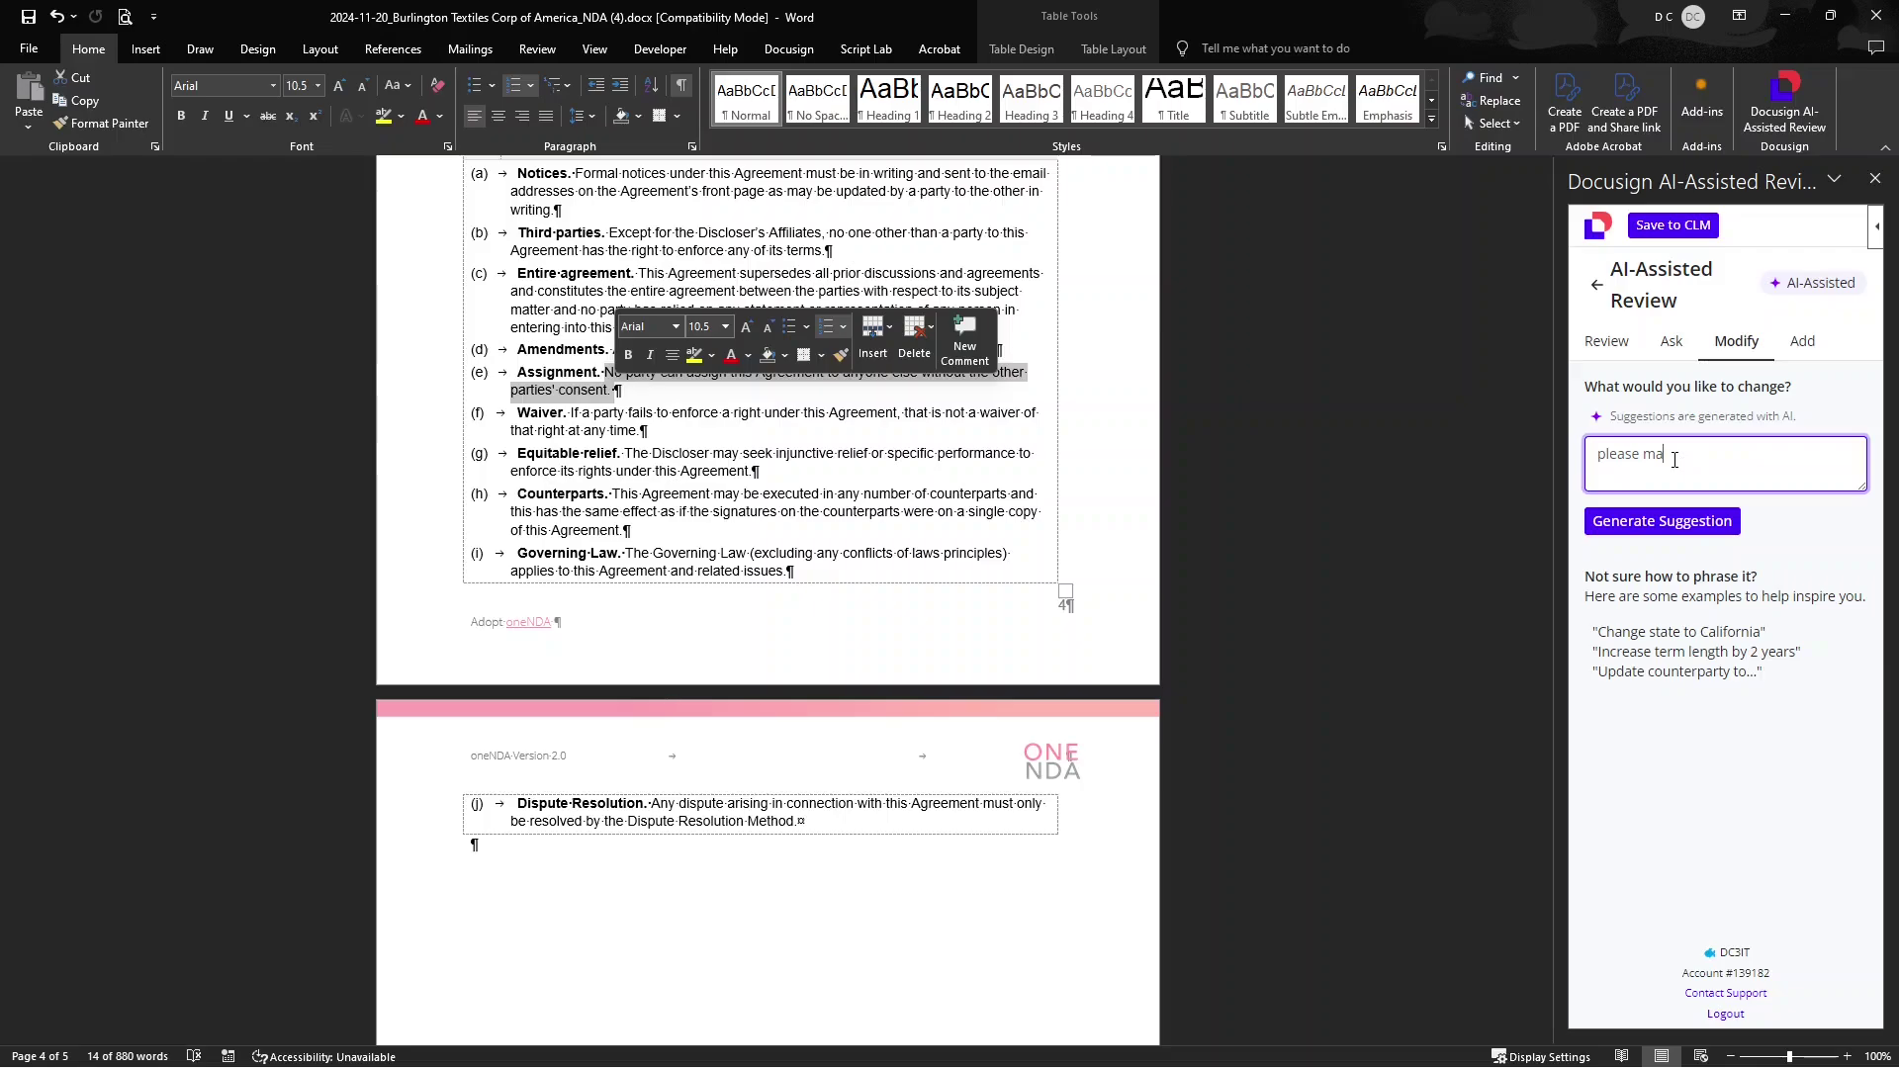
text(ke this applicable only to united states)
click(1658, 528)
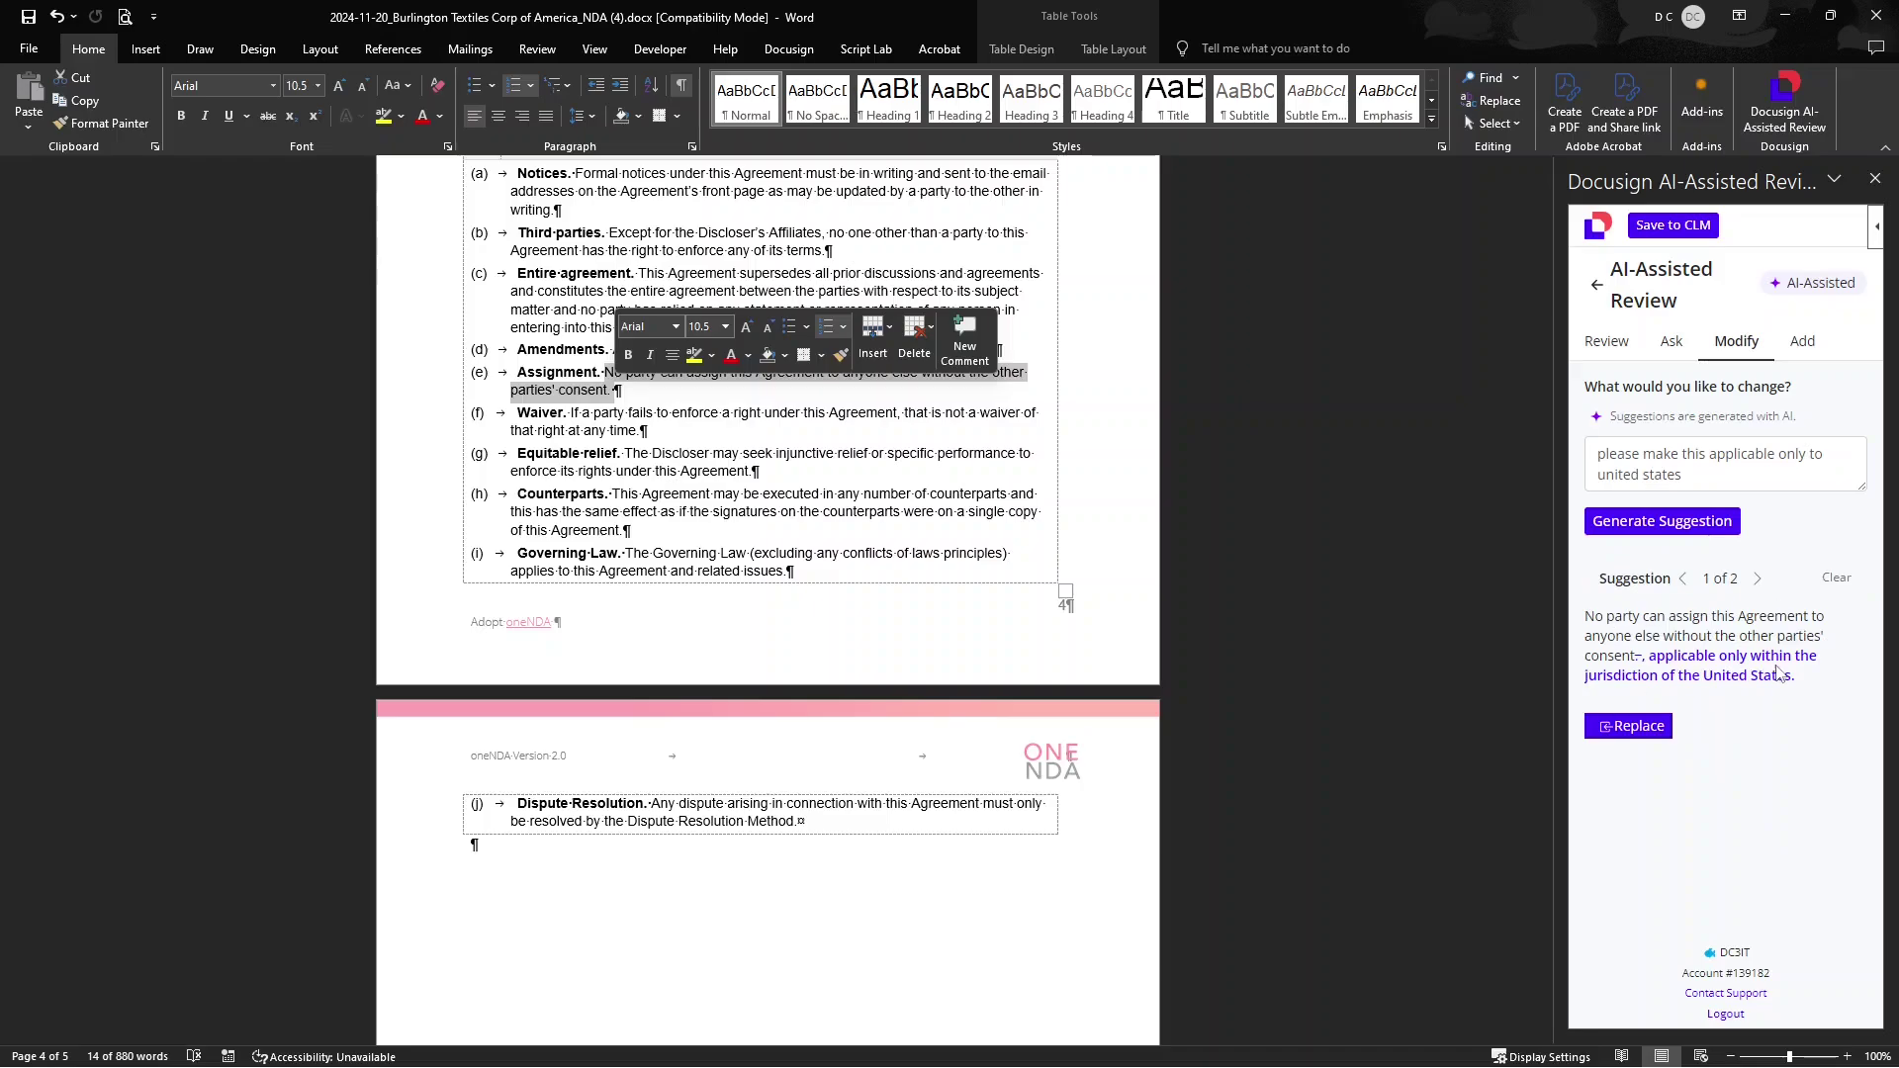
Step: Compare both suggestions and replace the Assignment text with the one requiring the assignee to be within the jurisdiction of the United States
click(1757, 579)
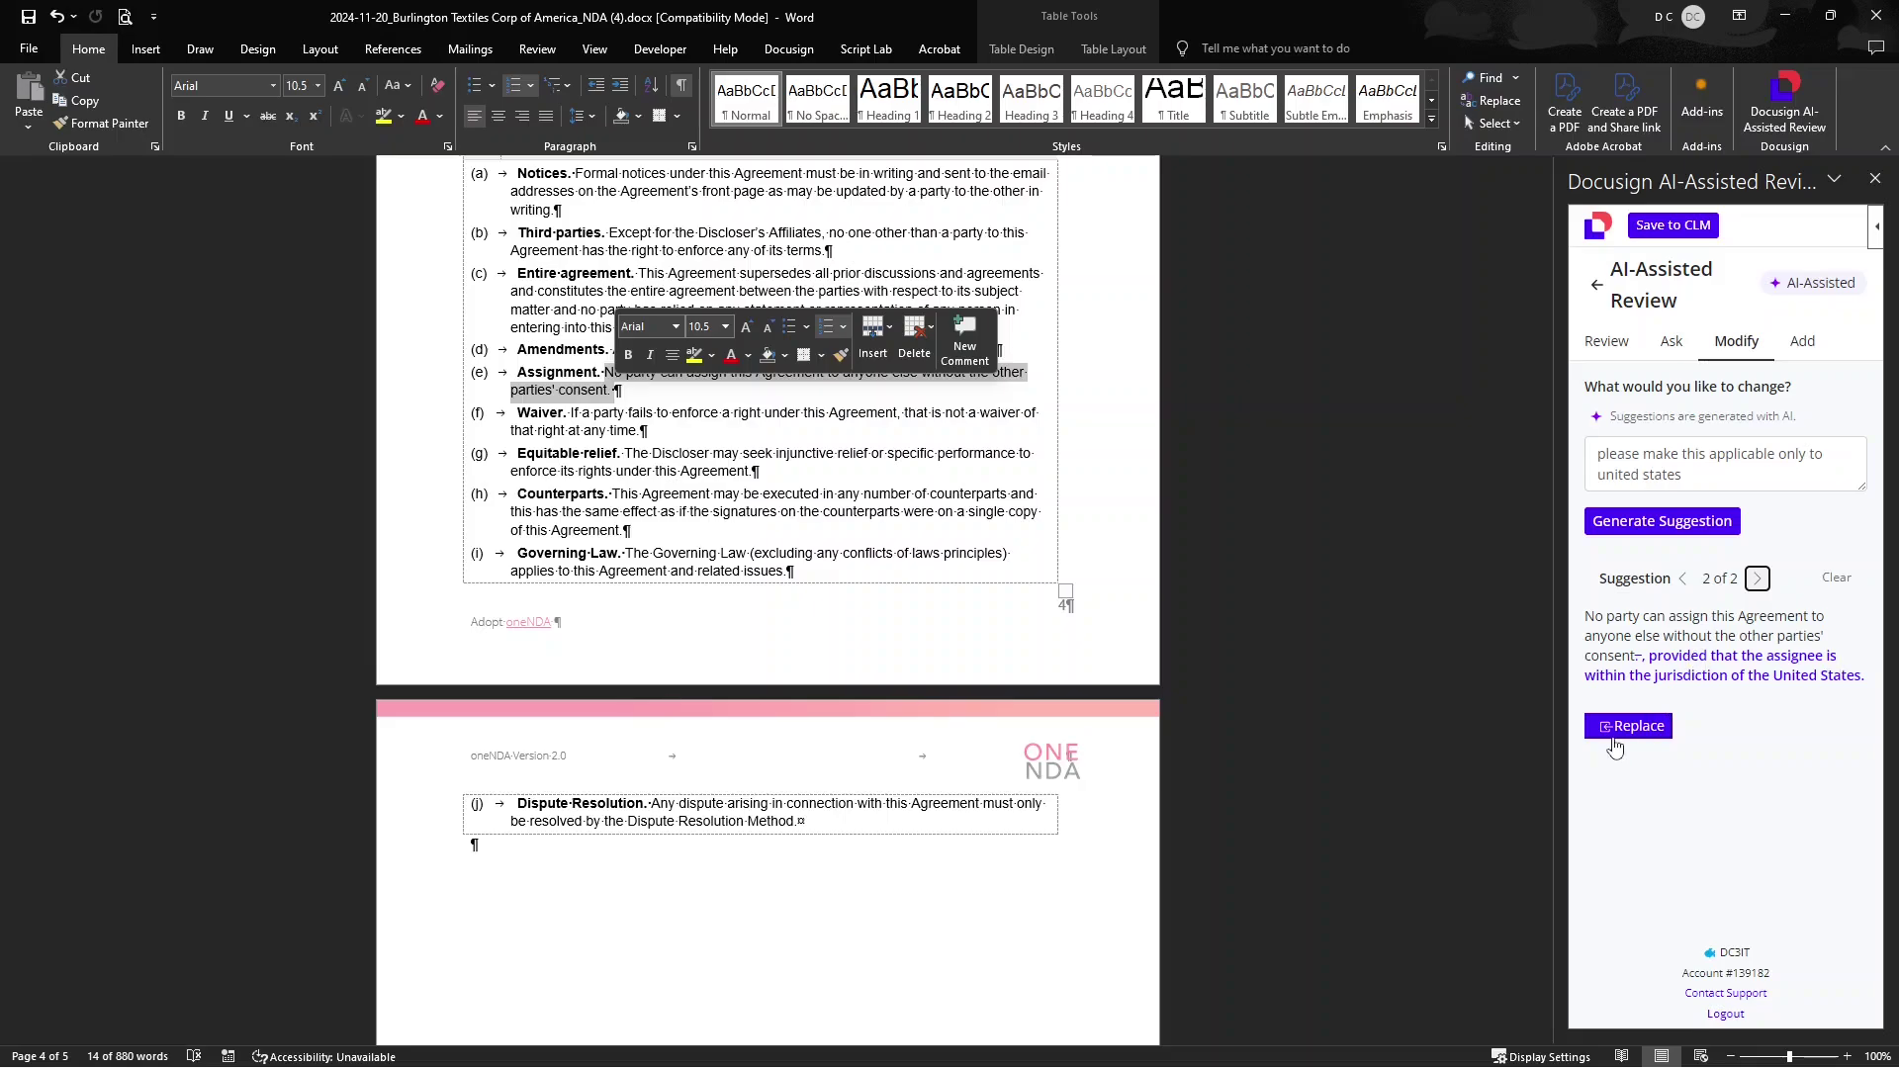
click(1683, 579)
click(1756, 580)
click(1640, 728)
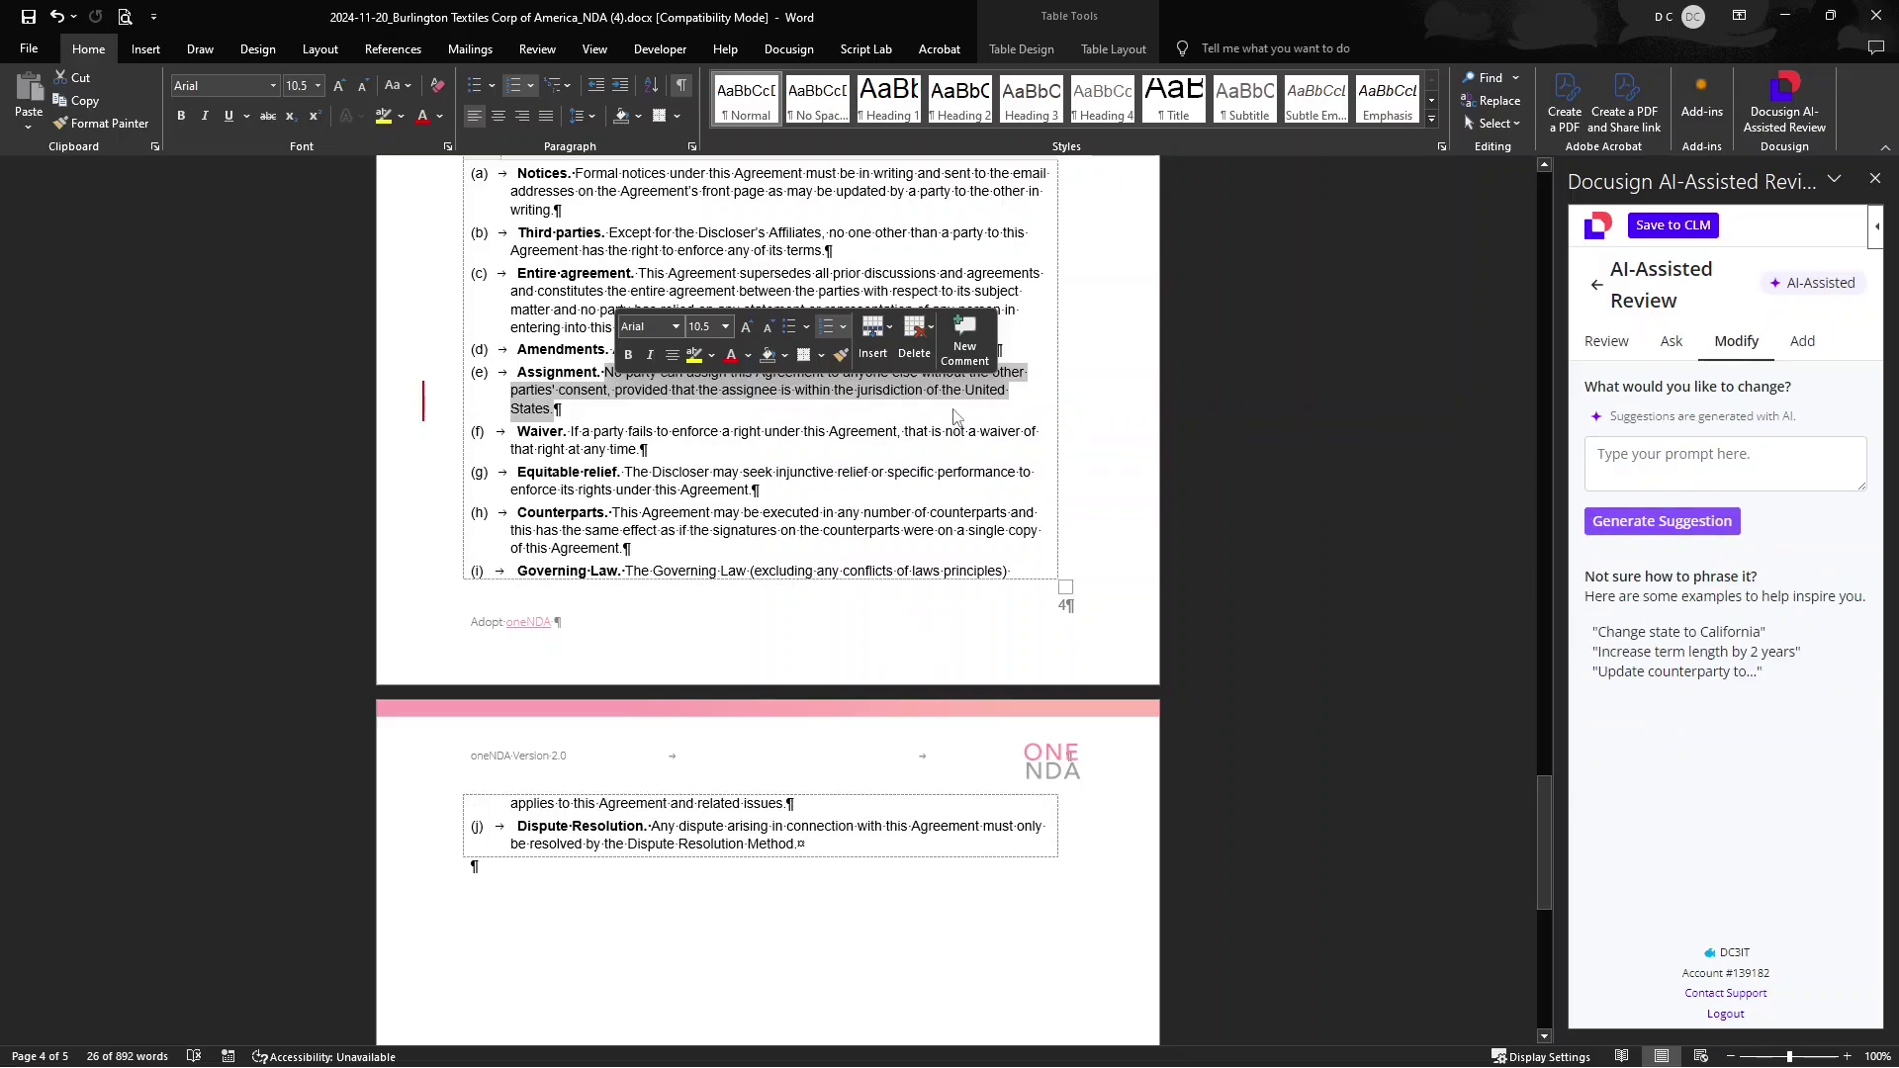
click(776, 407)
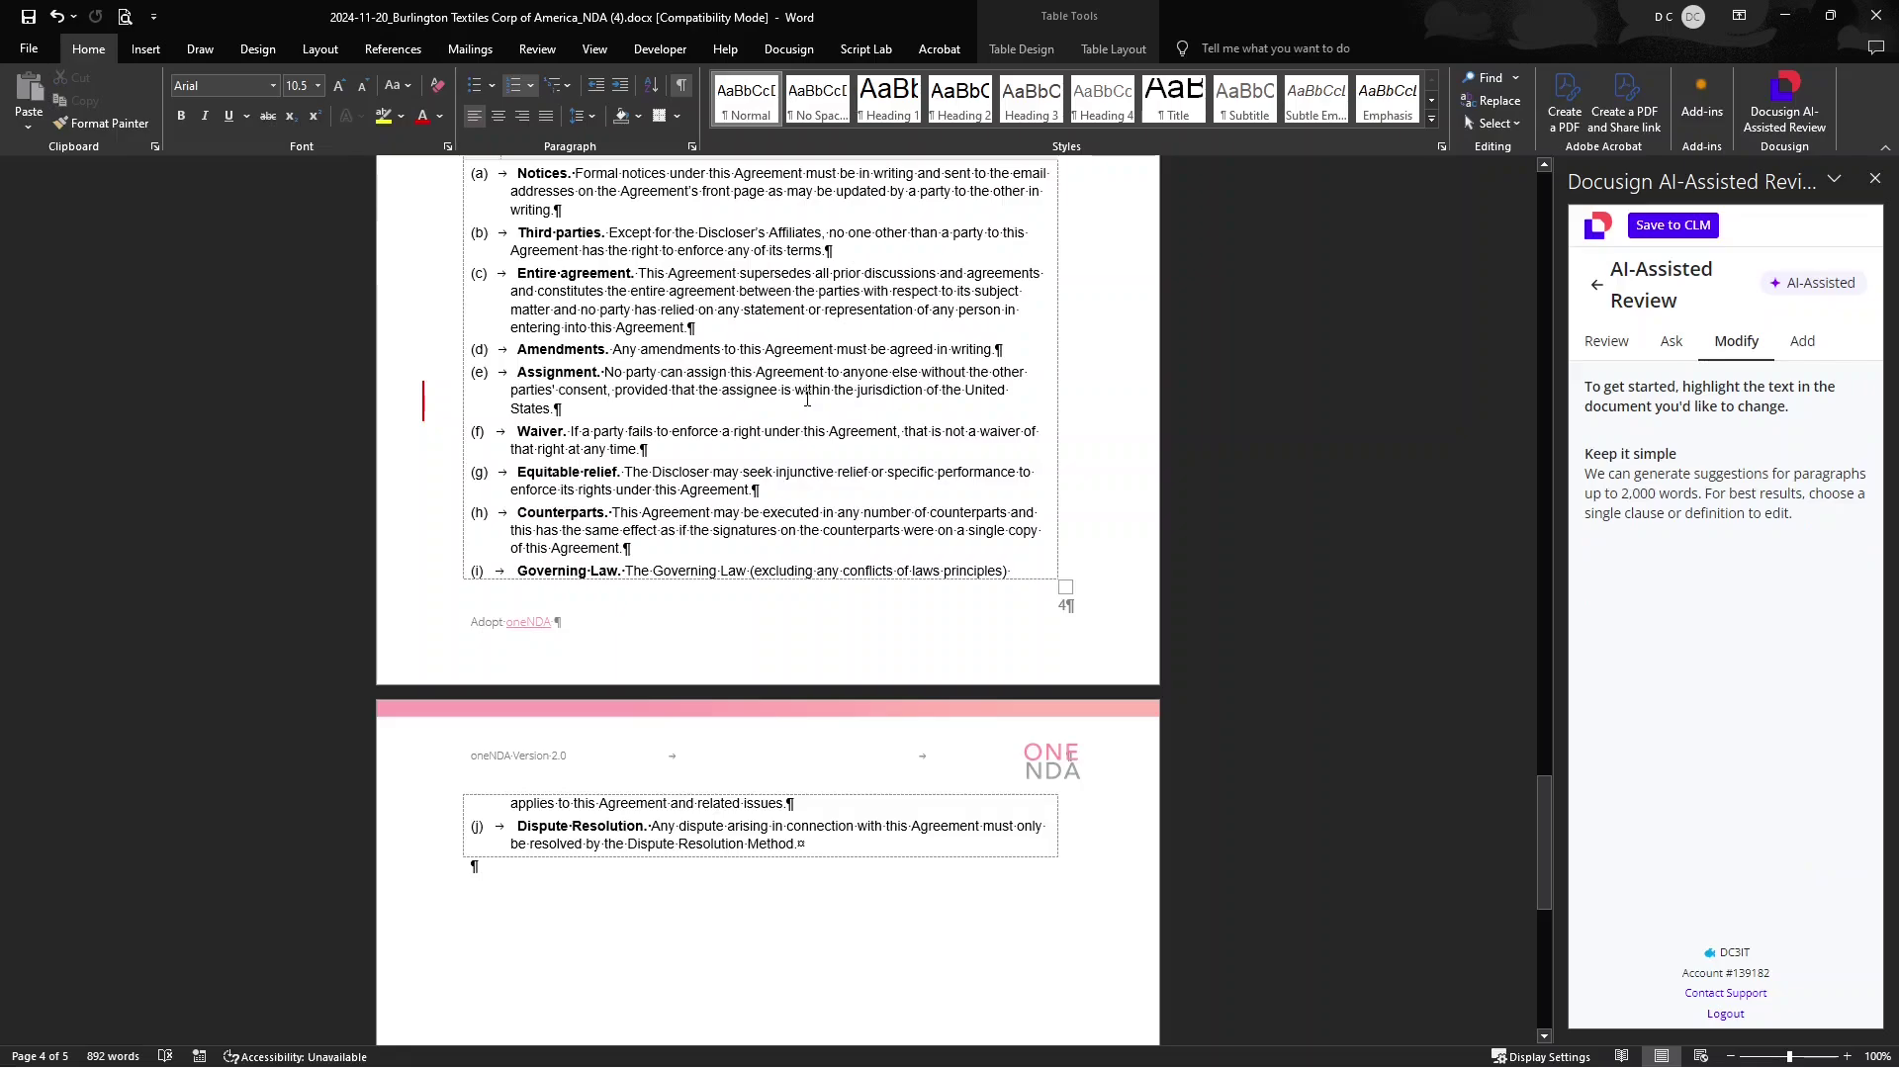
Step: Save the edited NDA to CLM and close Word without saving the local copy
click(1670, 232)
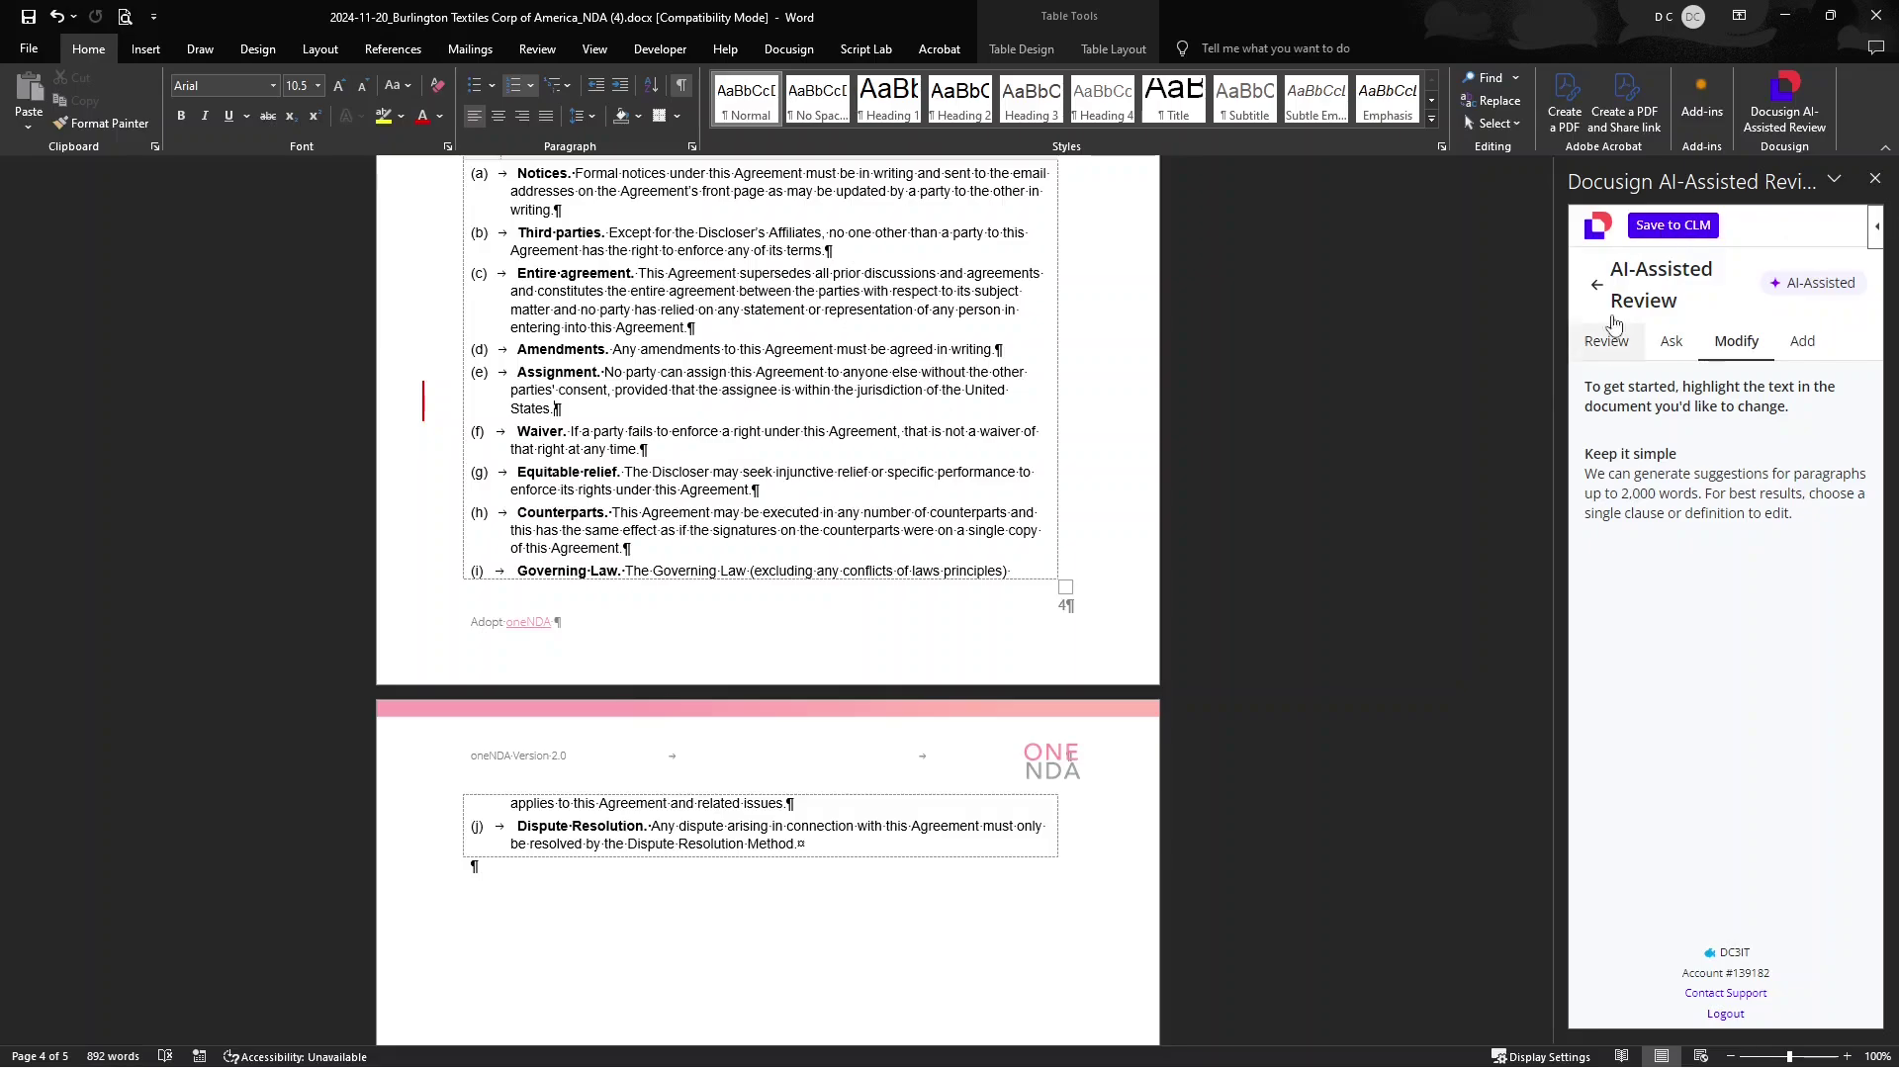
click(1596, 290)
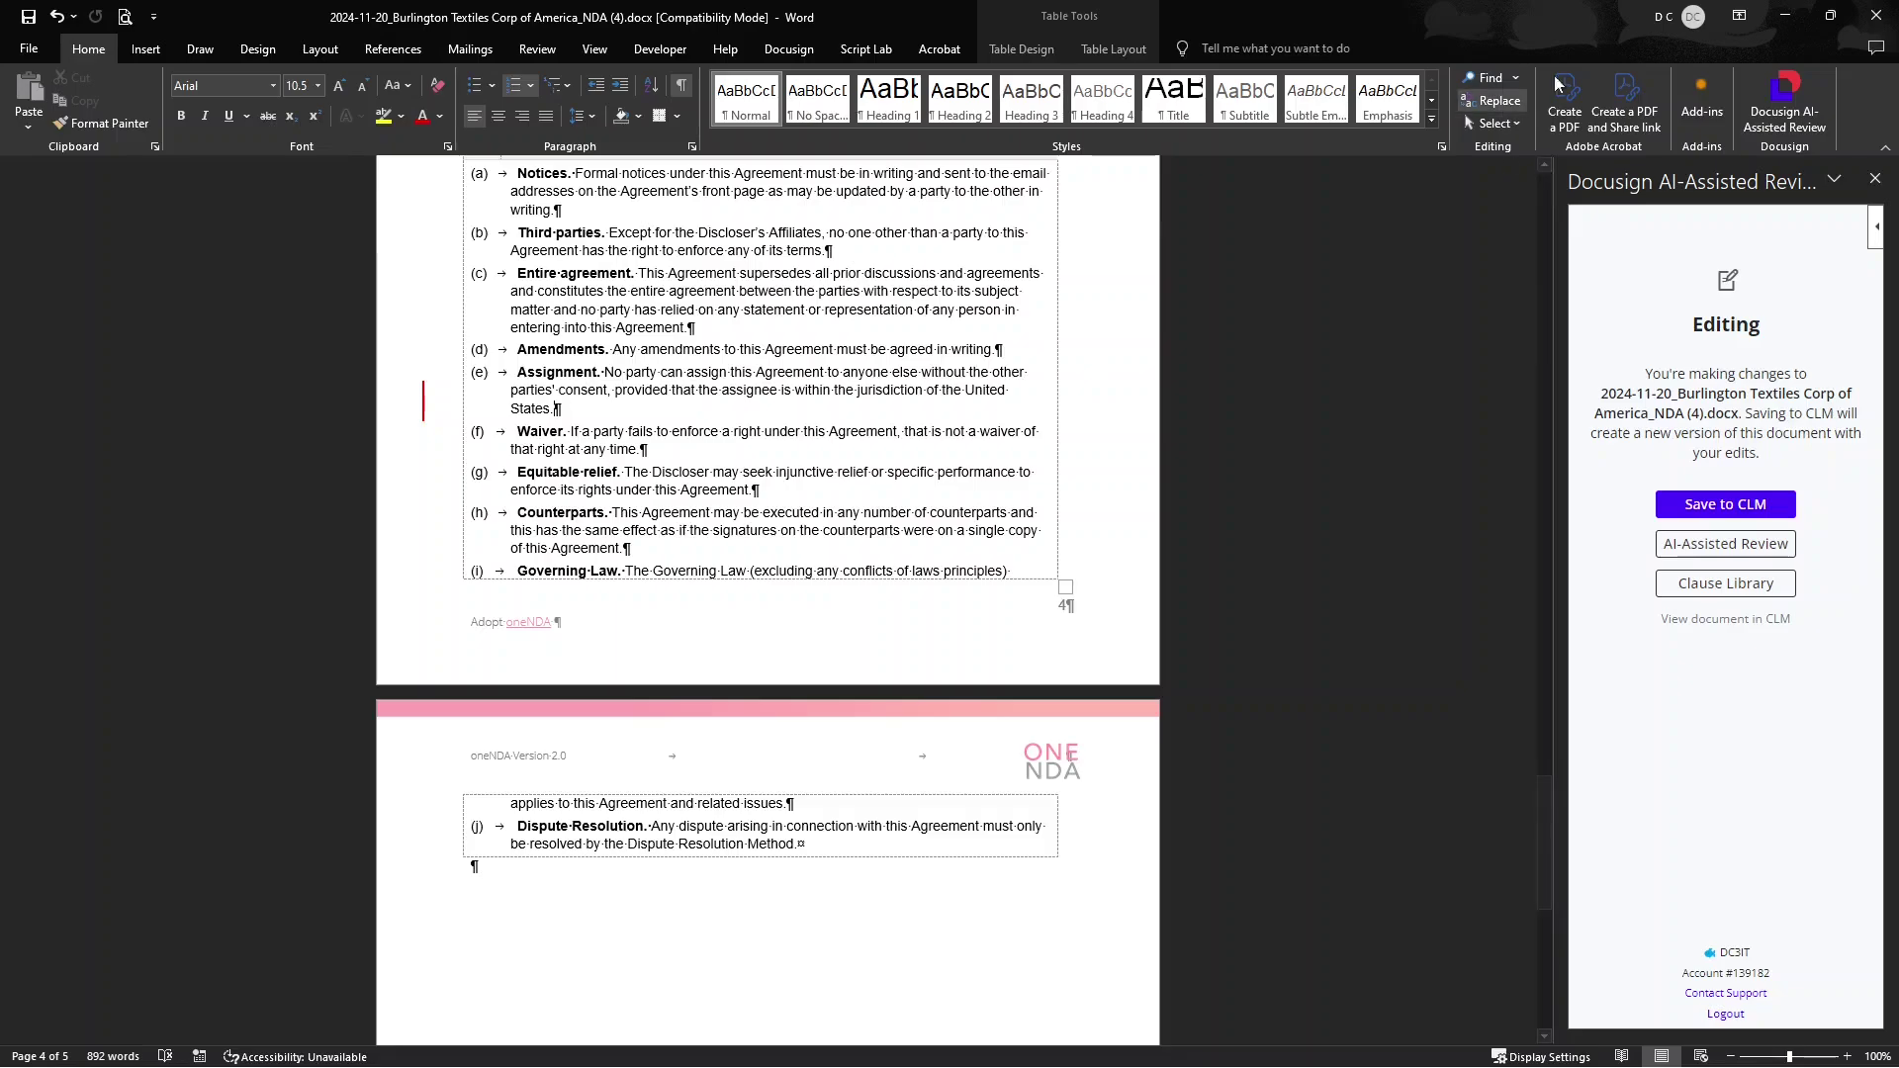
click(1876, 18)
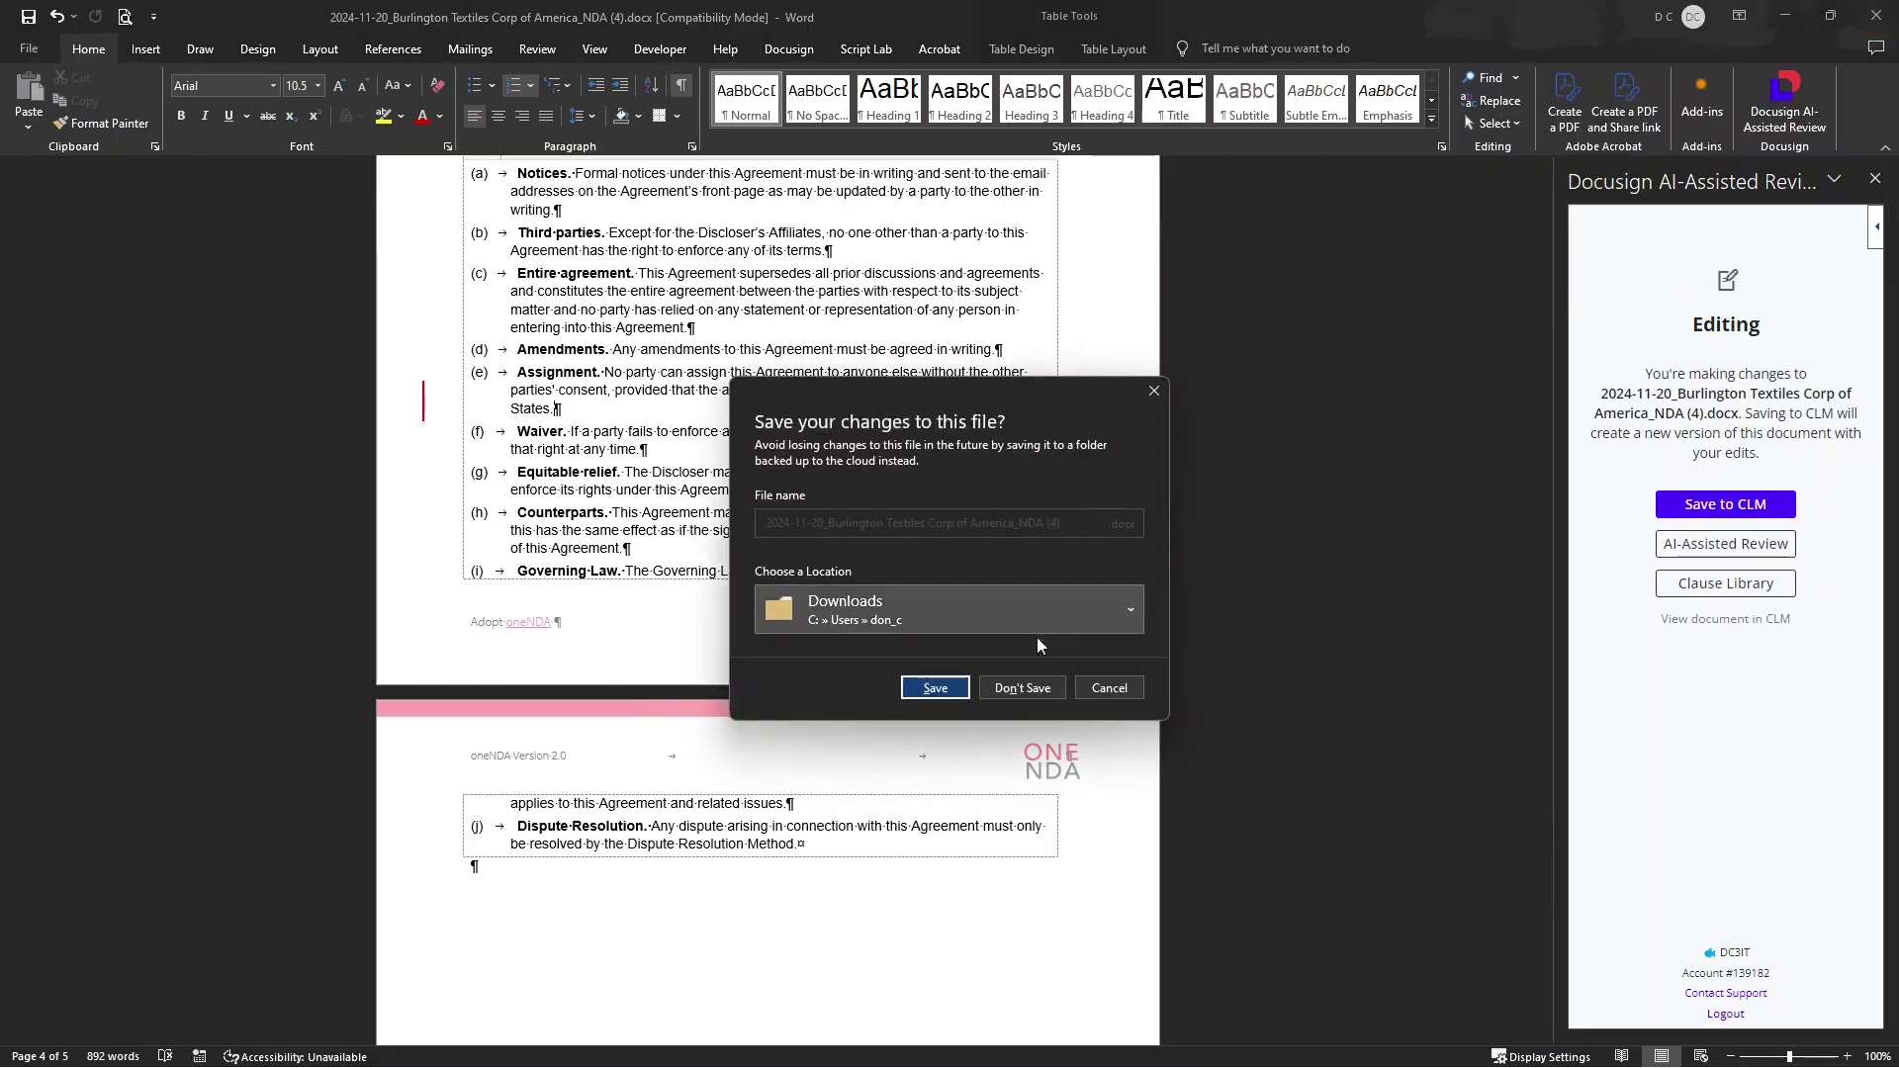
click(1023, 688)
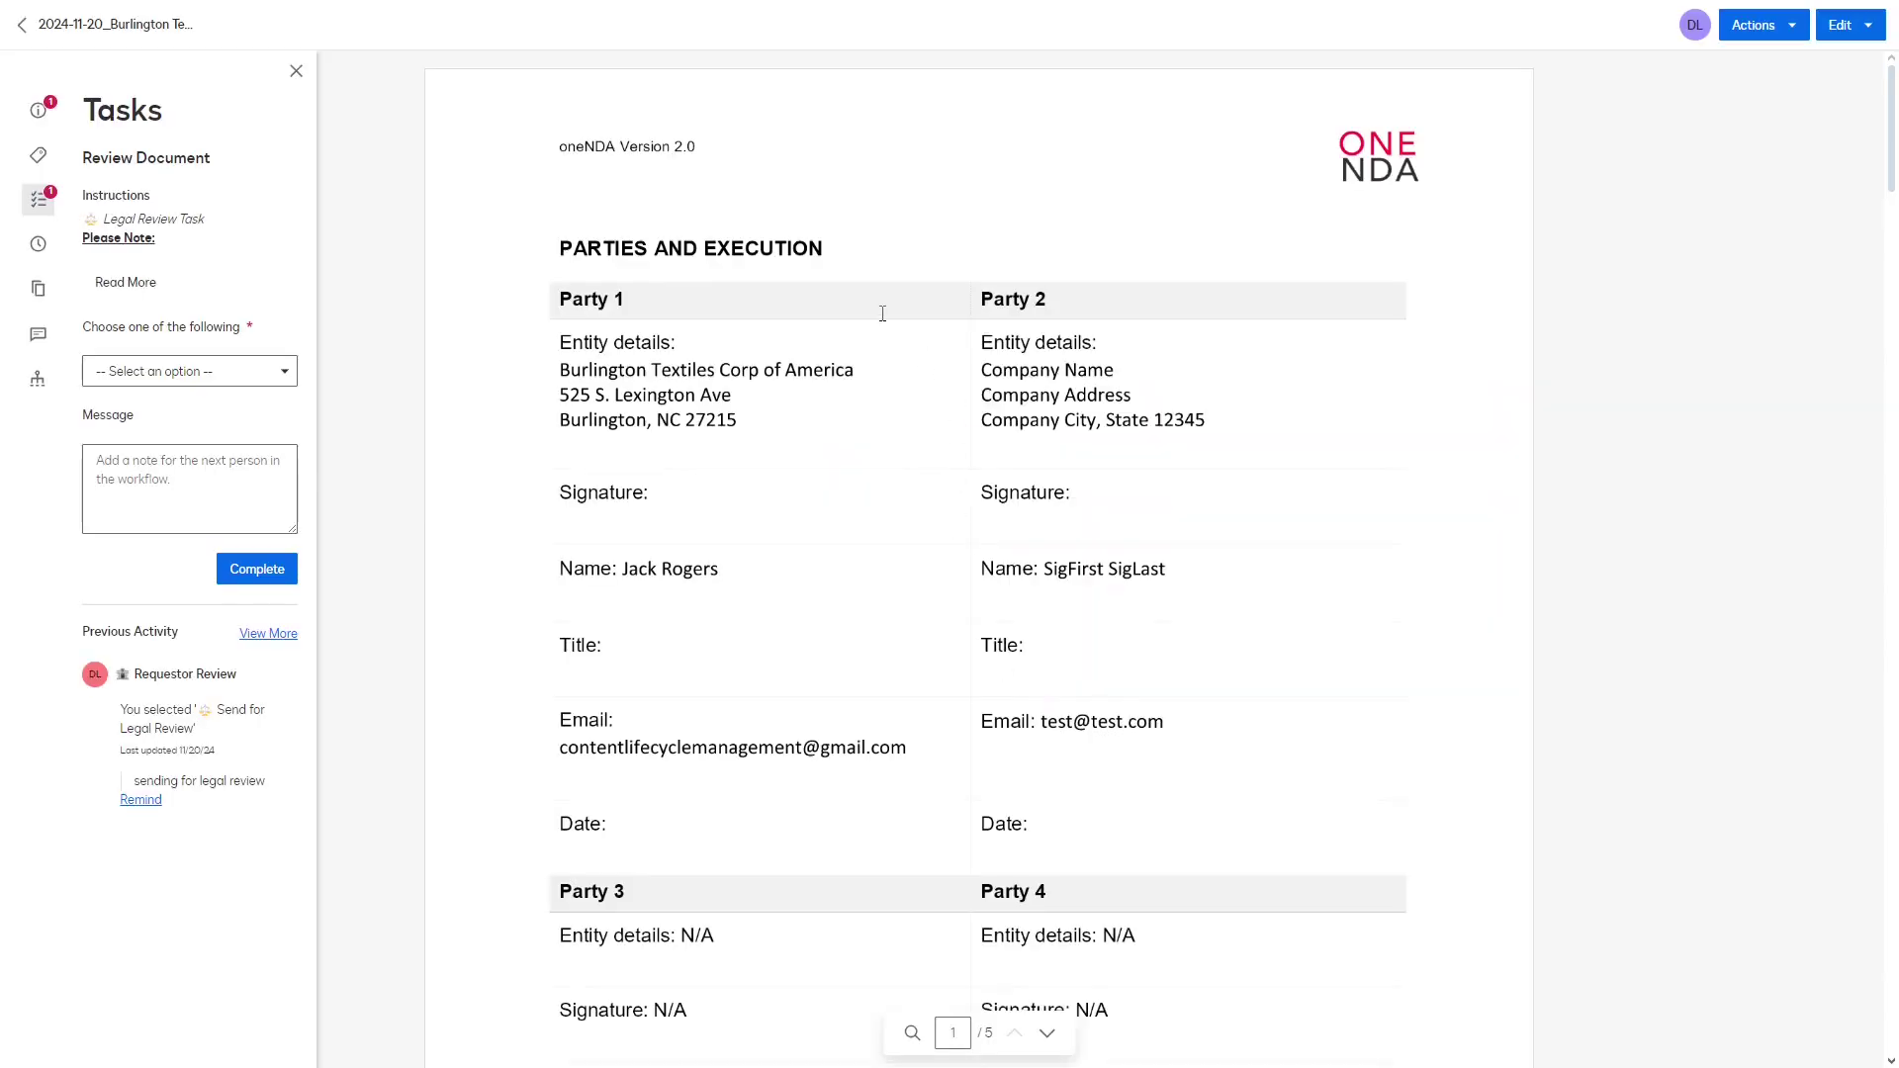
Step: Reload the NDA in Docusign CLM and check the revised wording of the Assignment clause on page 4
right_click(403, 268)
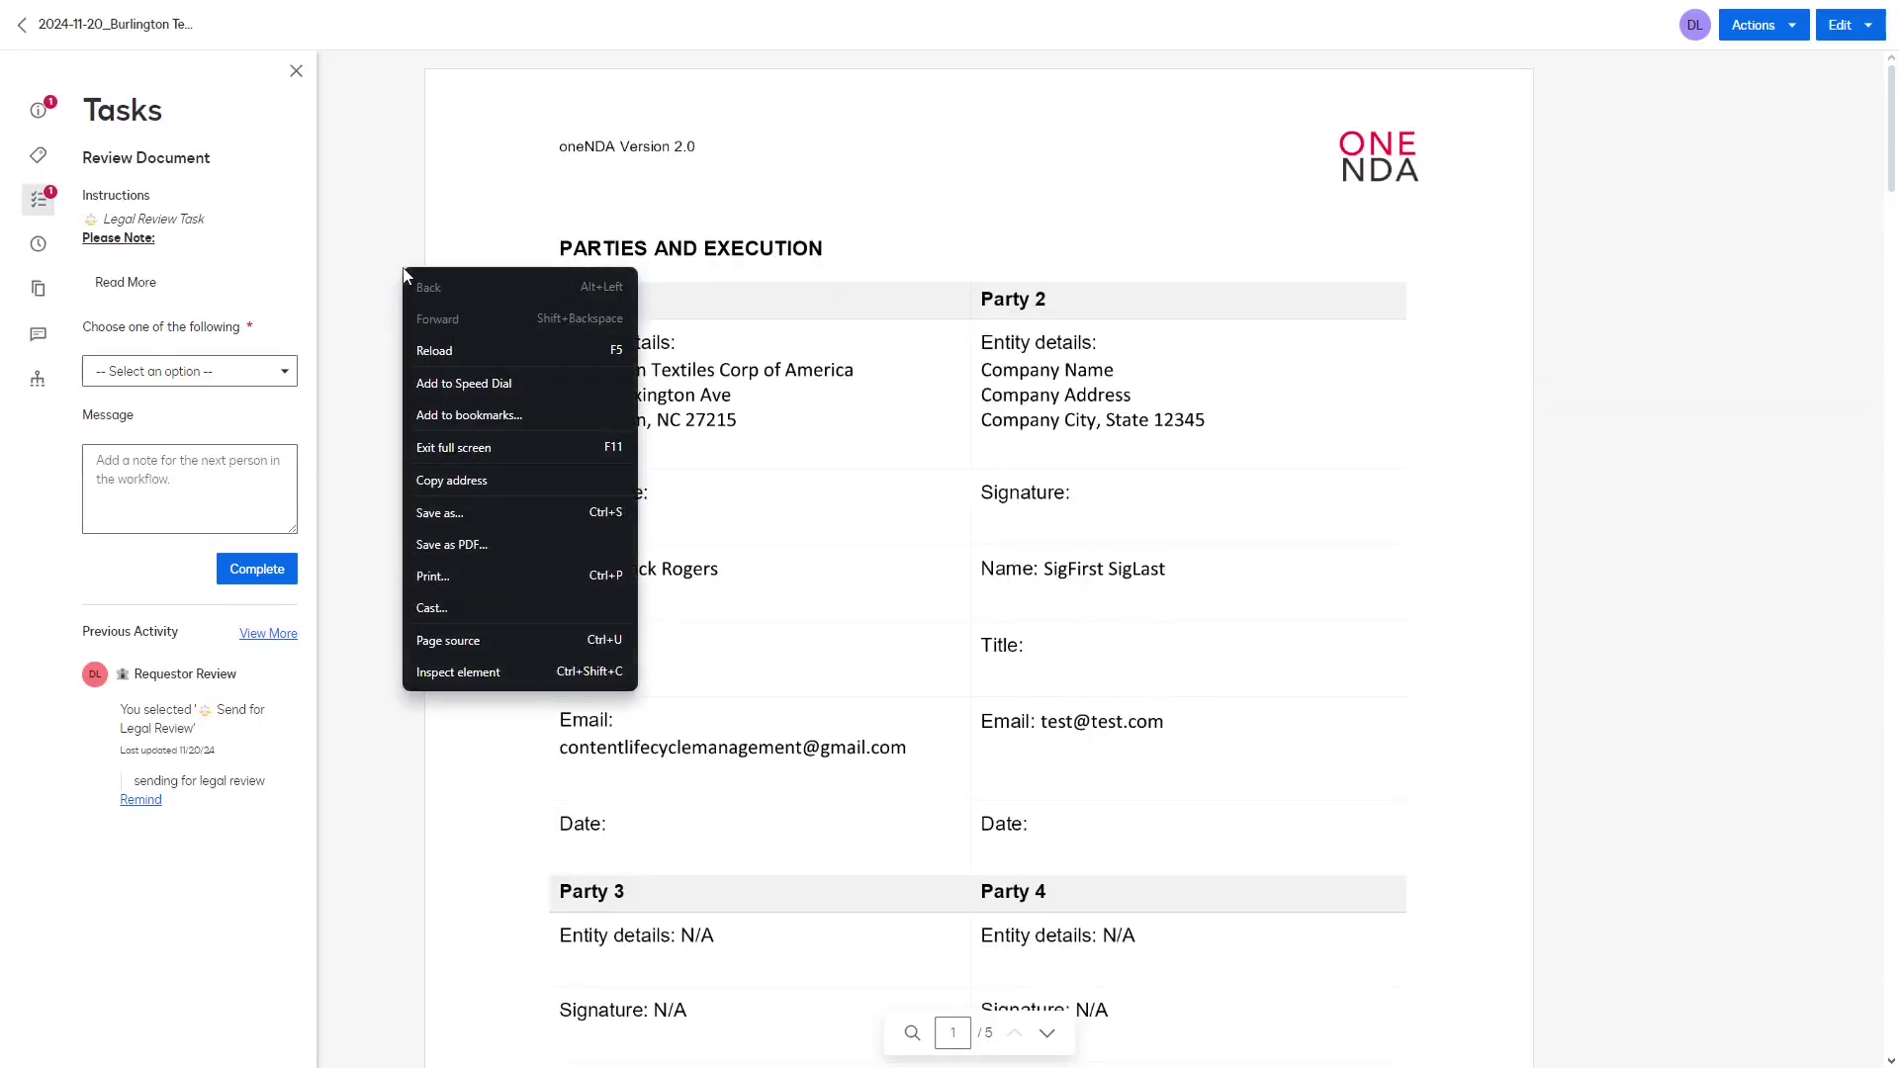
click(429, 359)
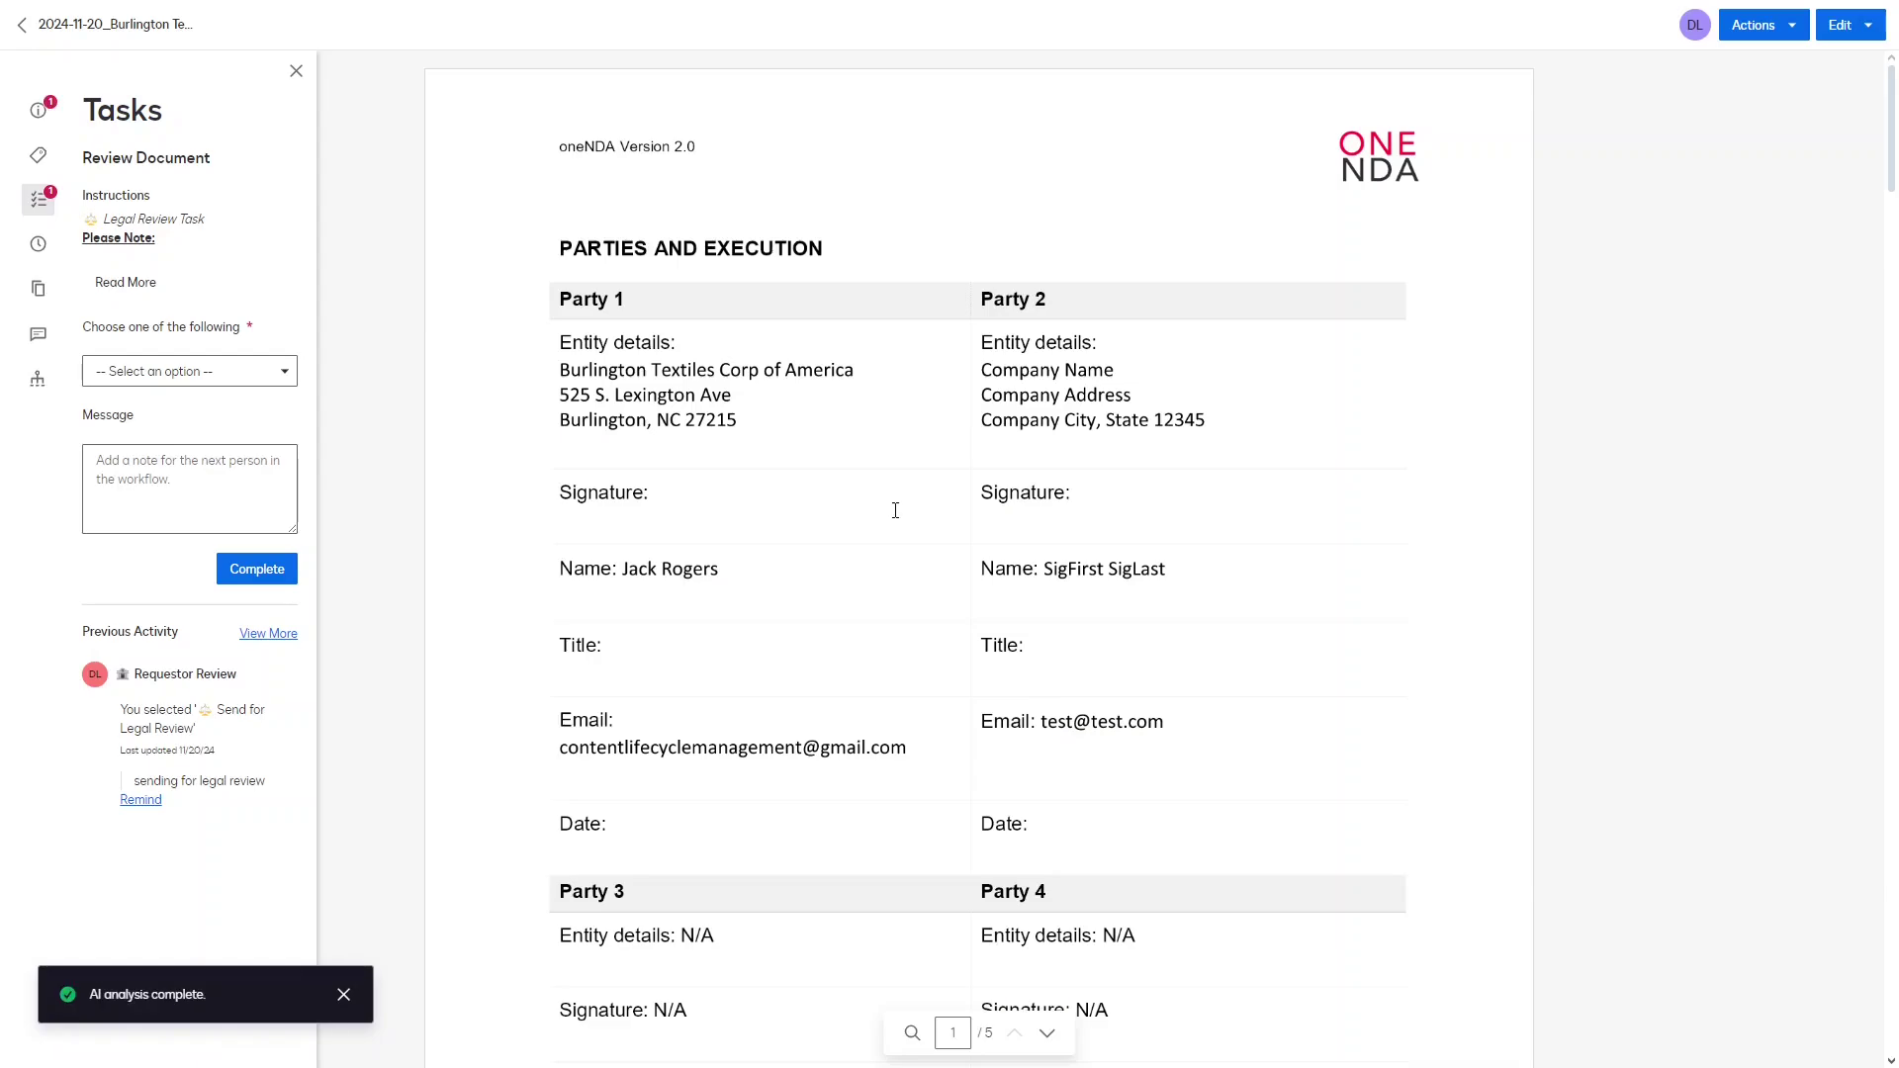
scroll(895, 510, down, 20)
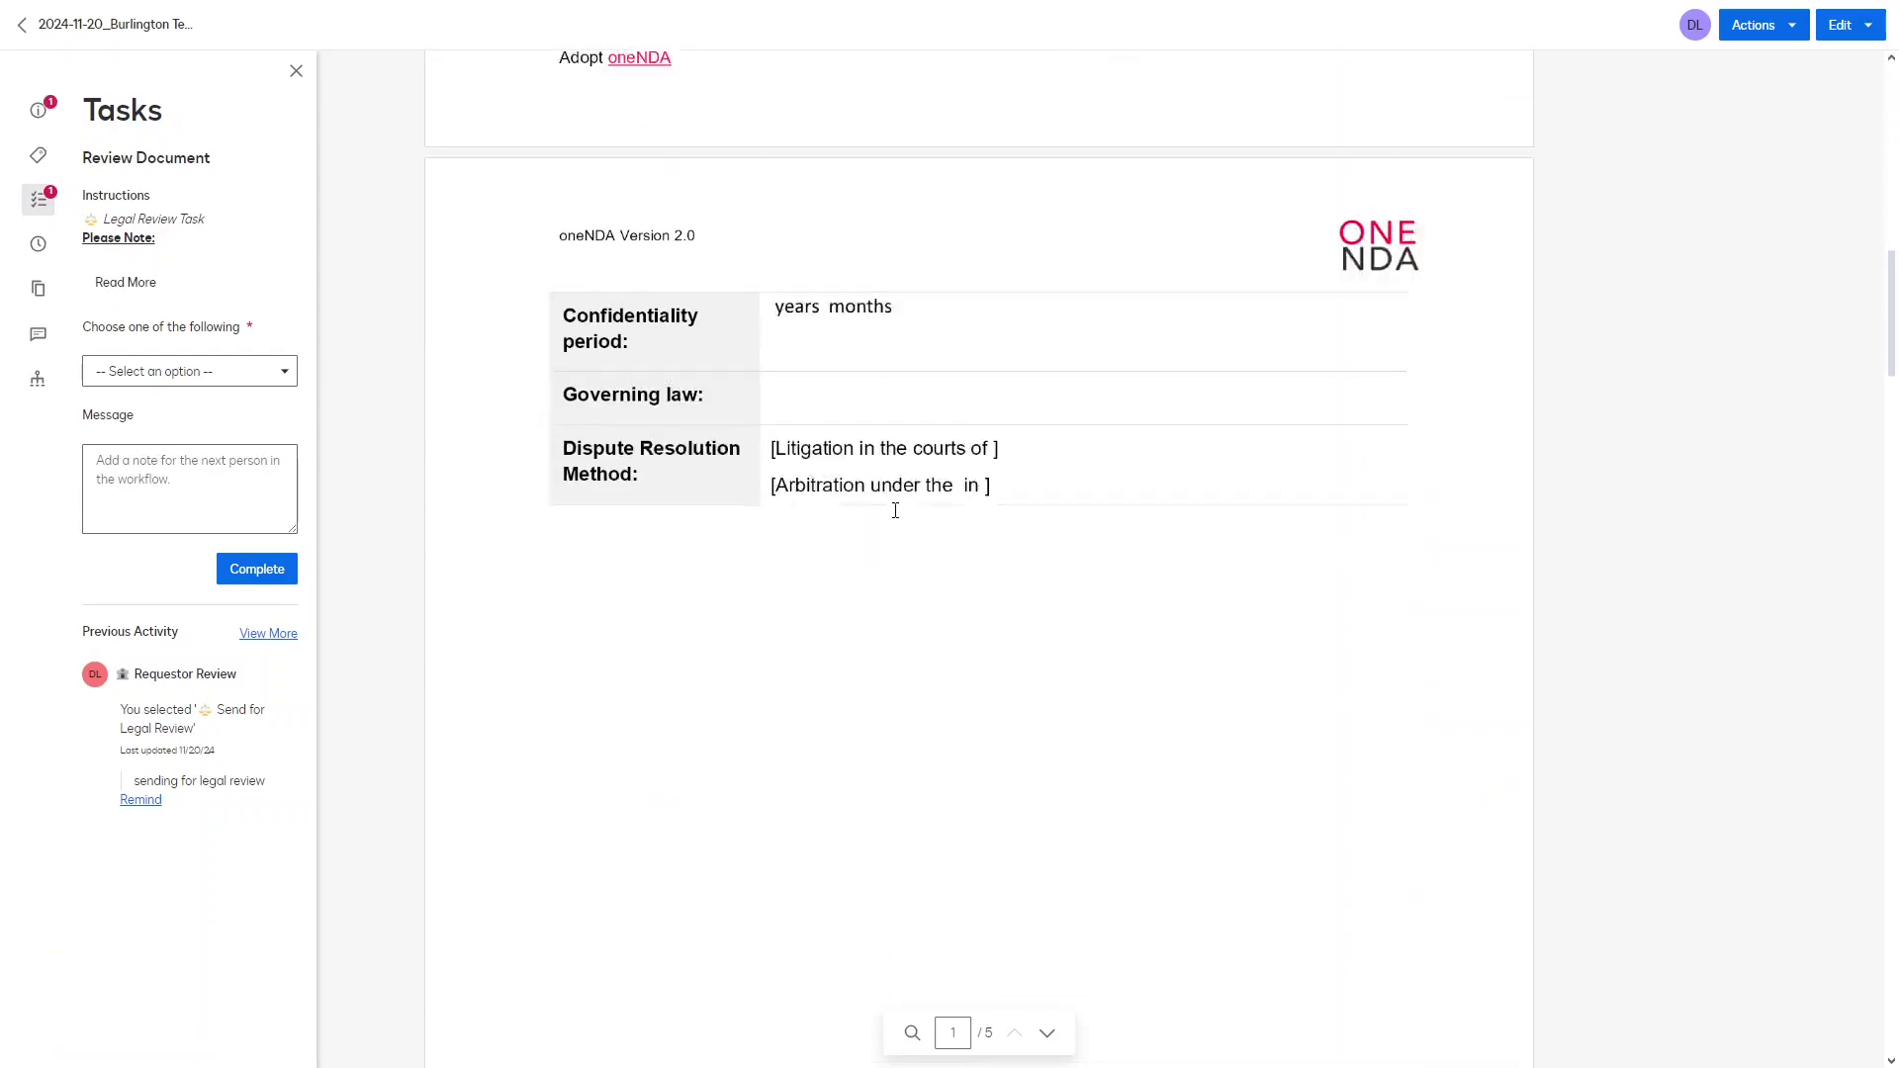
scroll(895, 511, down, 15)
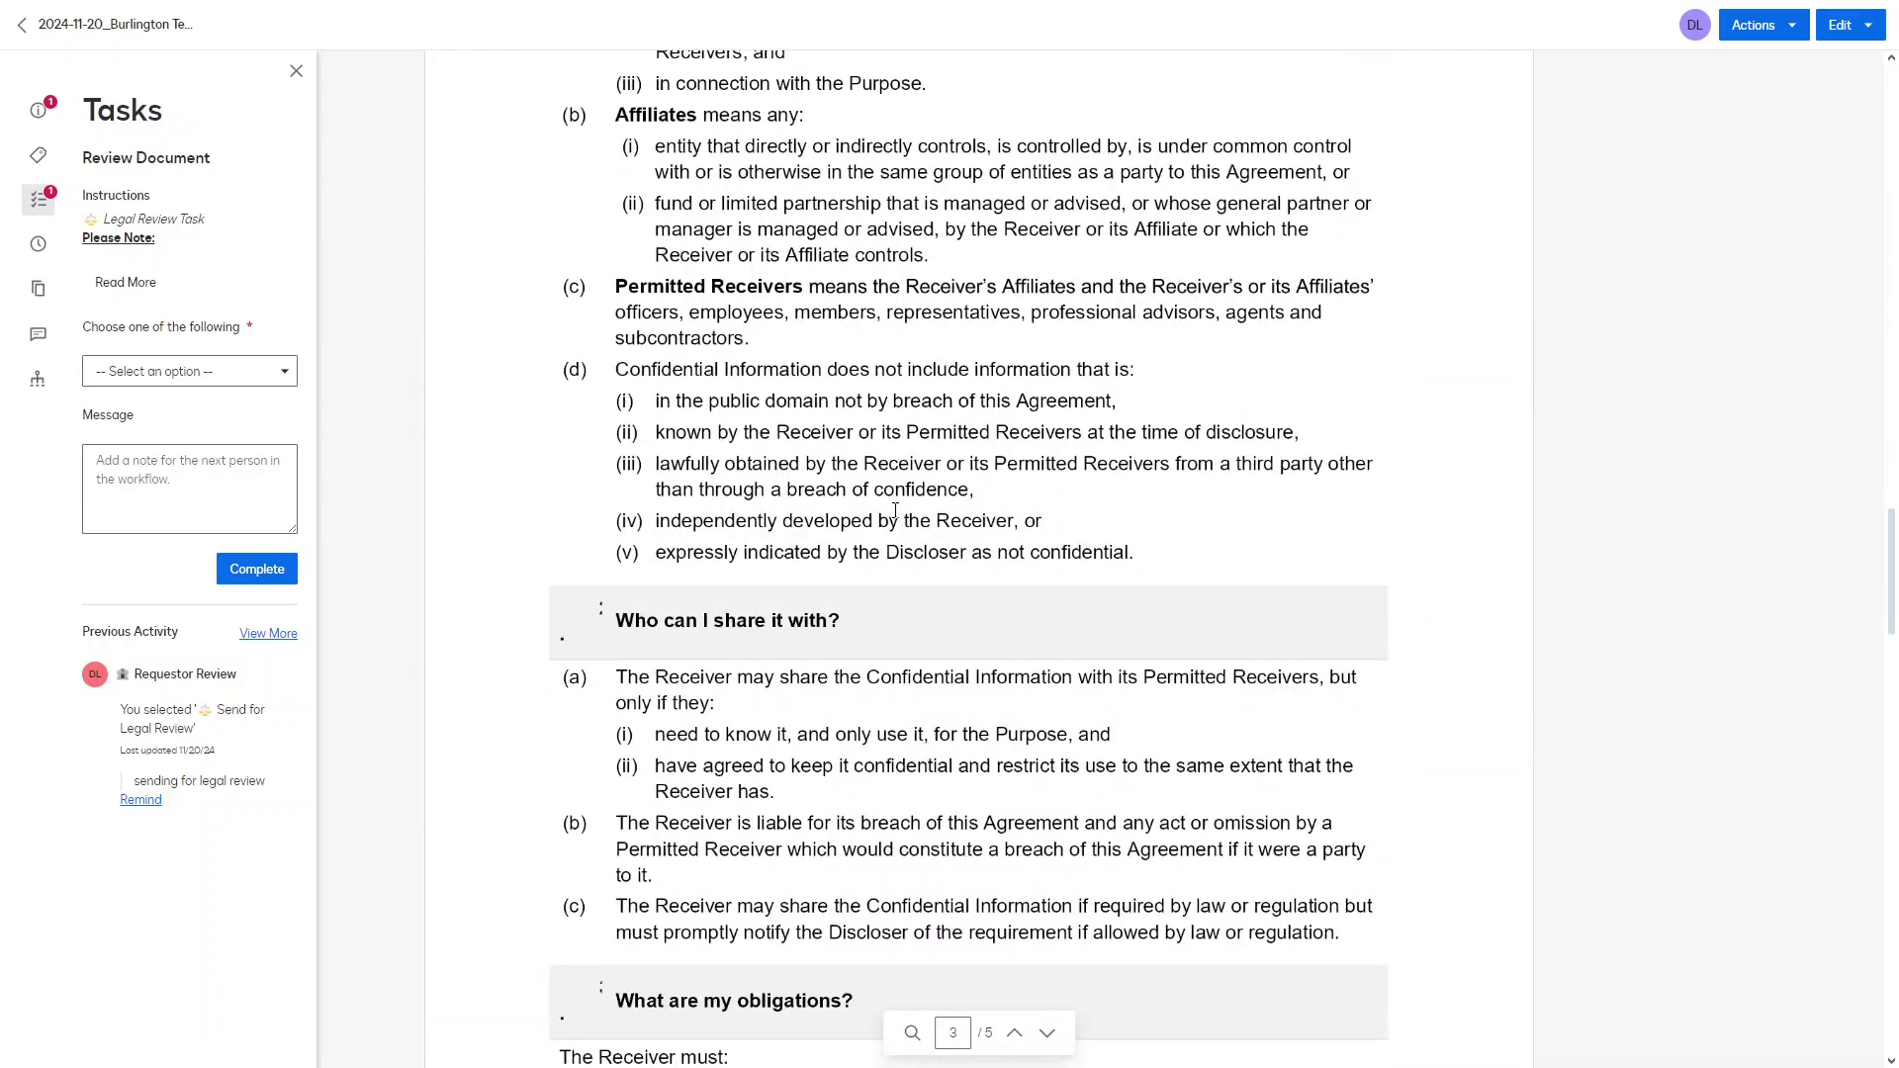
scroll(895, 510, down, 20)
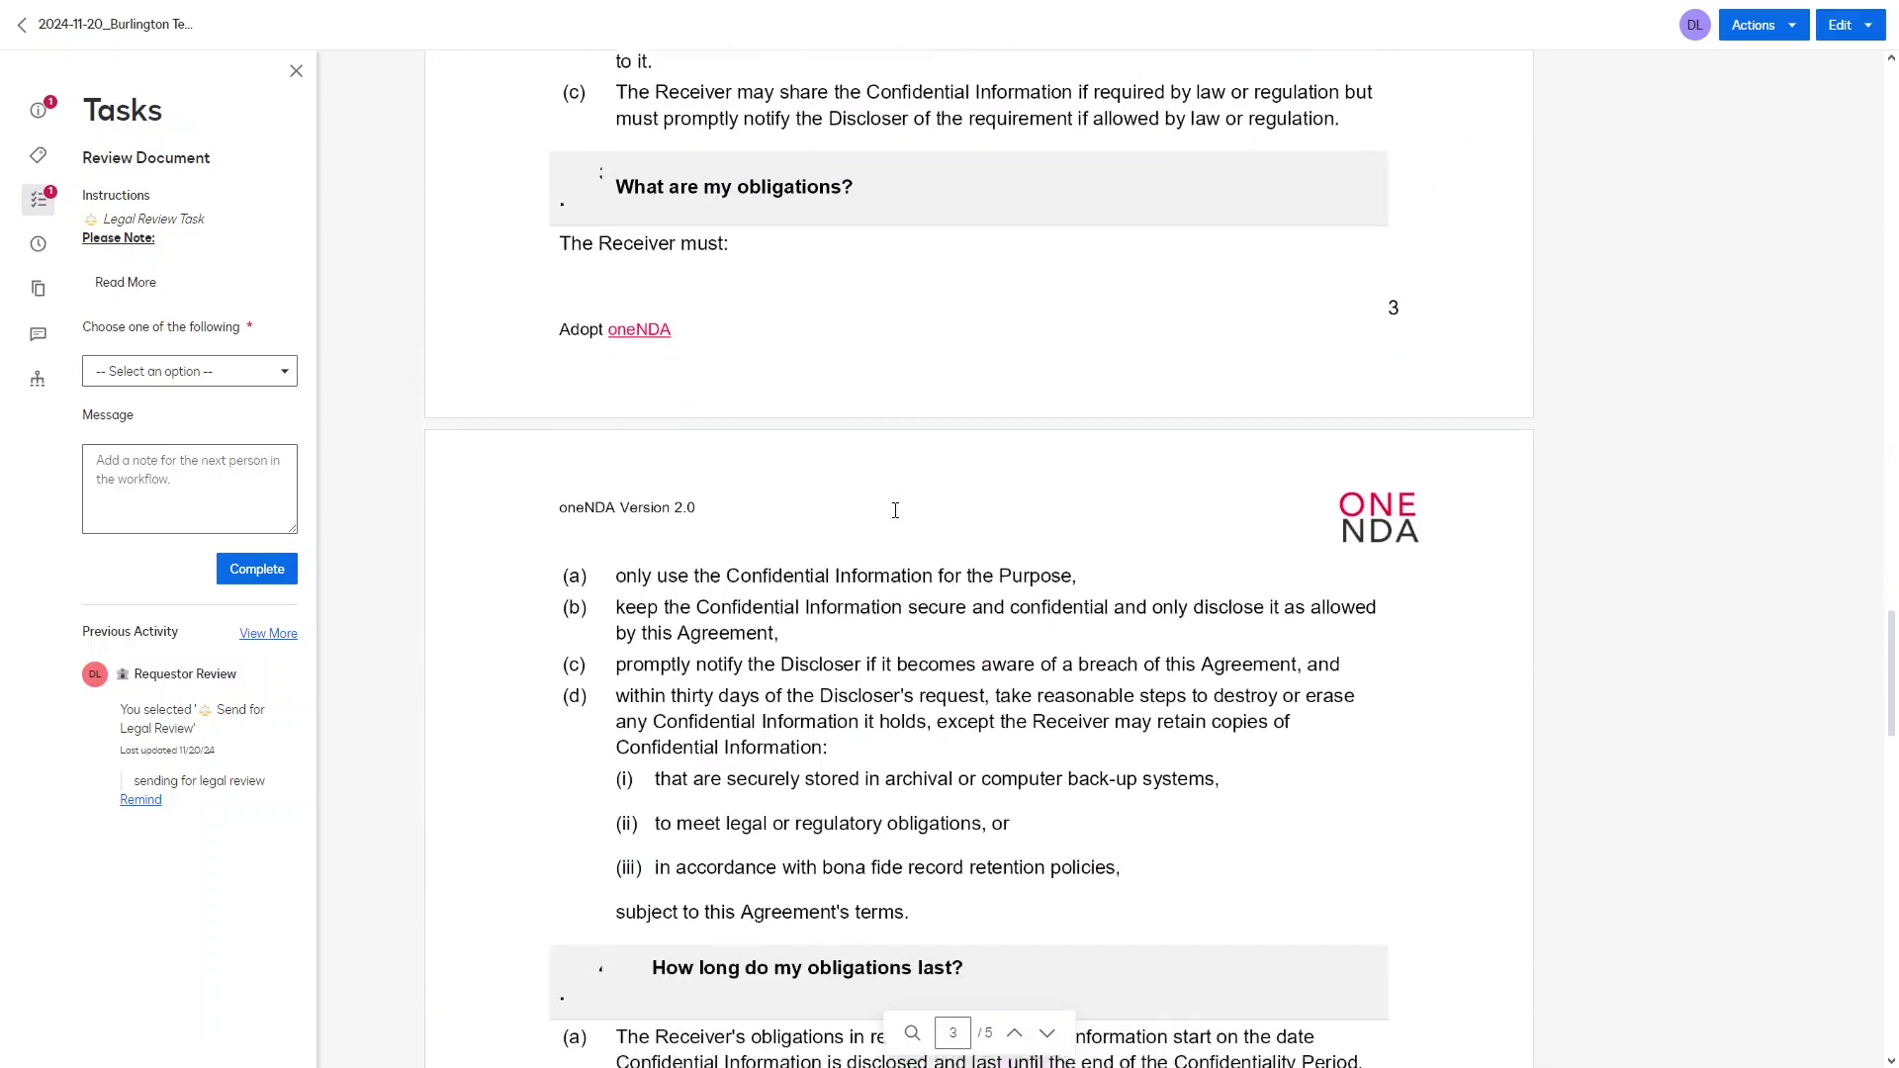
scroll(895, 510, down, 5)
scroll(895, 510, down, 8)
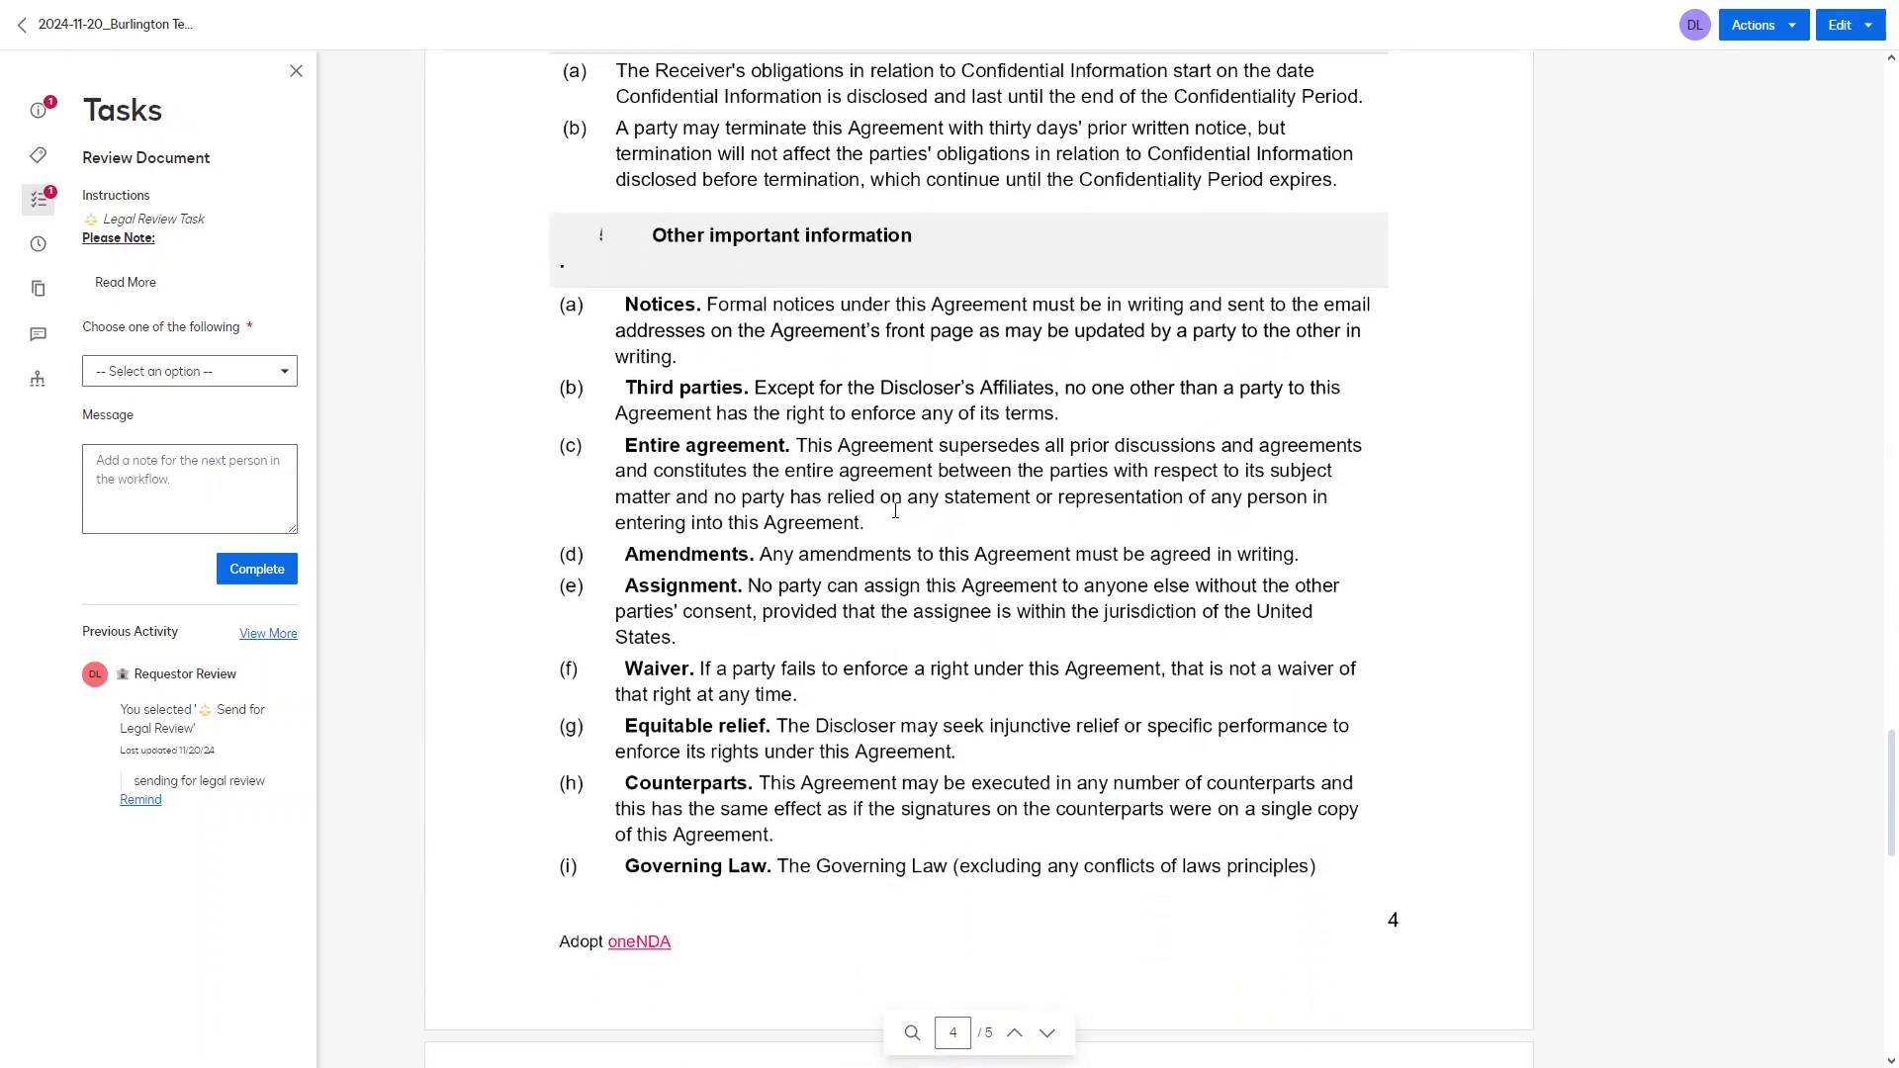
scroll(895, 510, down, 1)
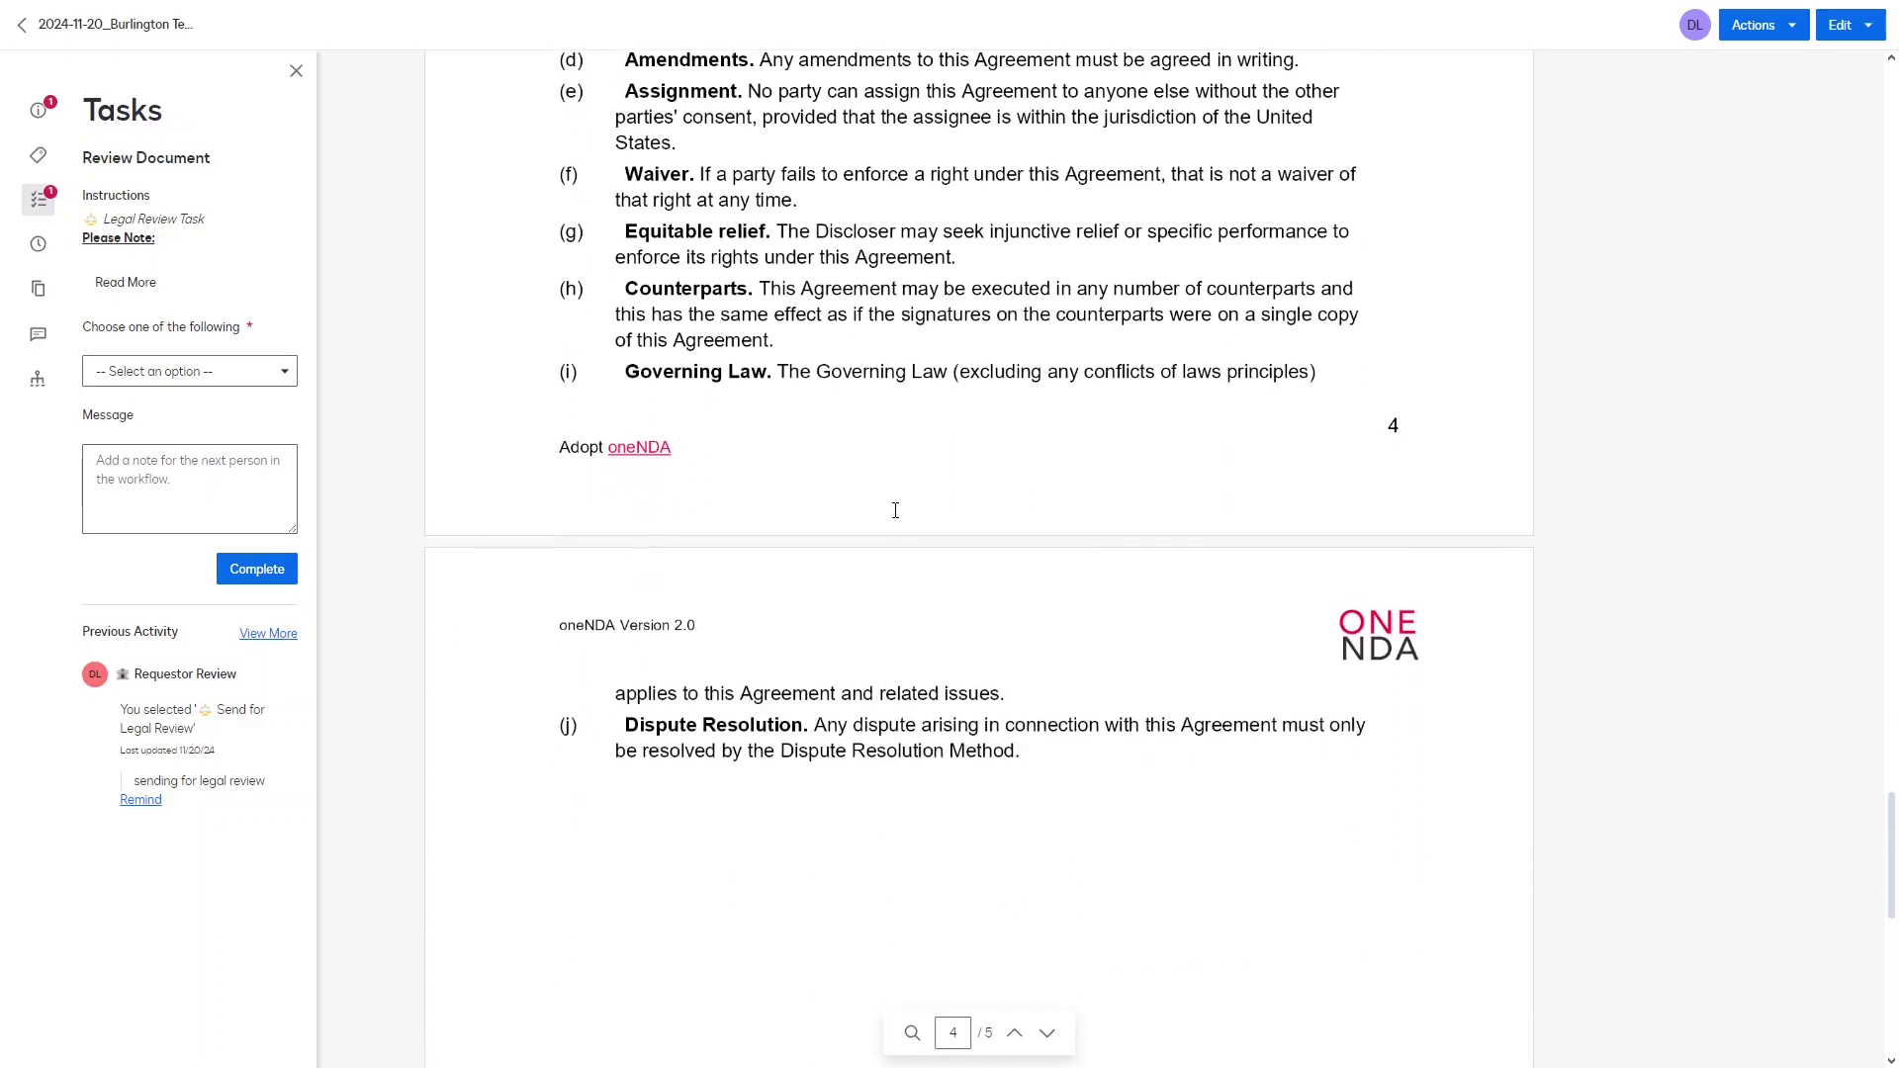
scroll(896, 511, up, 1)
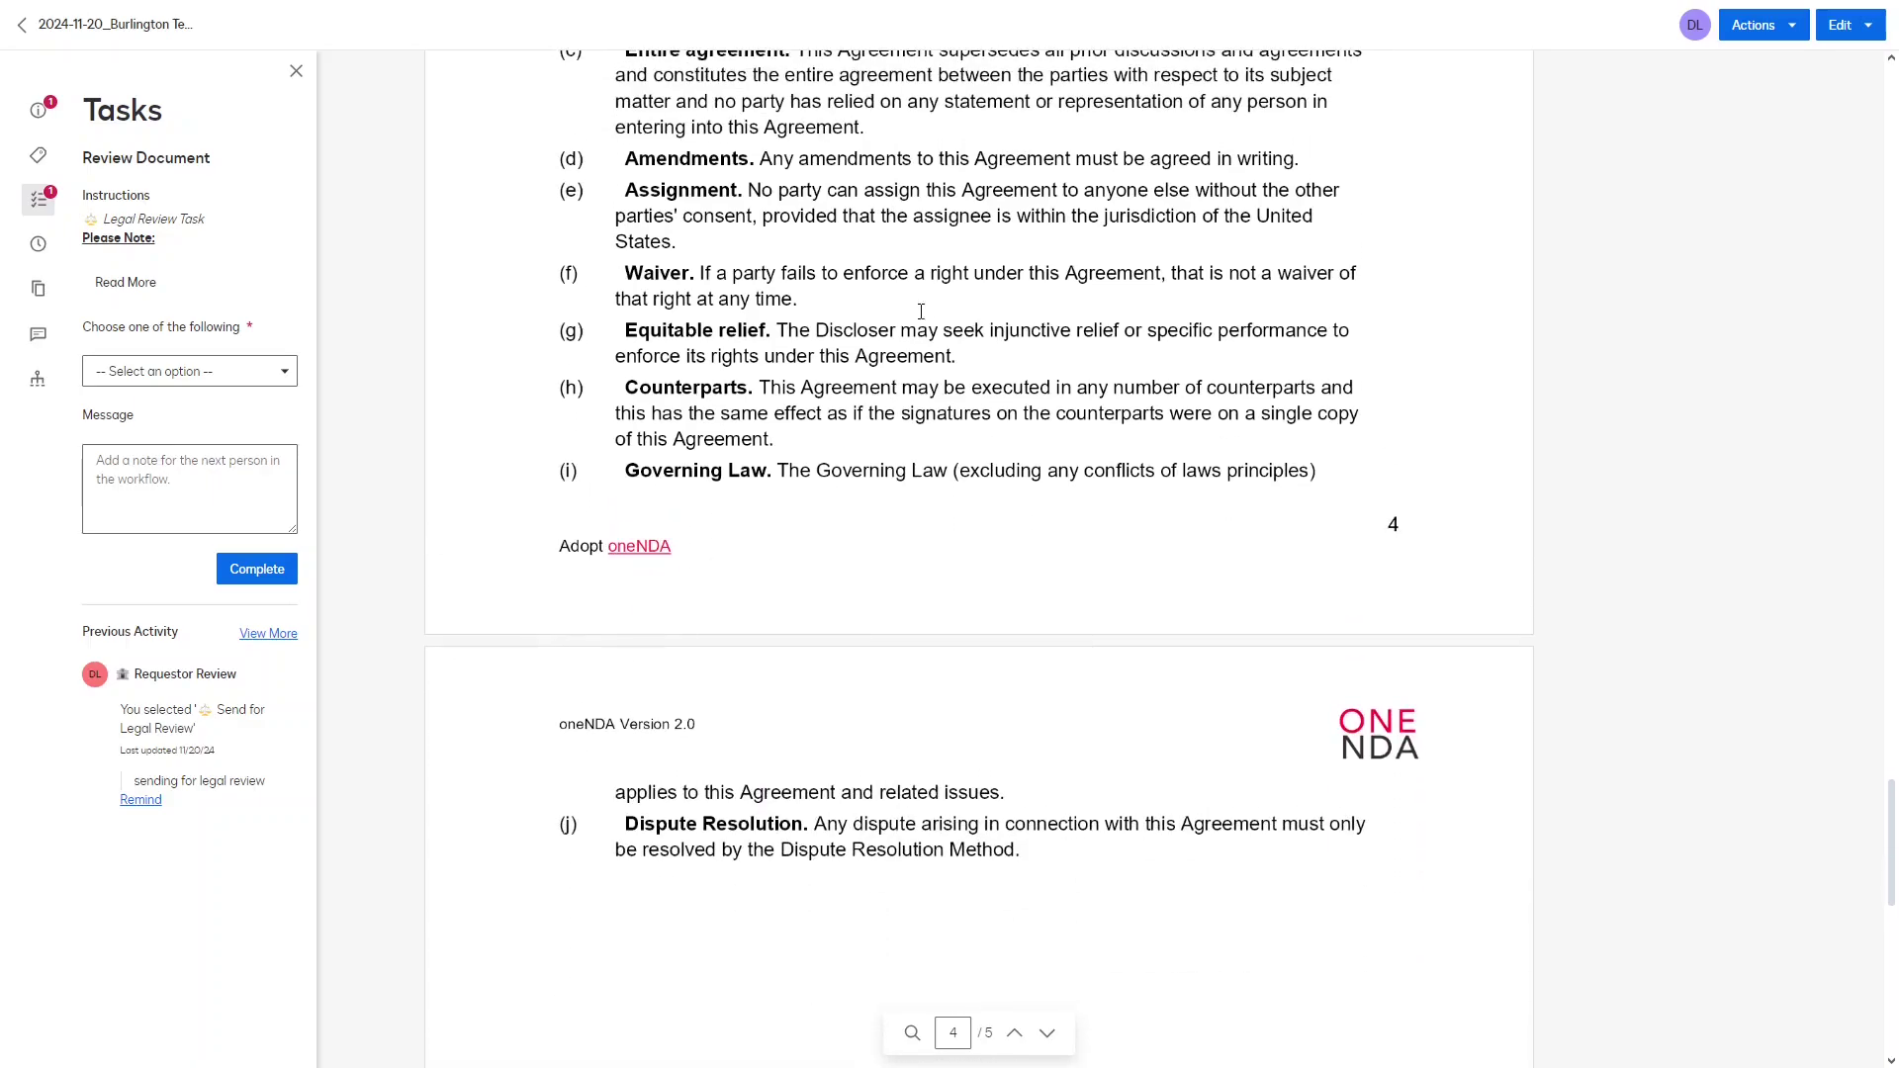
drag(875, 215, 1340, 227)
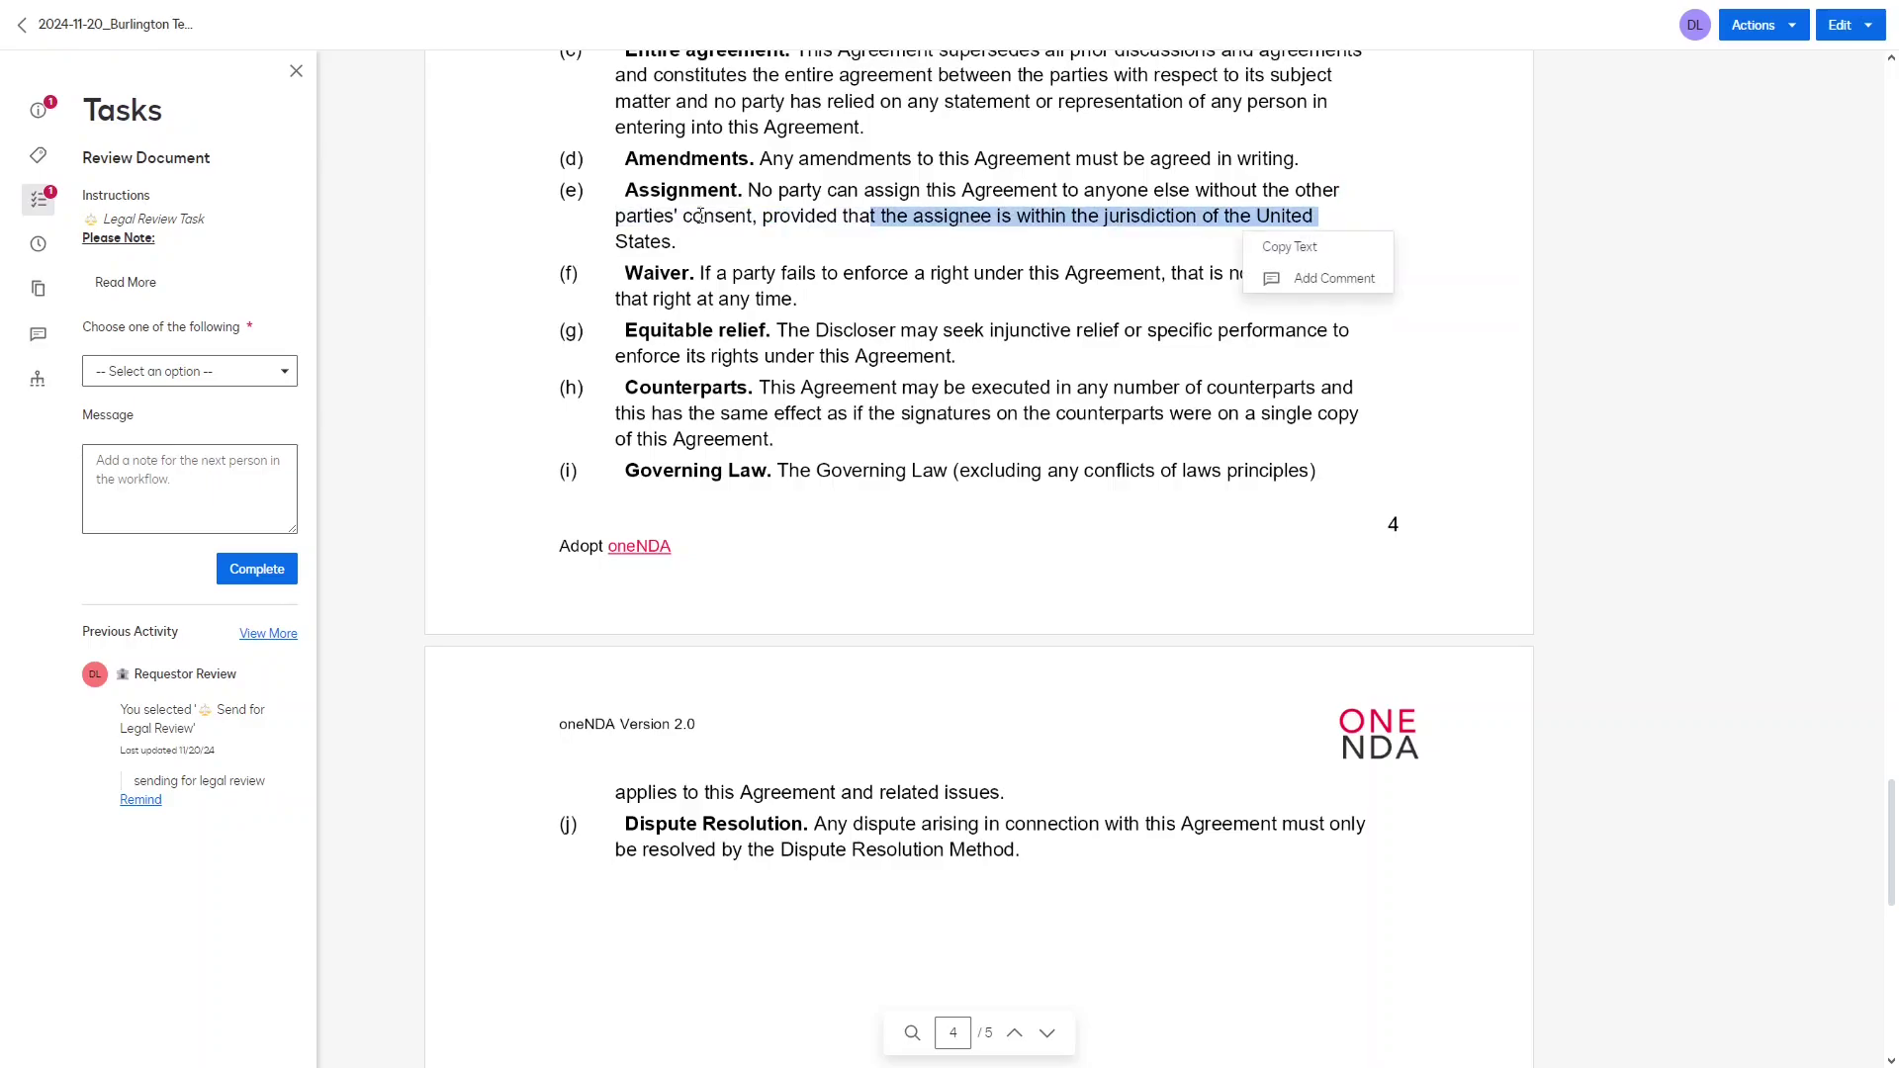
click(721, 240)
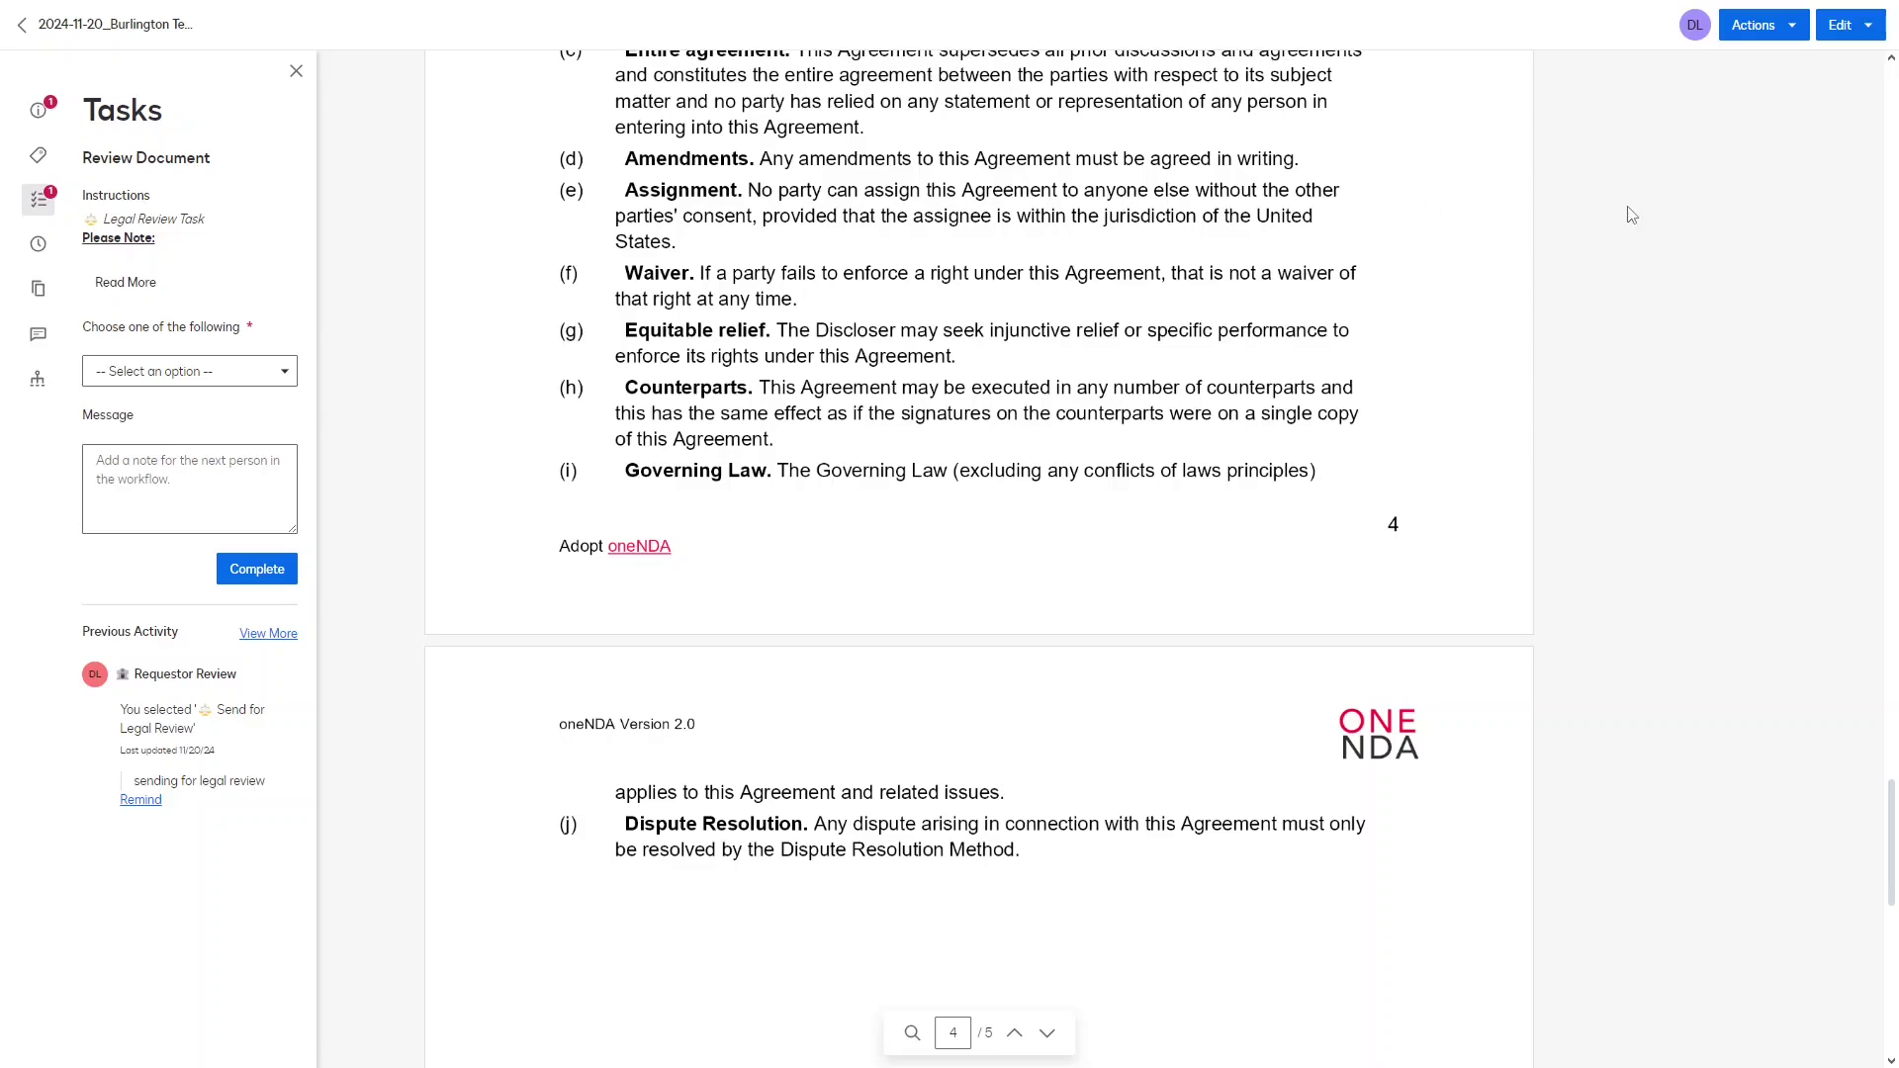
Step: Download the updated NDA file, open it in Word with editing enabled and launch Docusign AI-Assisted Review
click(1786, 27)
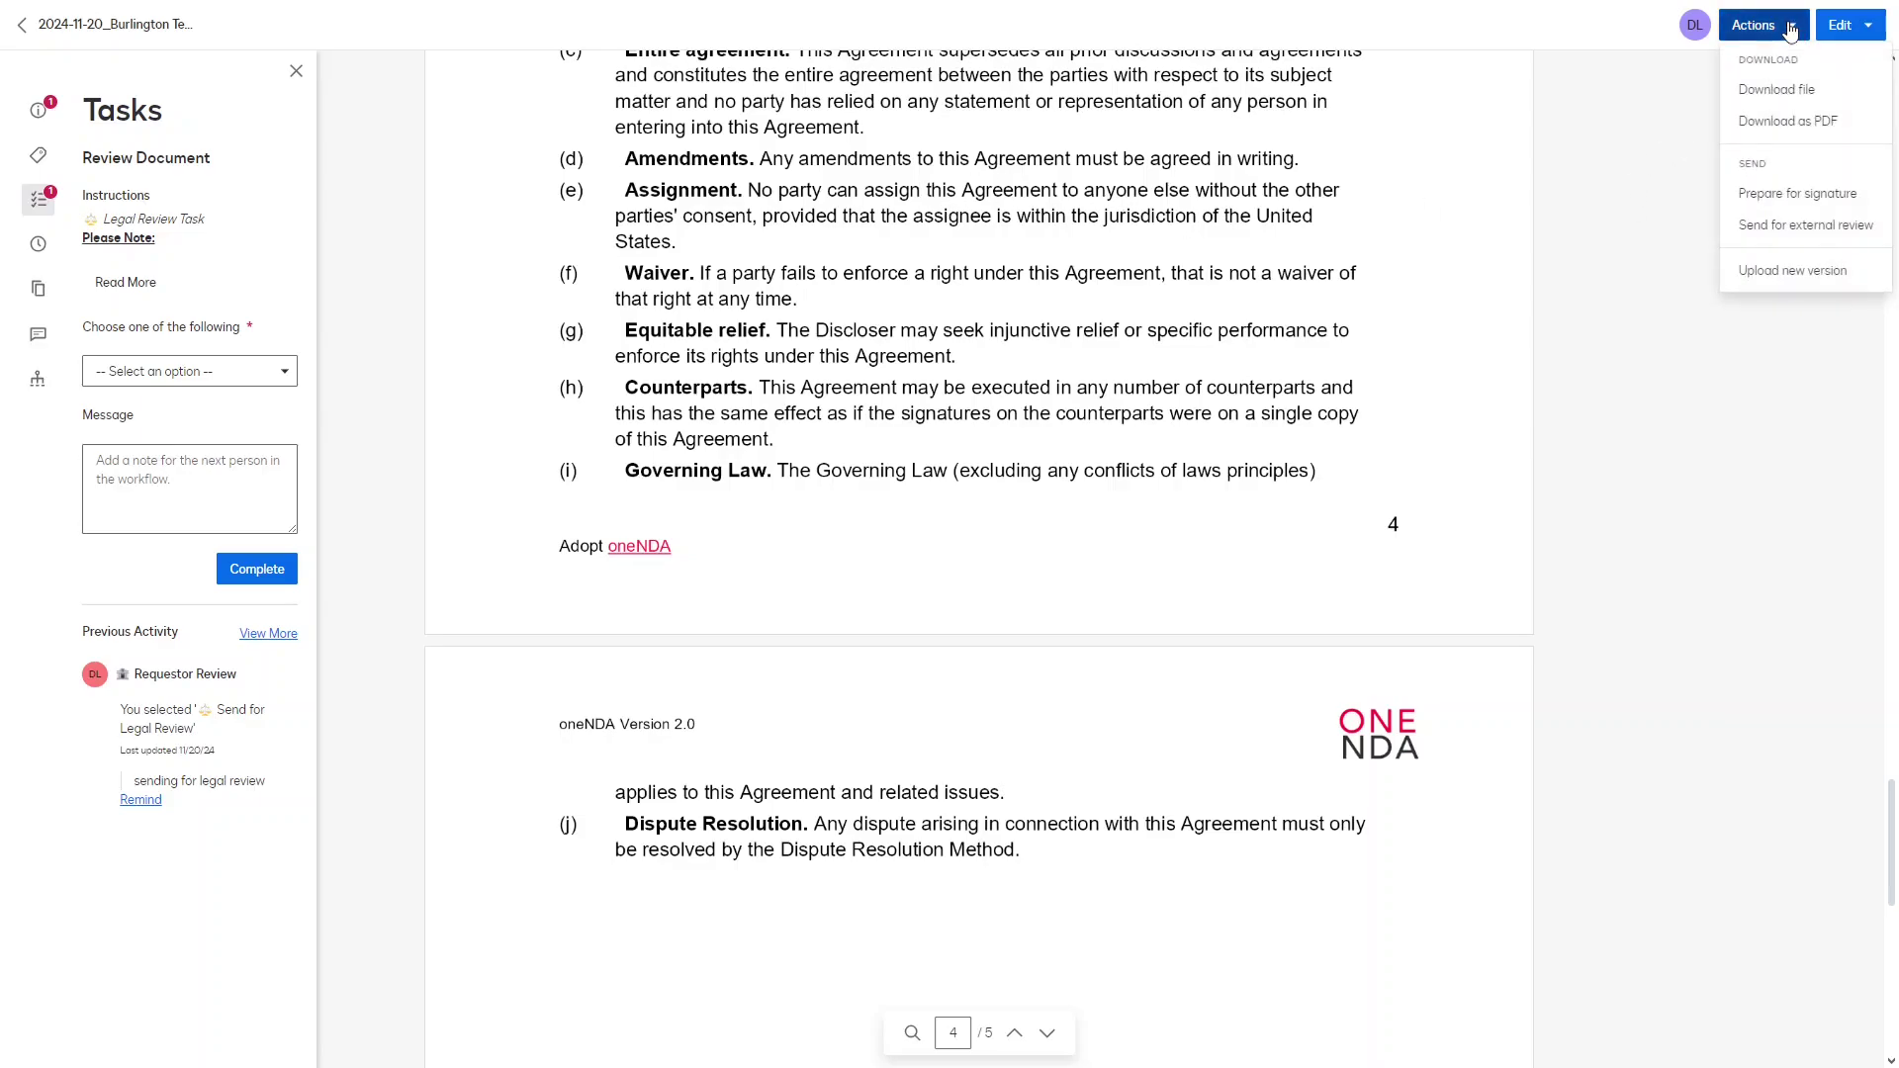
click(1777, 91)
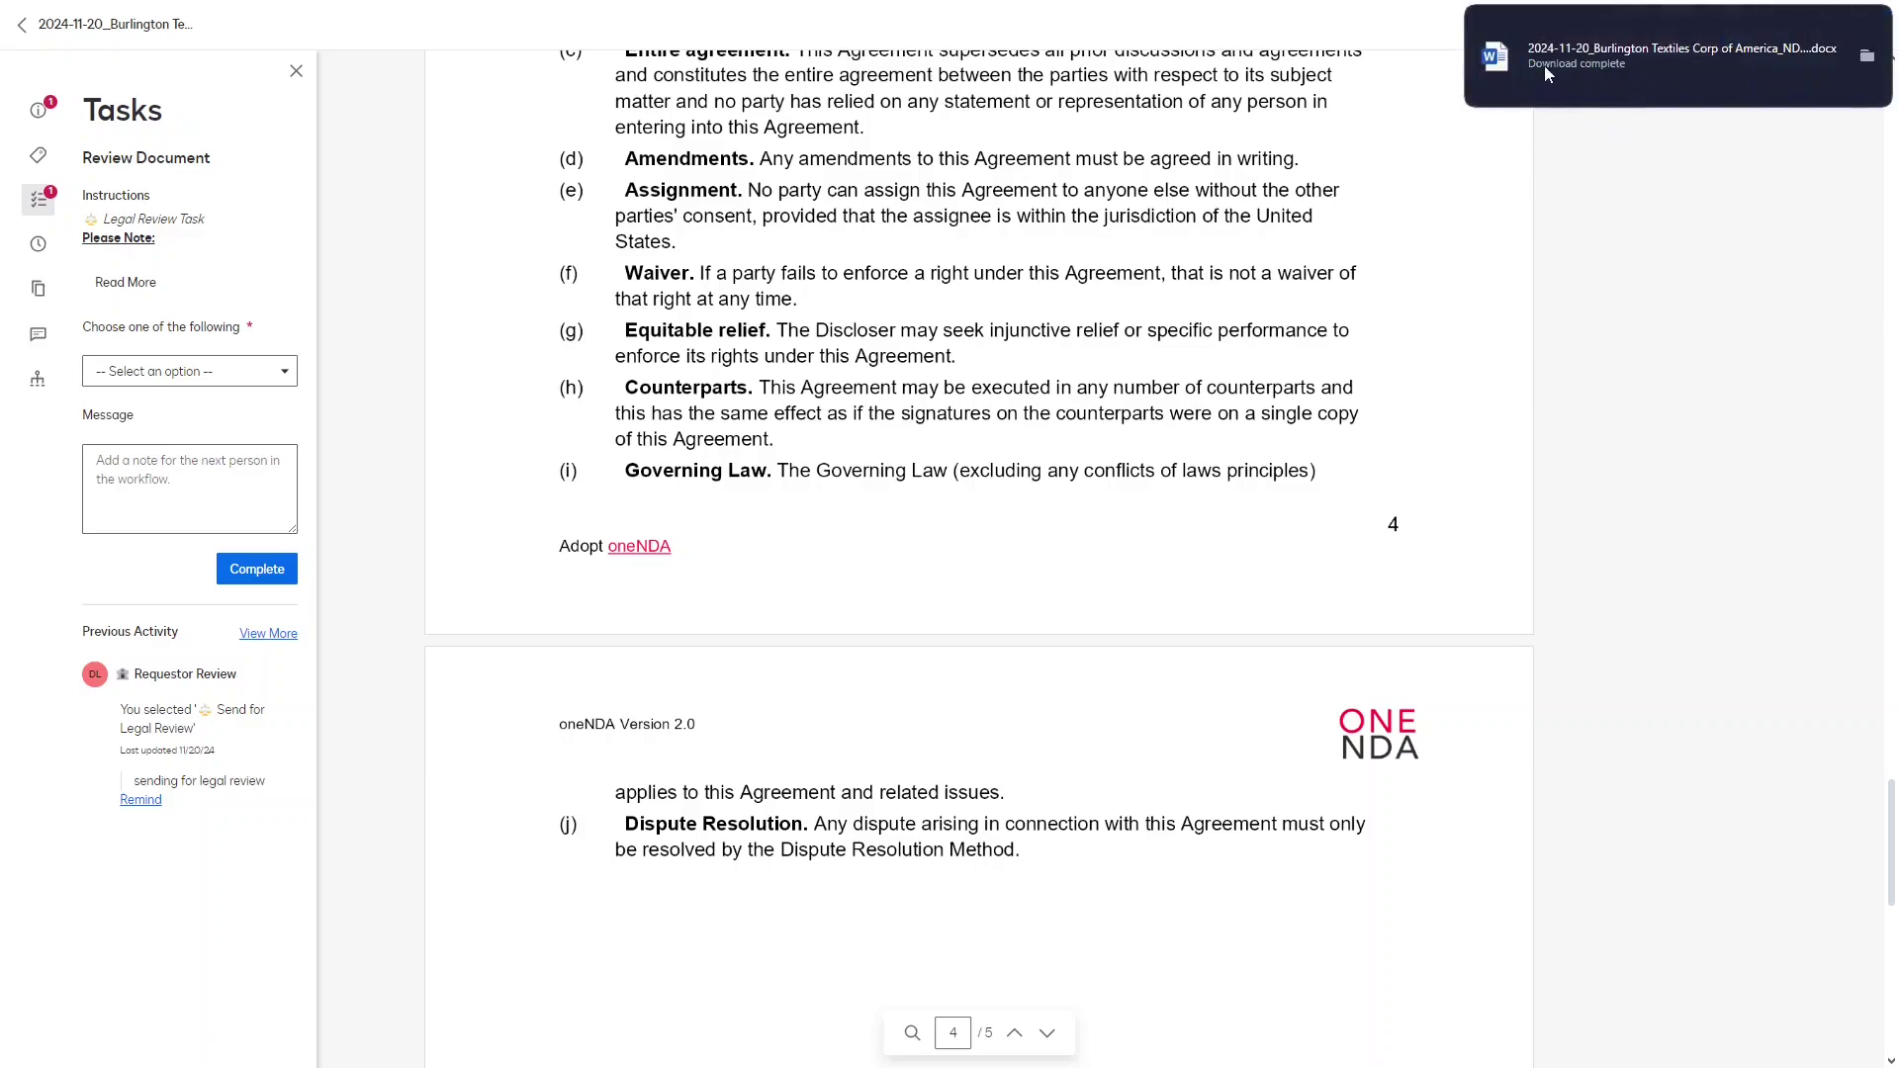
click(1559, 52)
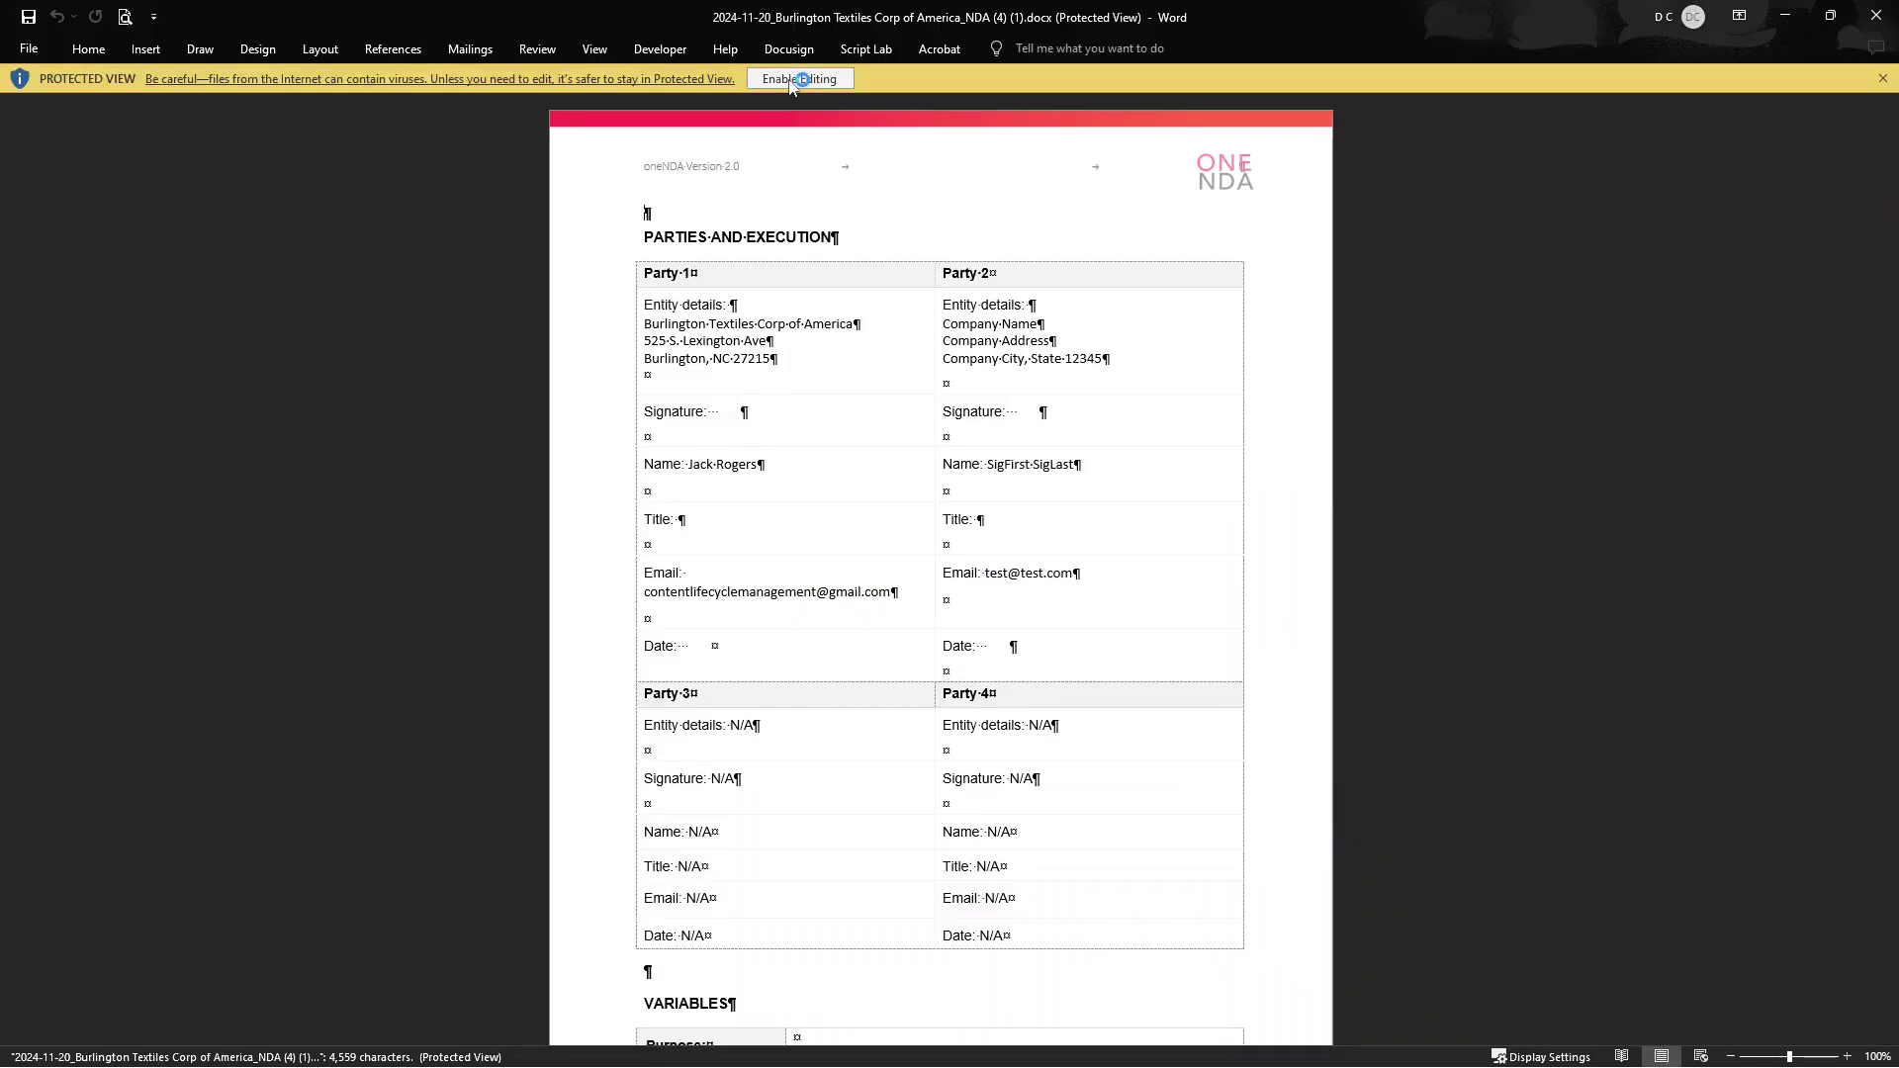
click(792, 81)
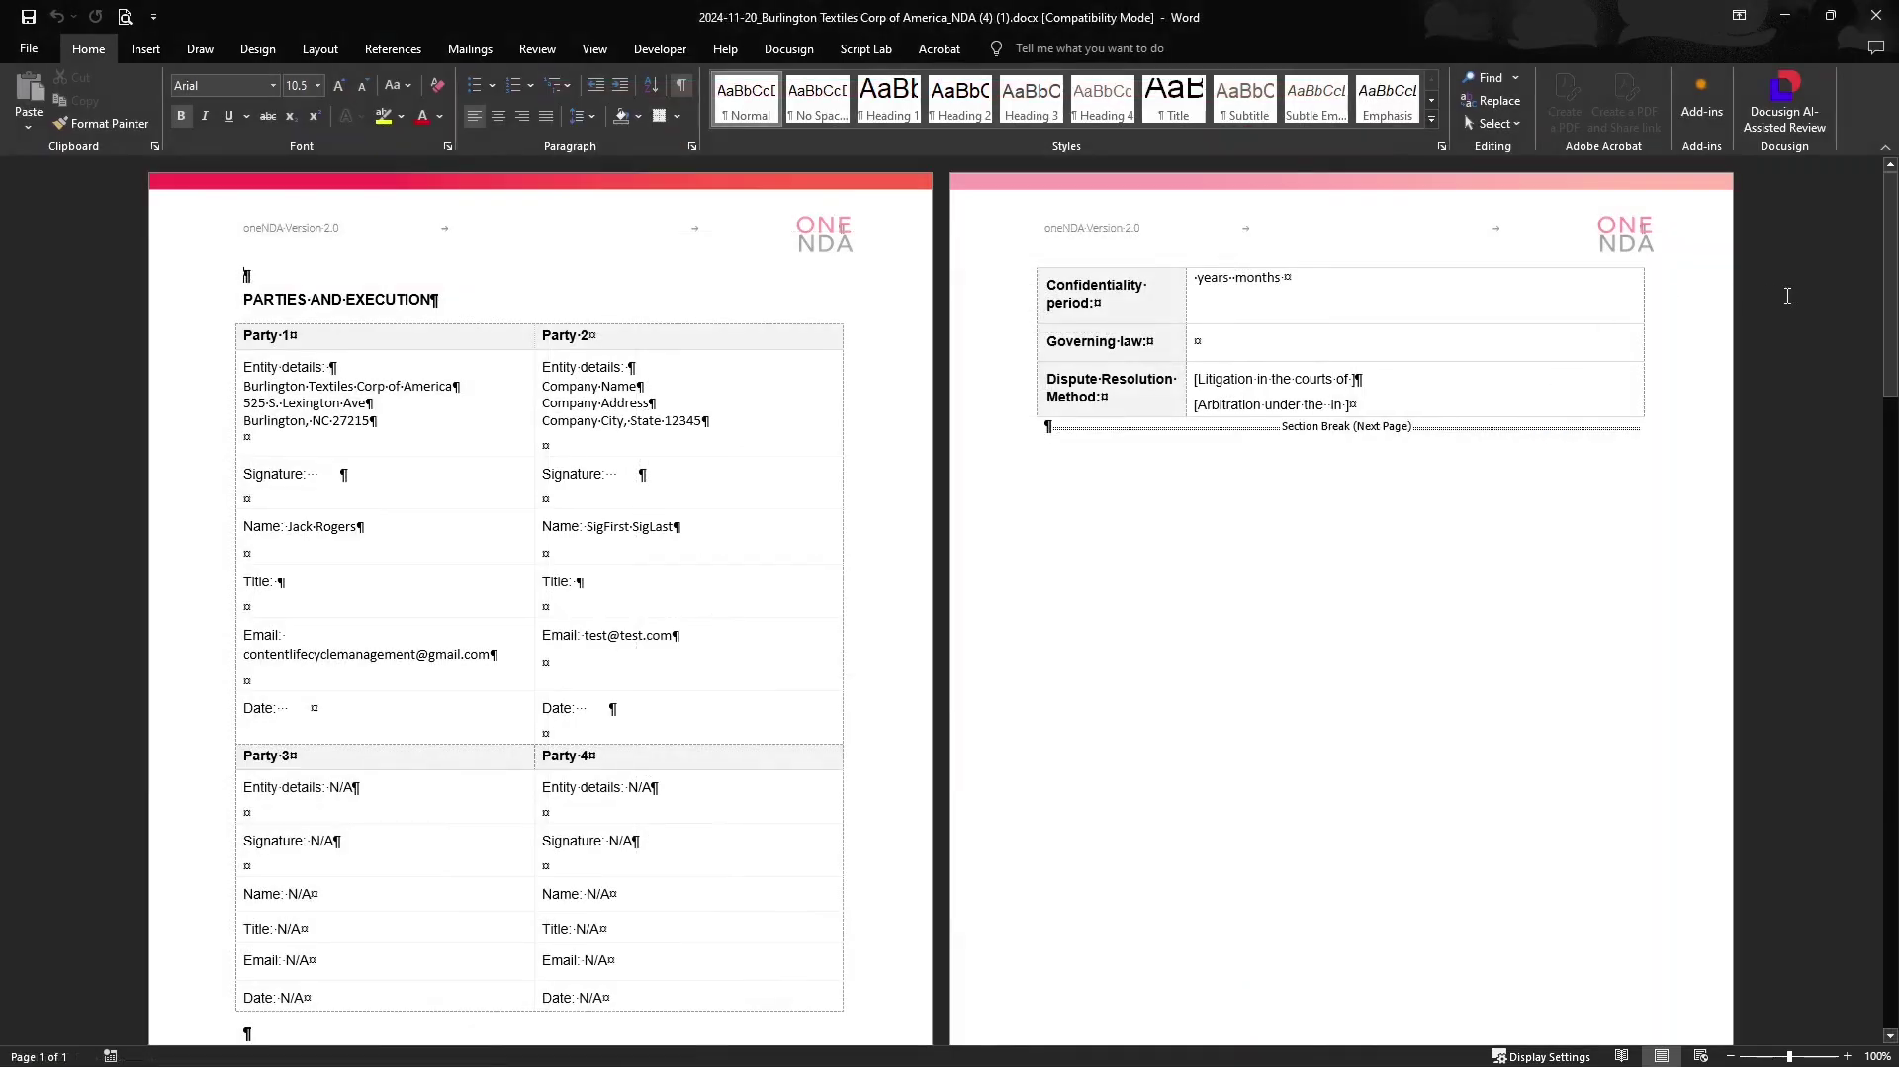
click(1789, 103)
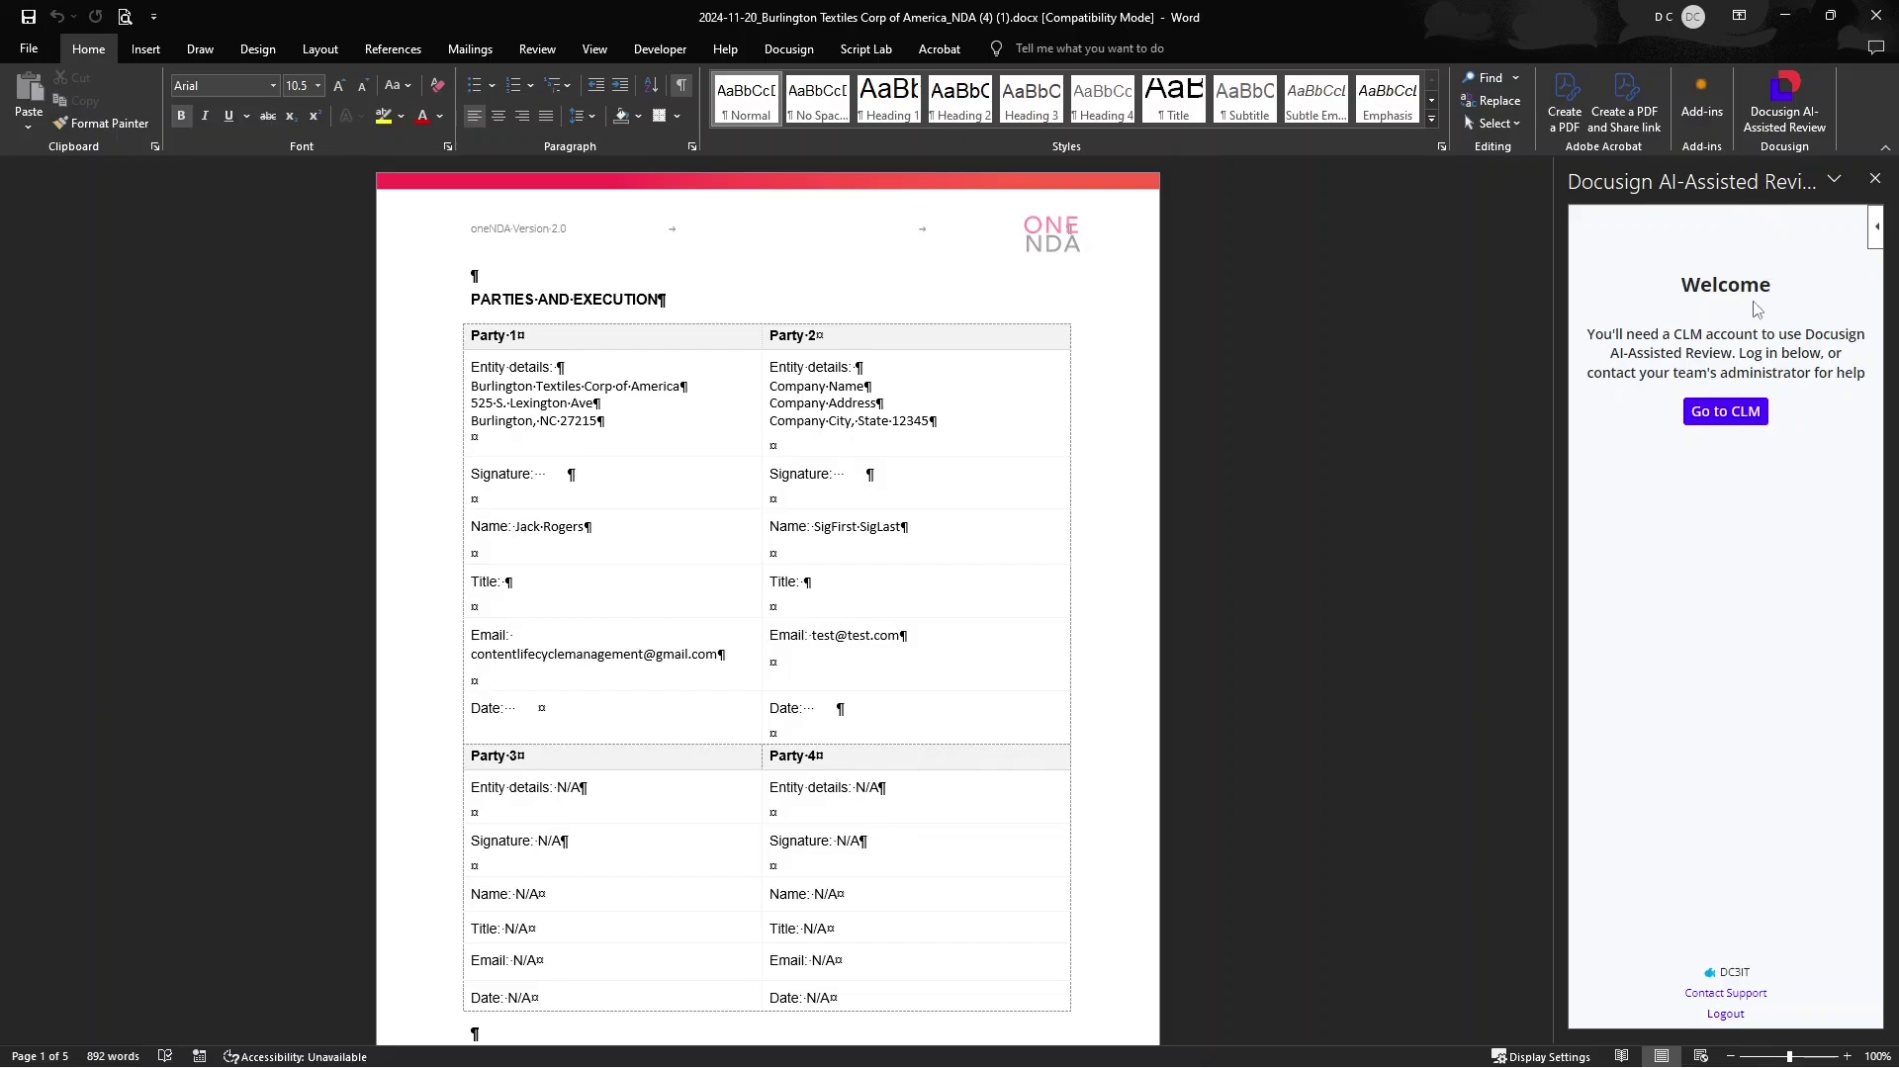
Step: Close the Word document without saving and reload the NDA in Docusign CLM, viewed from its first page
click(1876, 15)
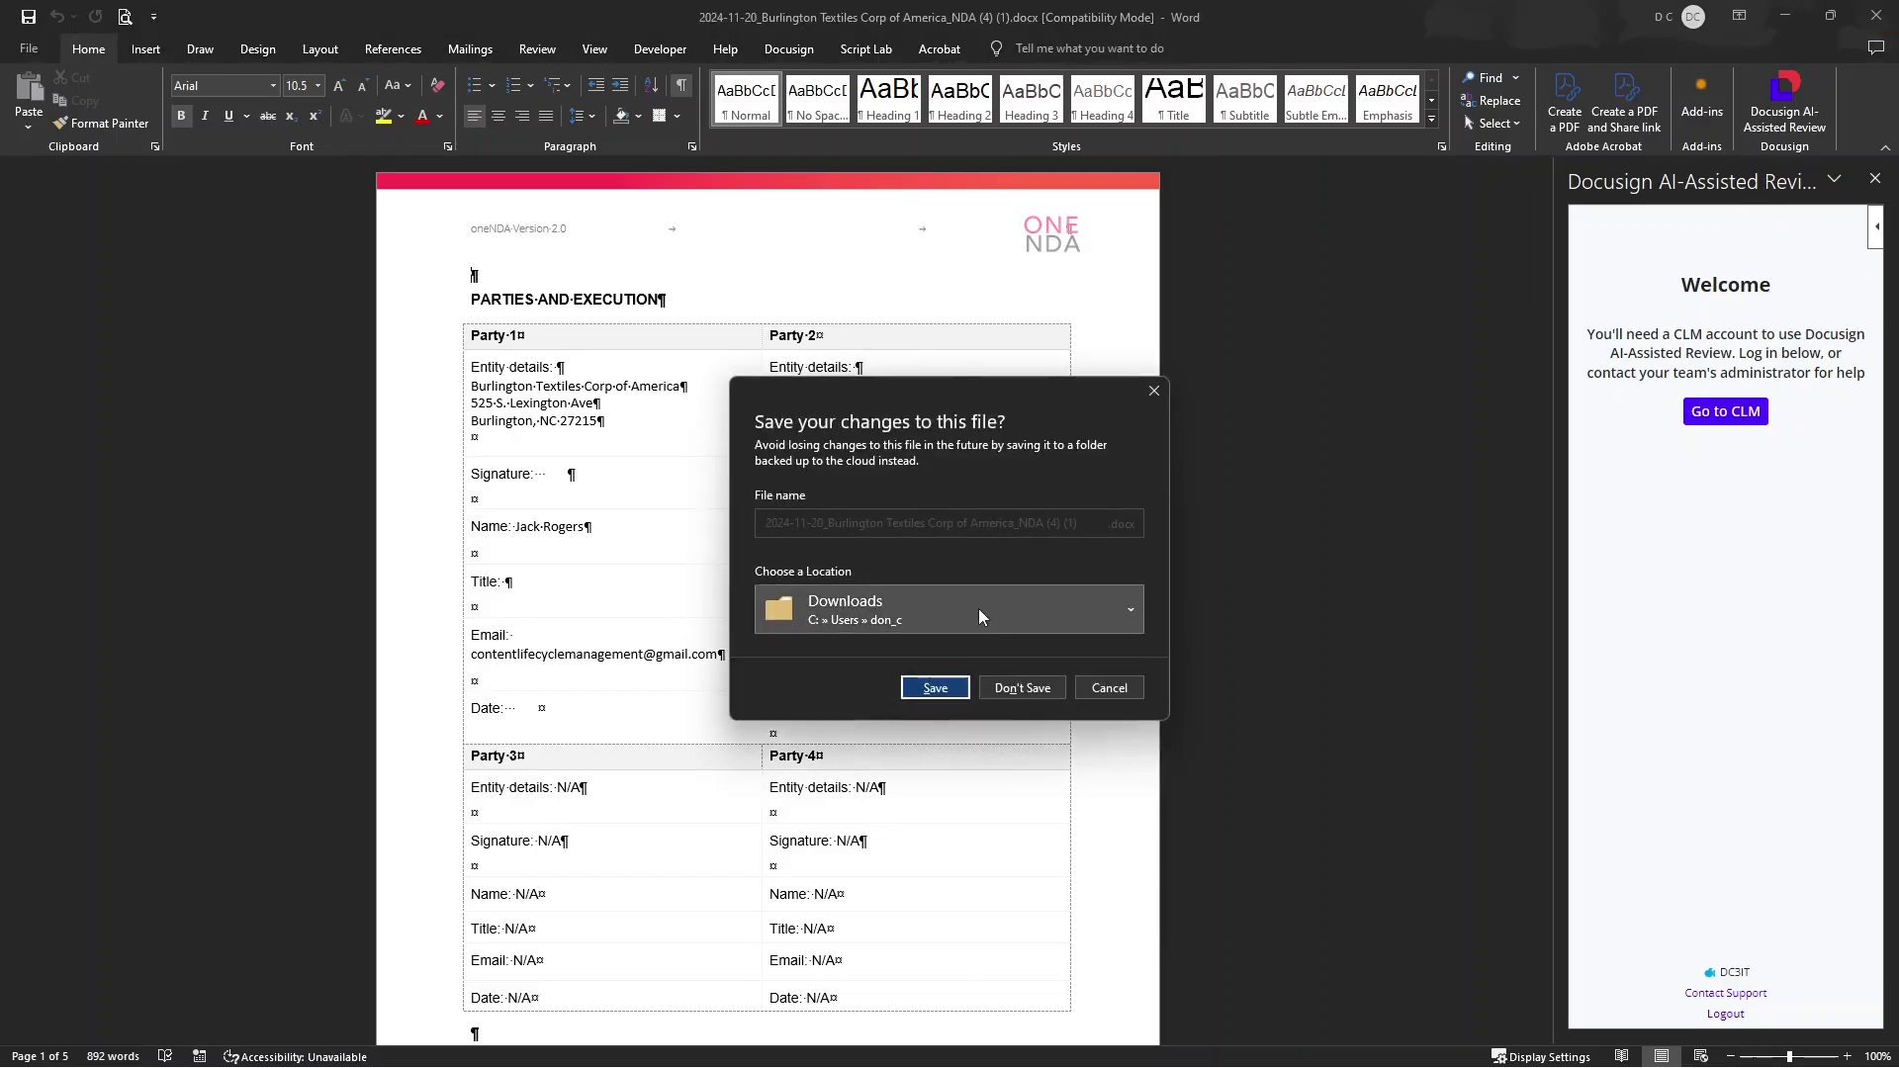
click(1022, 687)
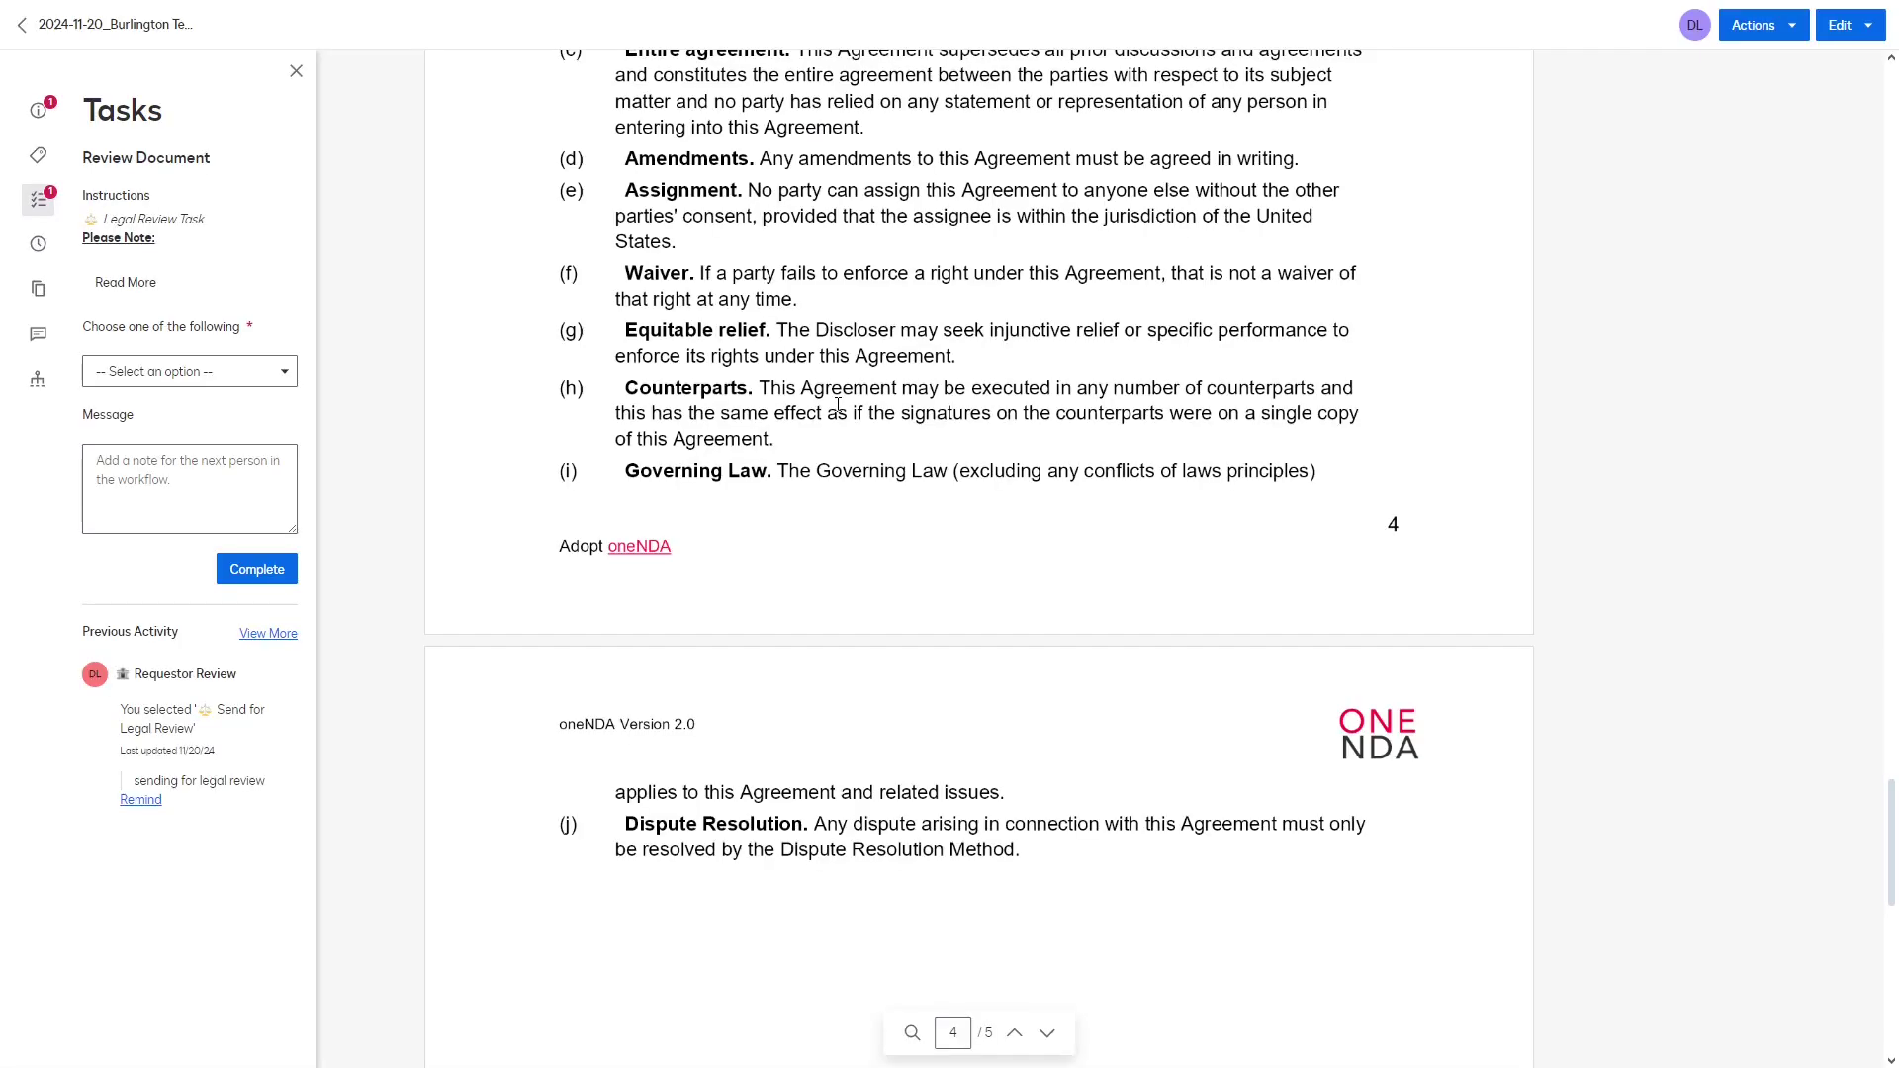
scroll(805, 259, up, 15)
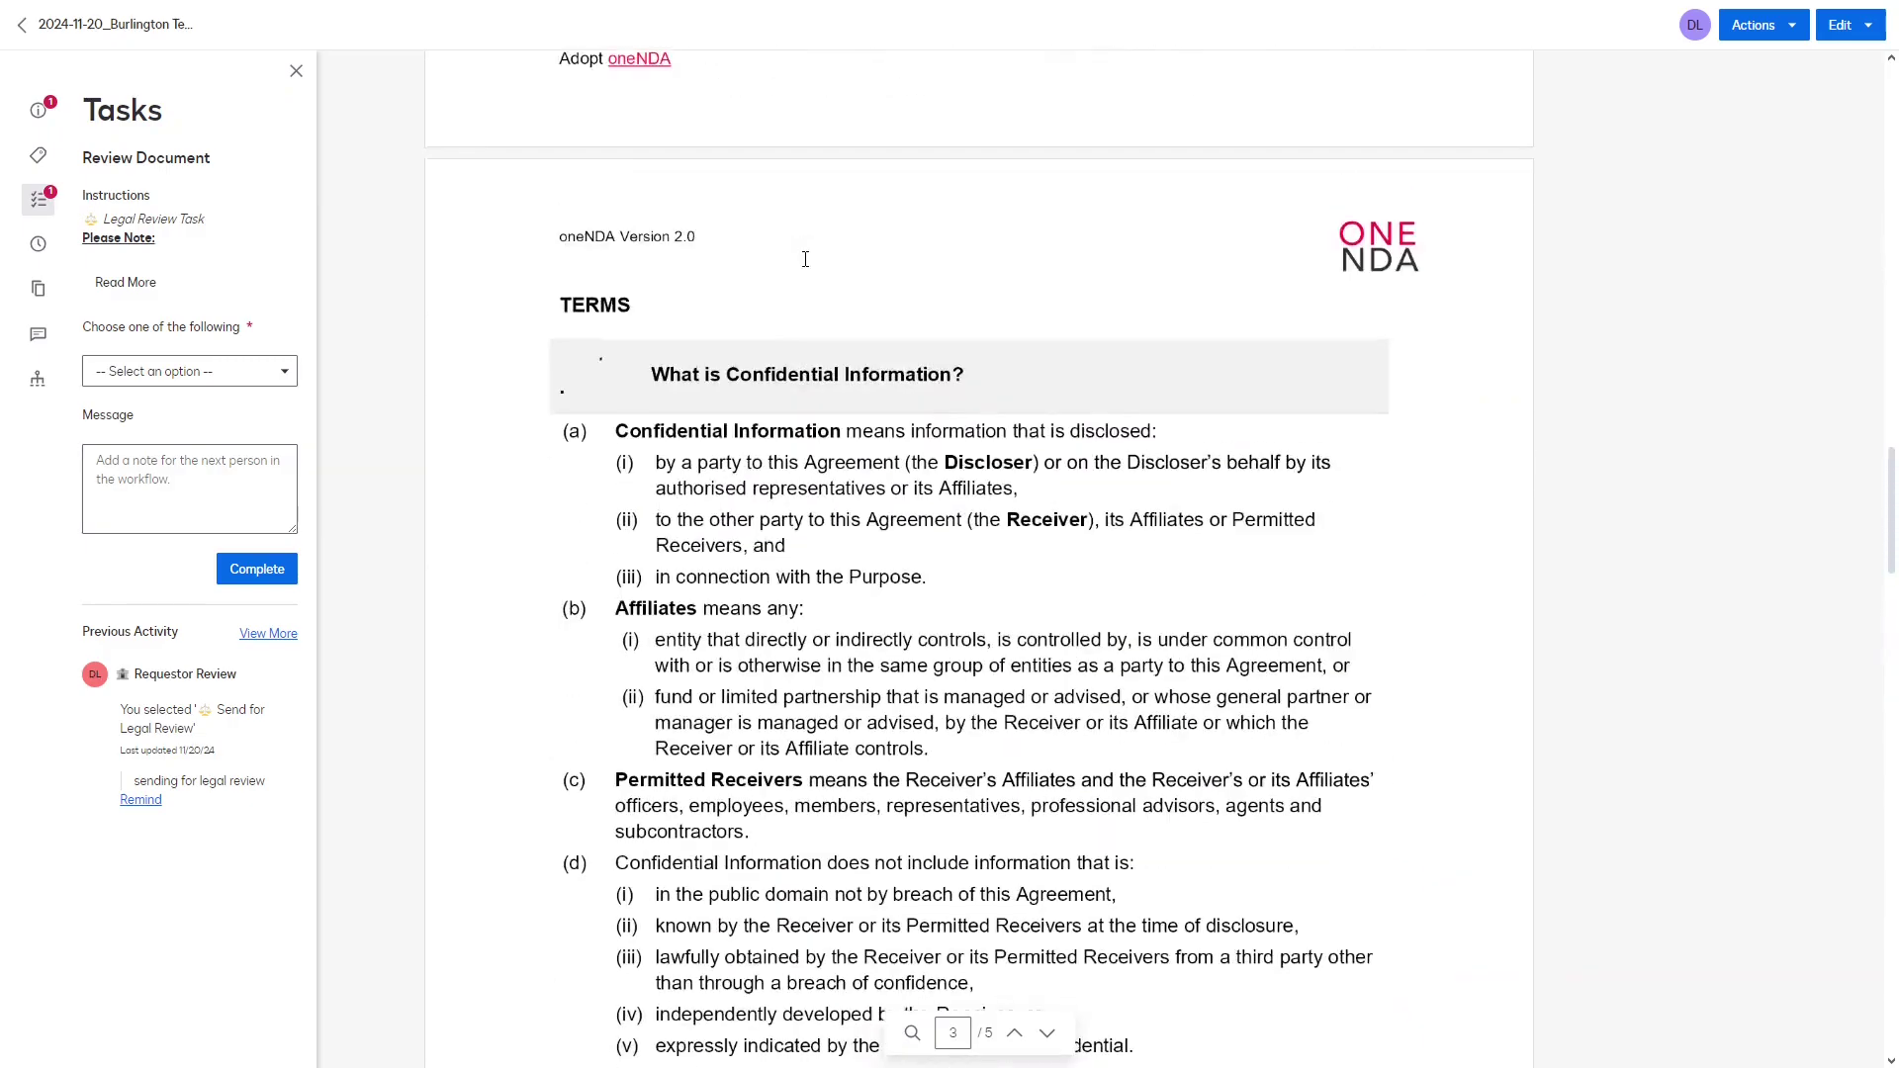
scroll(805, 259, up, 15)
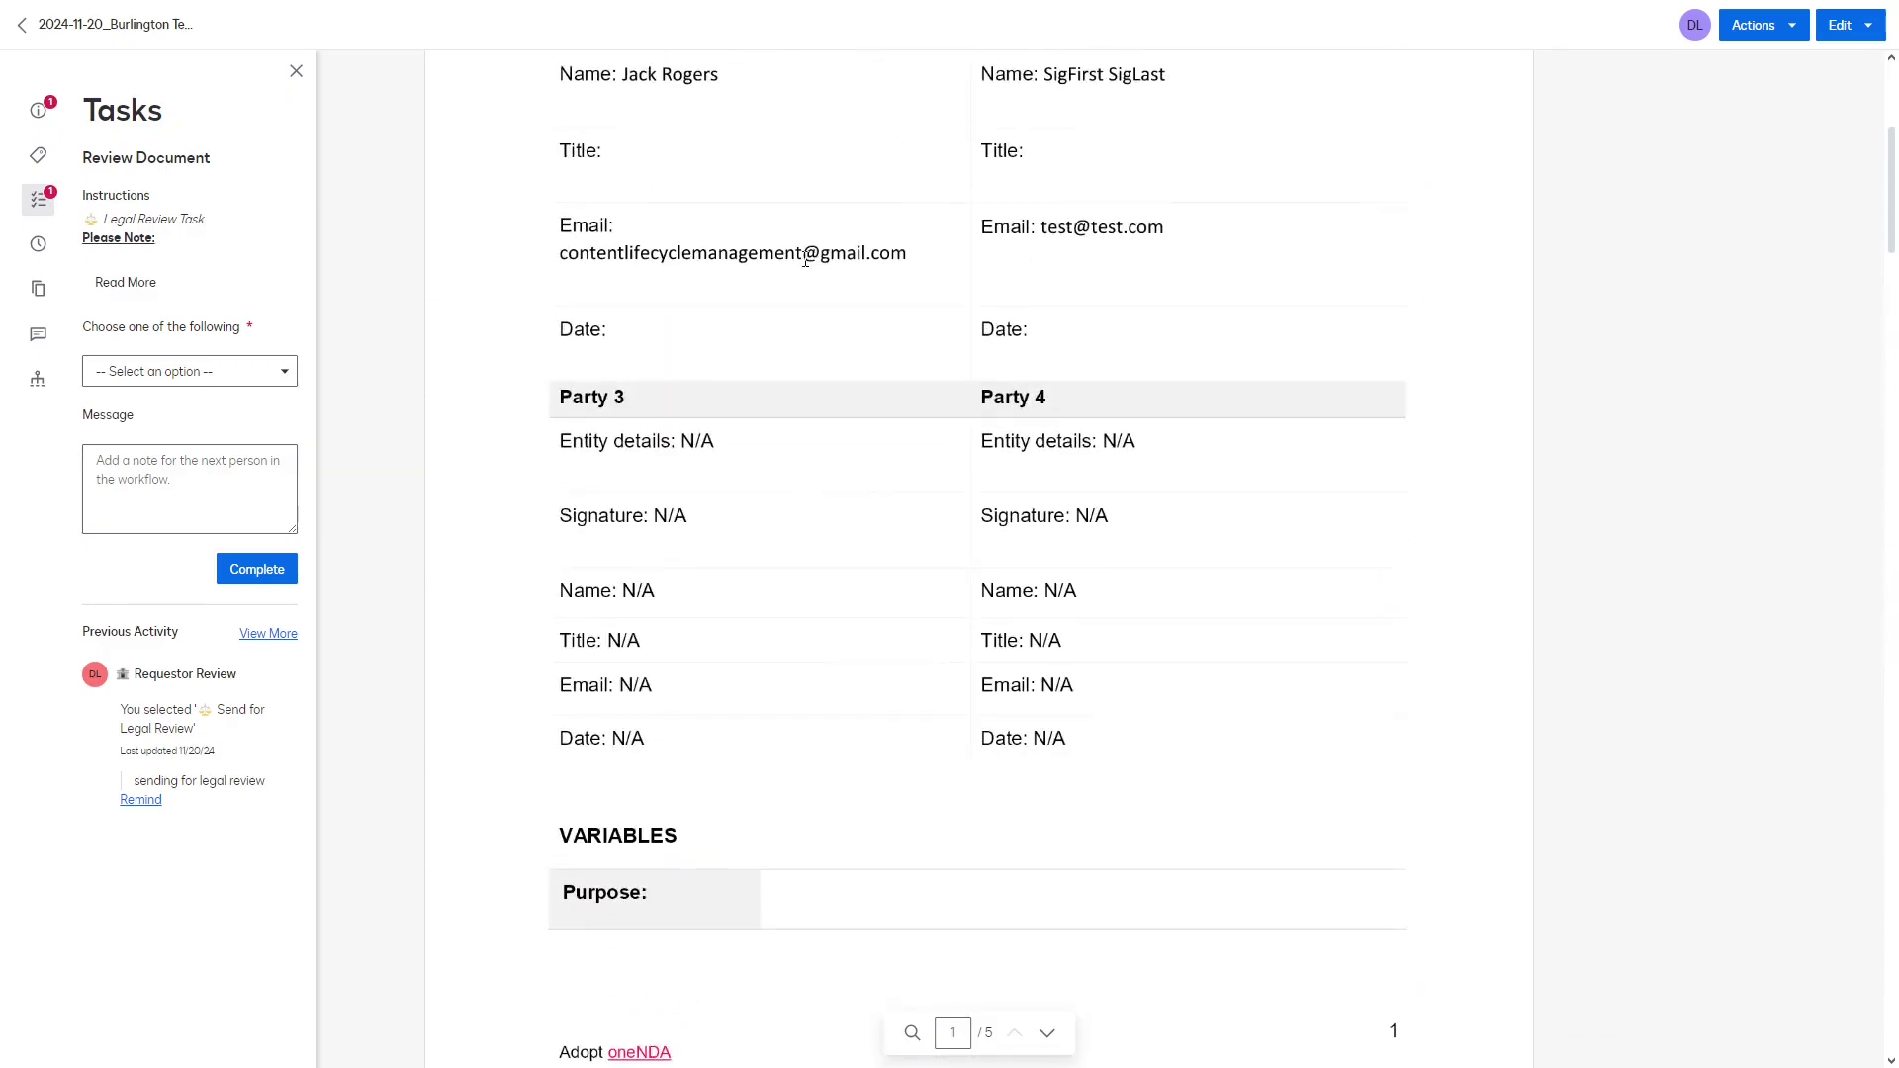
right_click(805, 260)
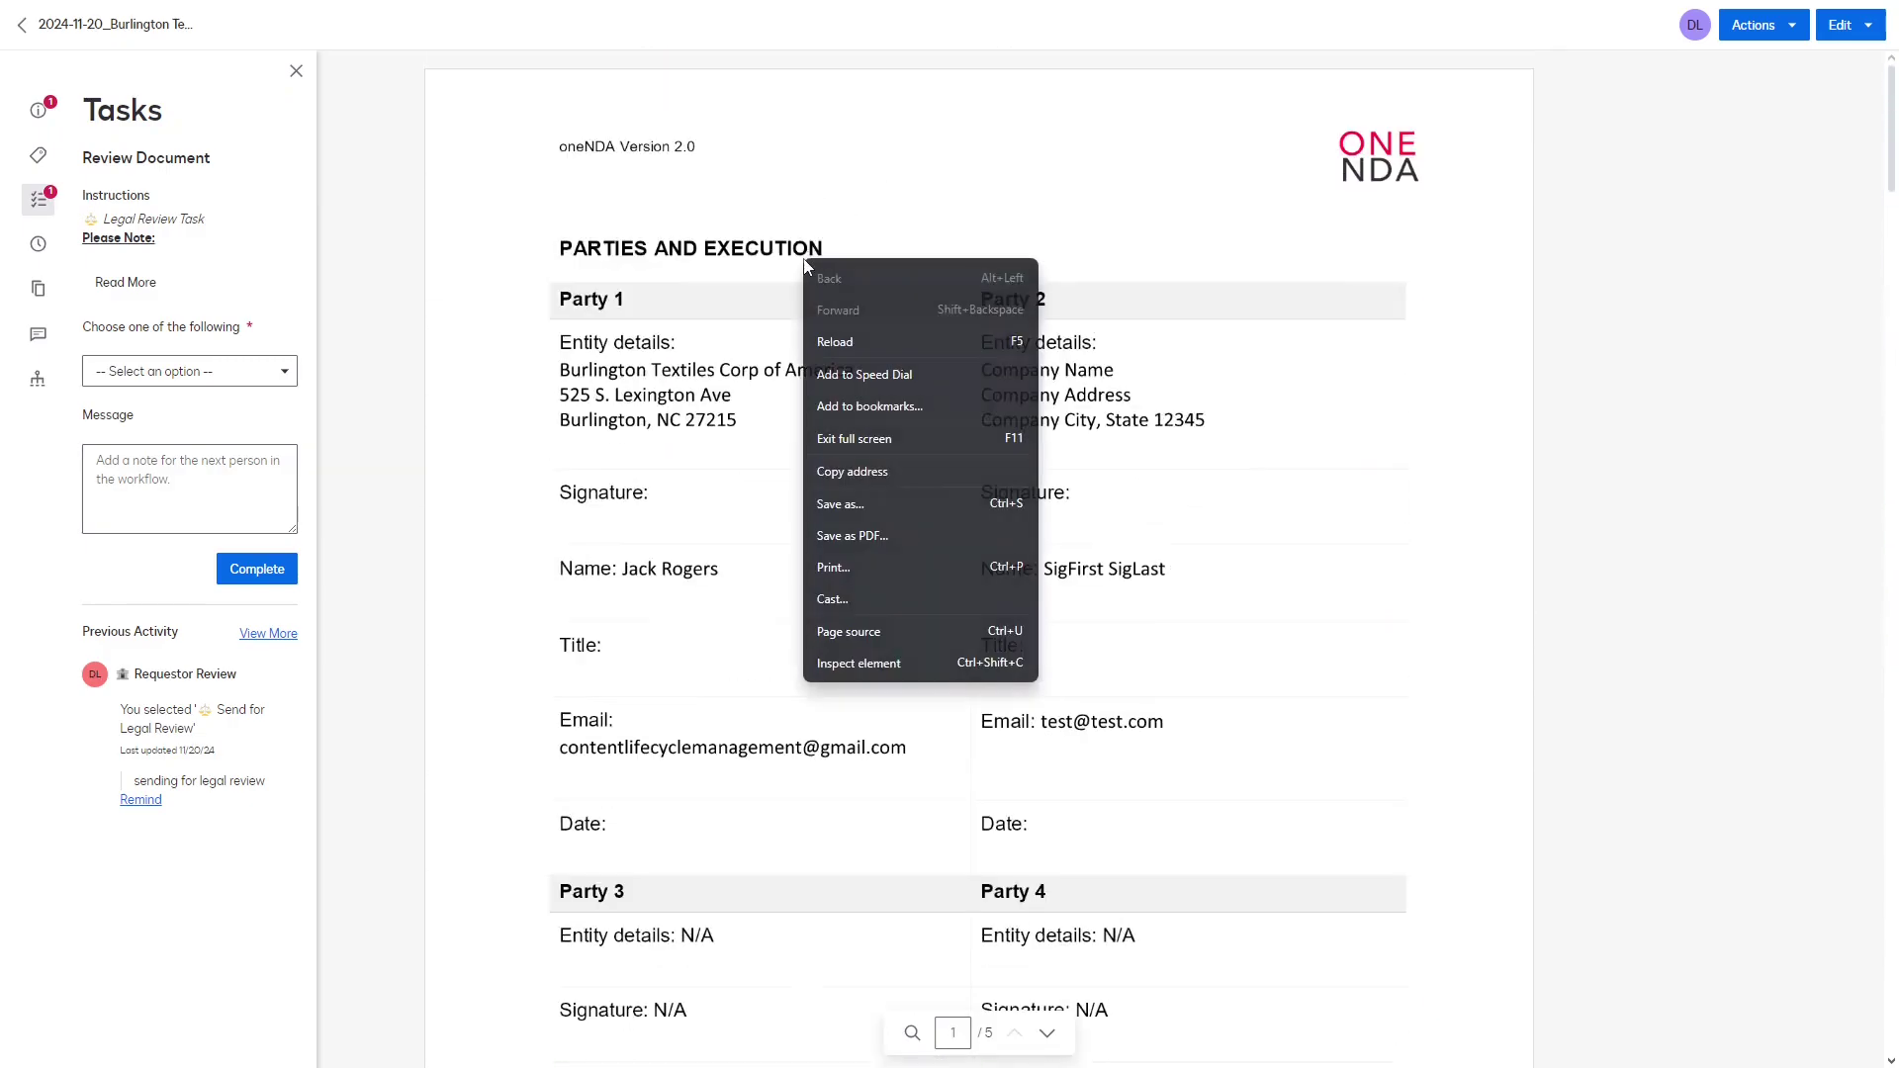
click(831, 343)
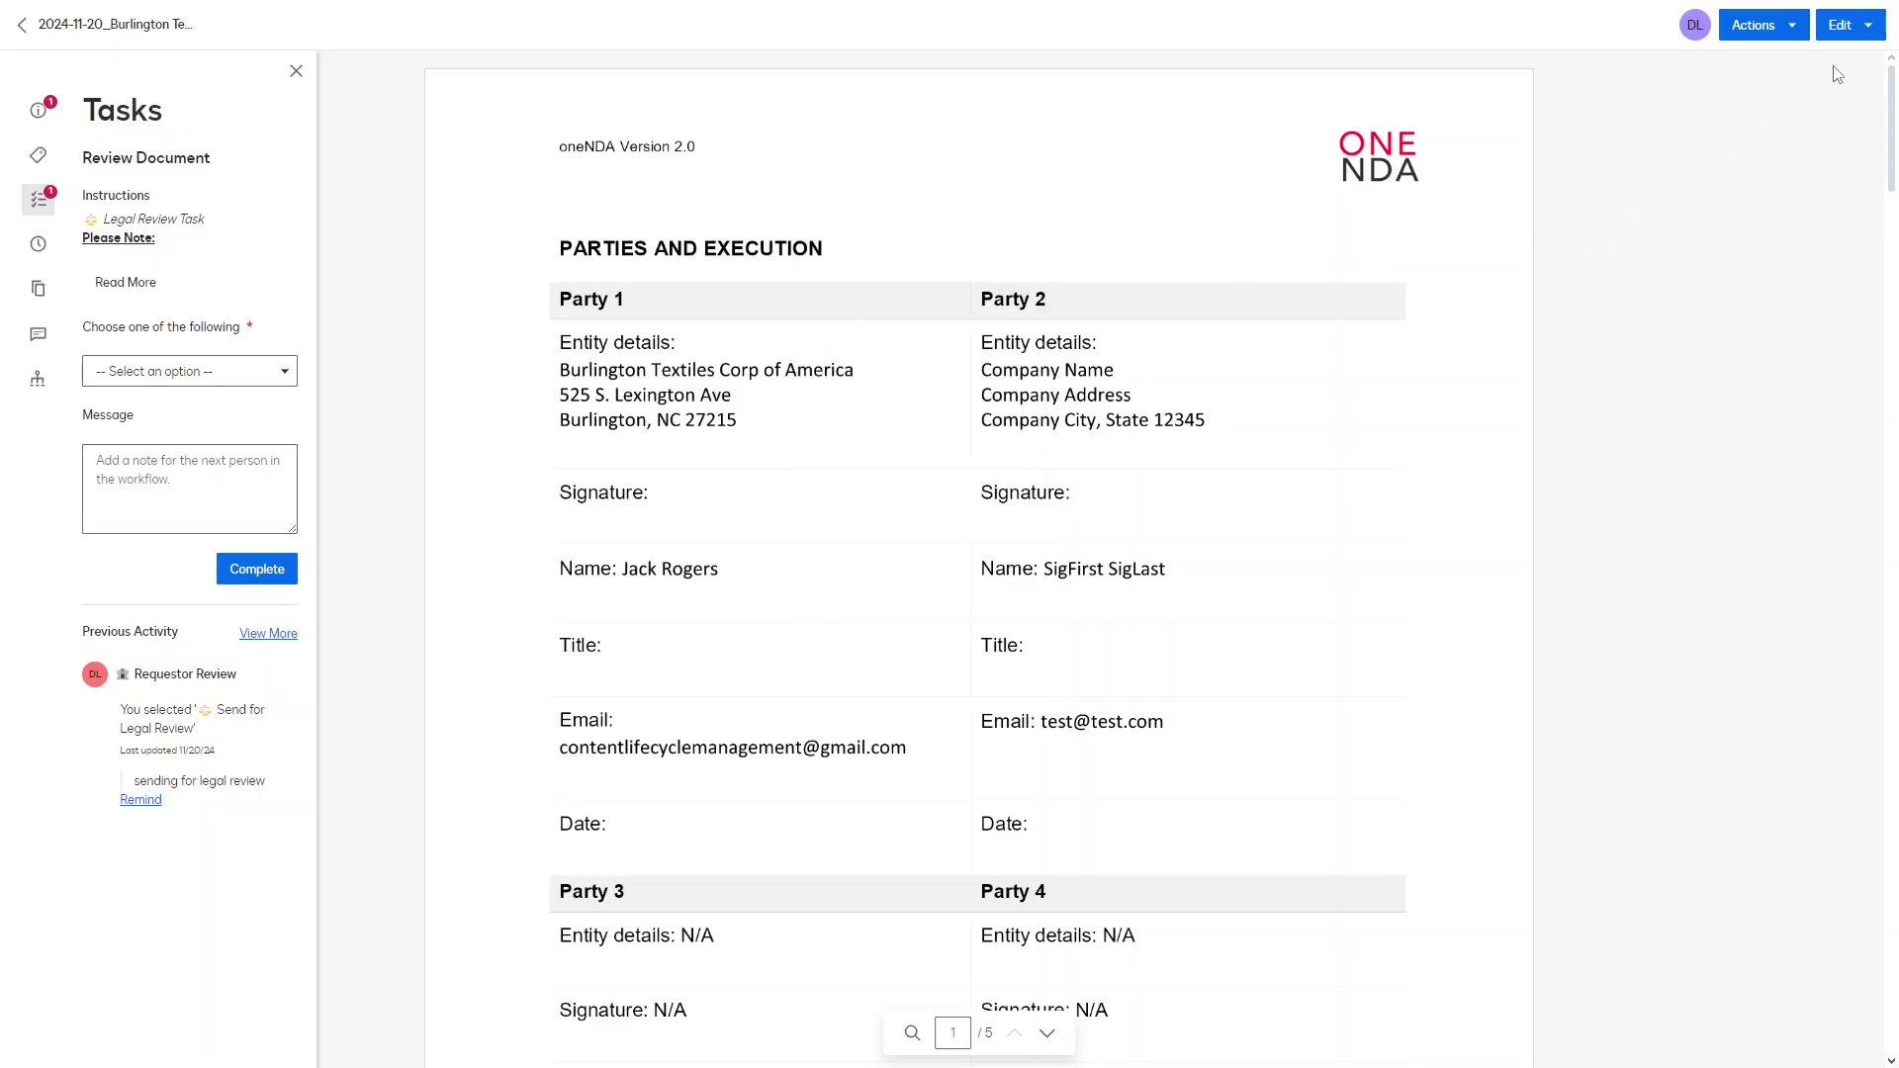
Step: Download the NDA file from CLM with AI-Assisted Review allowed, open it in Word and enable editing
click(1788, 30)
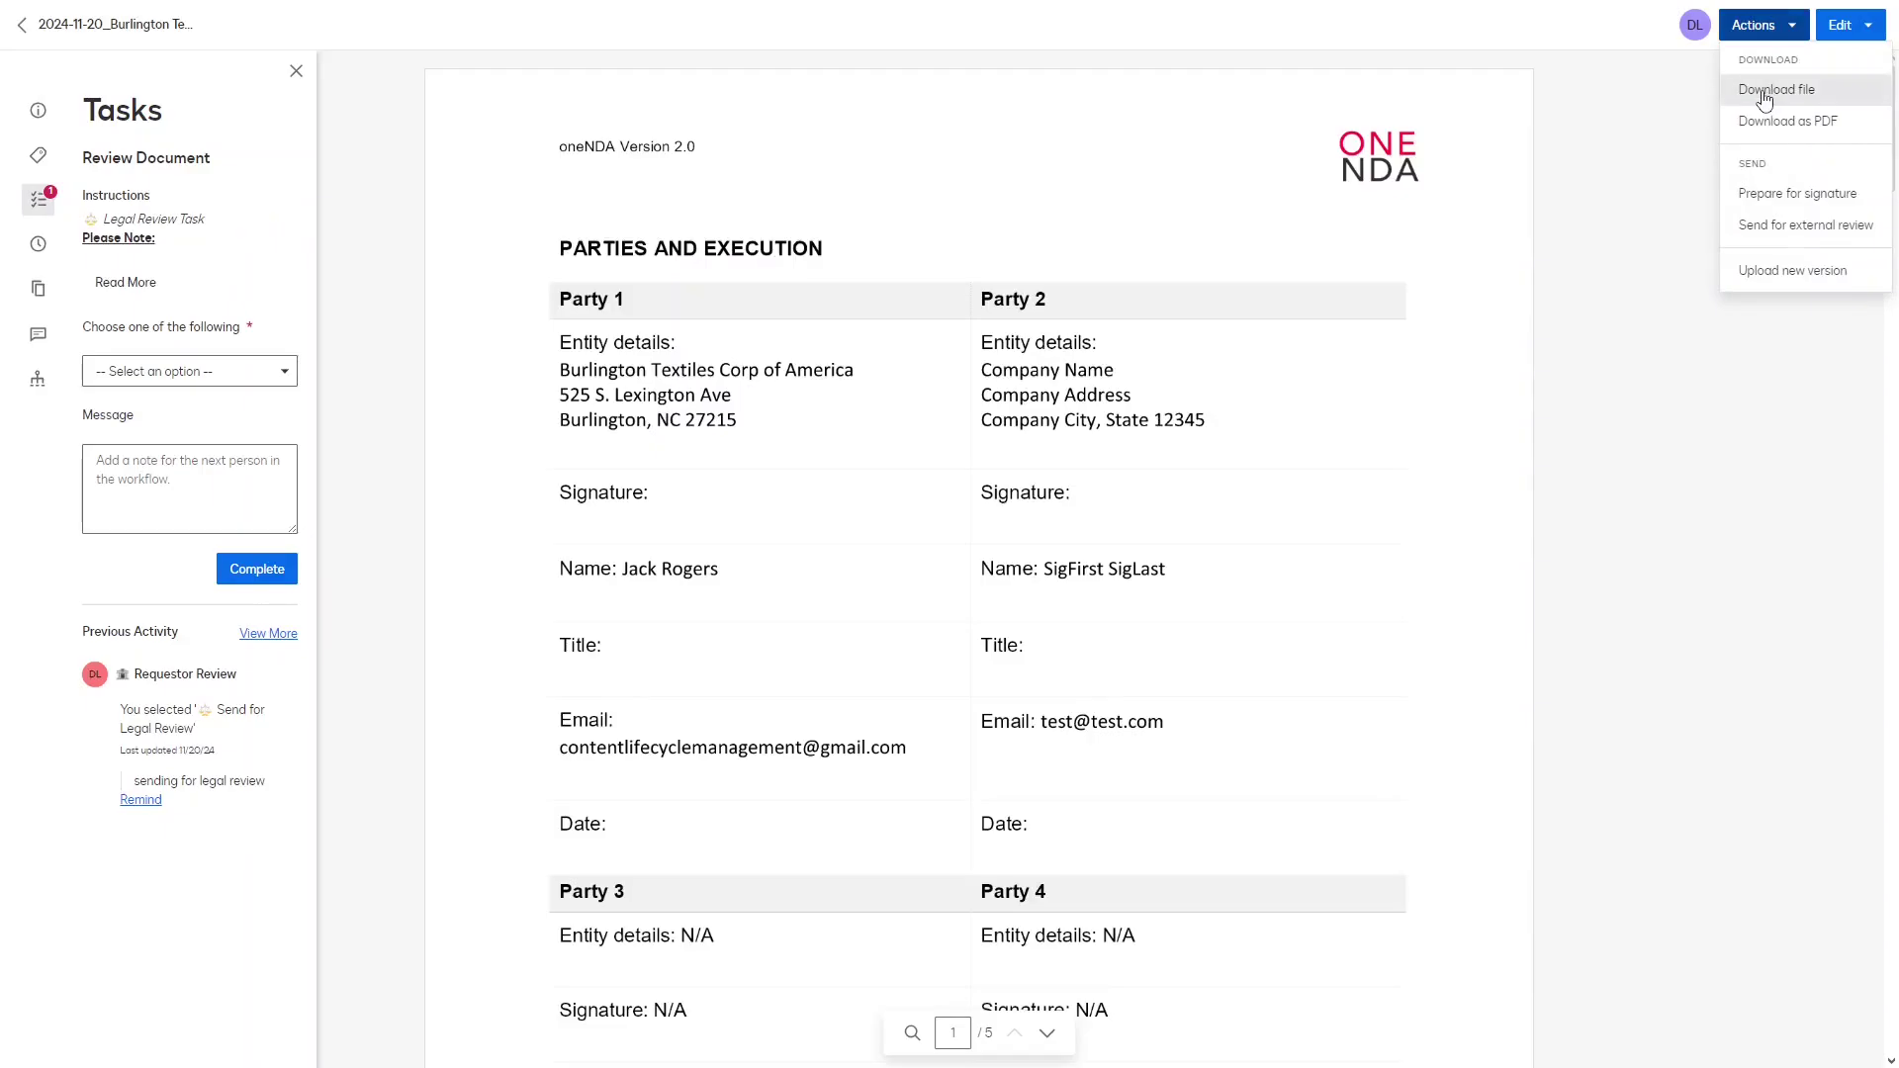
click(1759, 95)
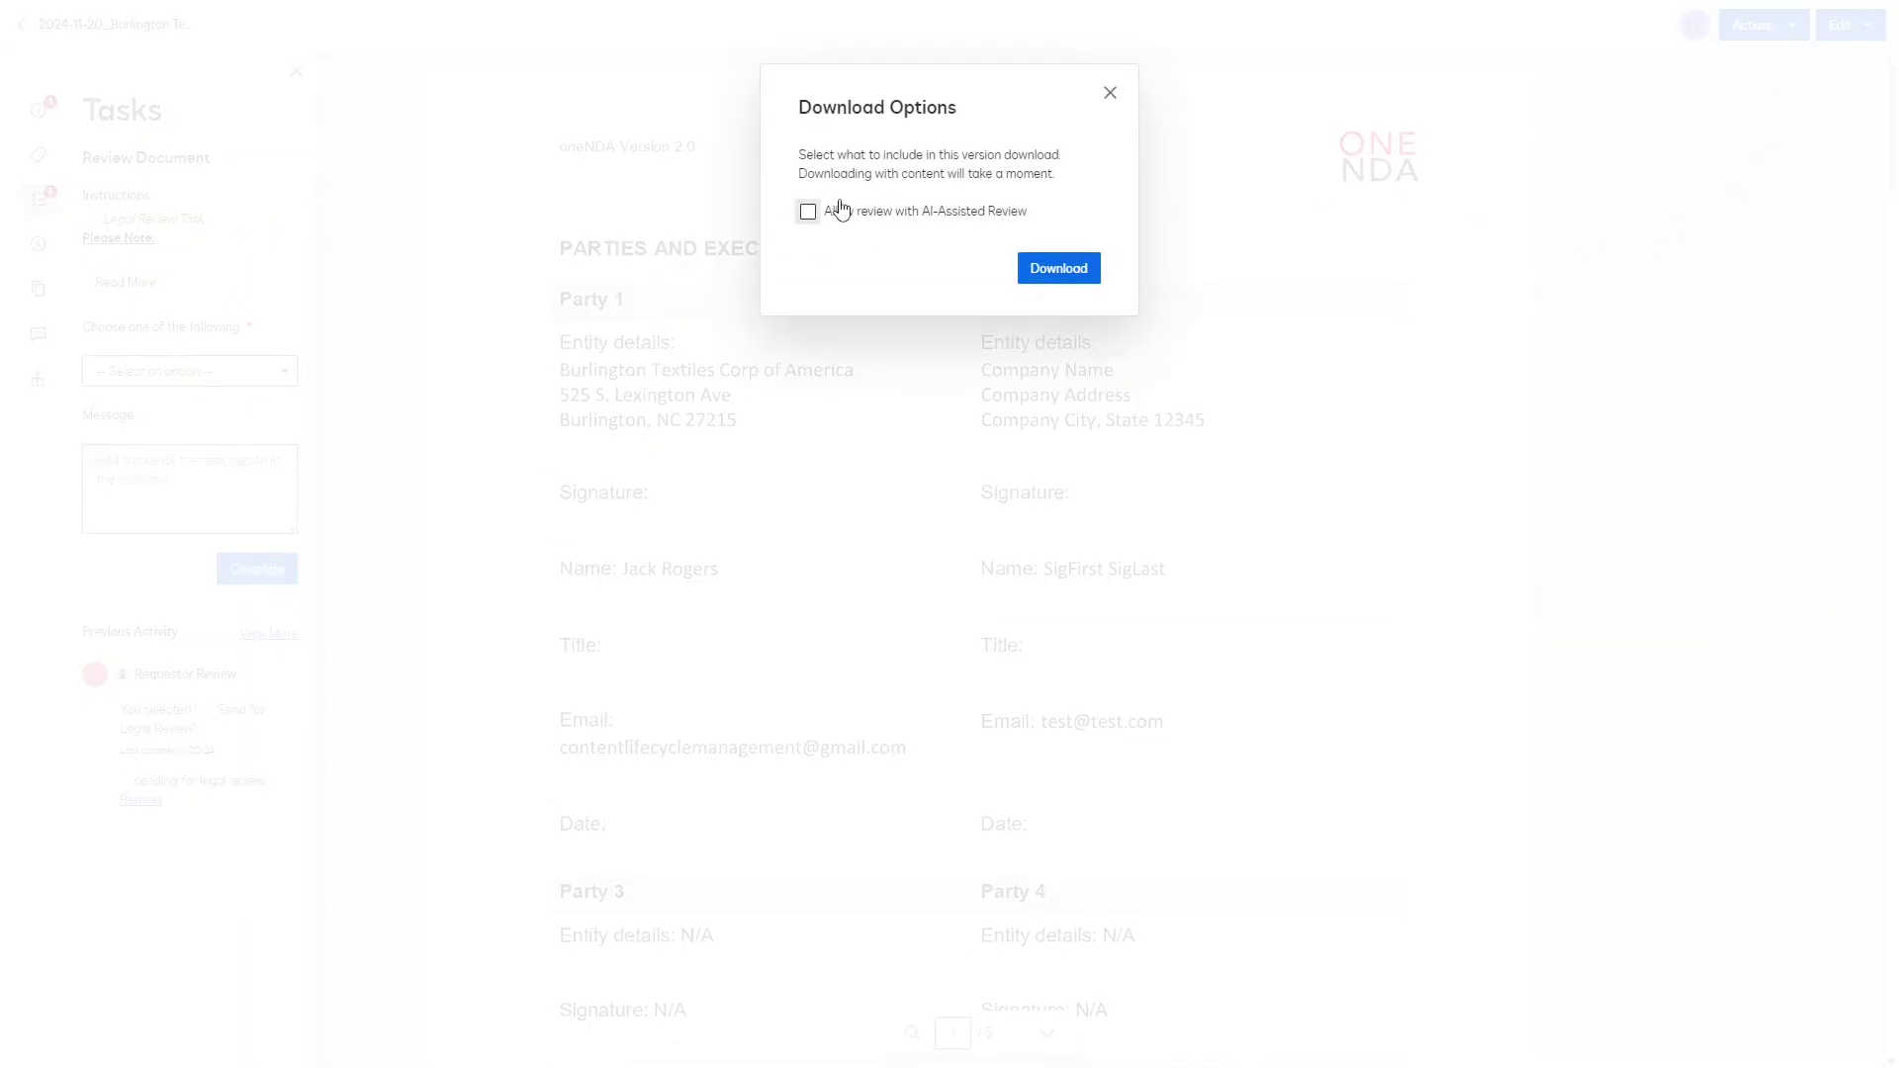
click(807, 214)
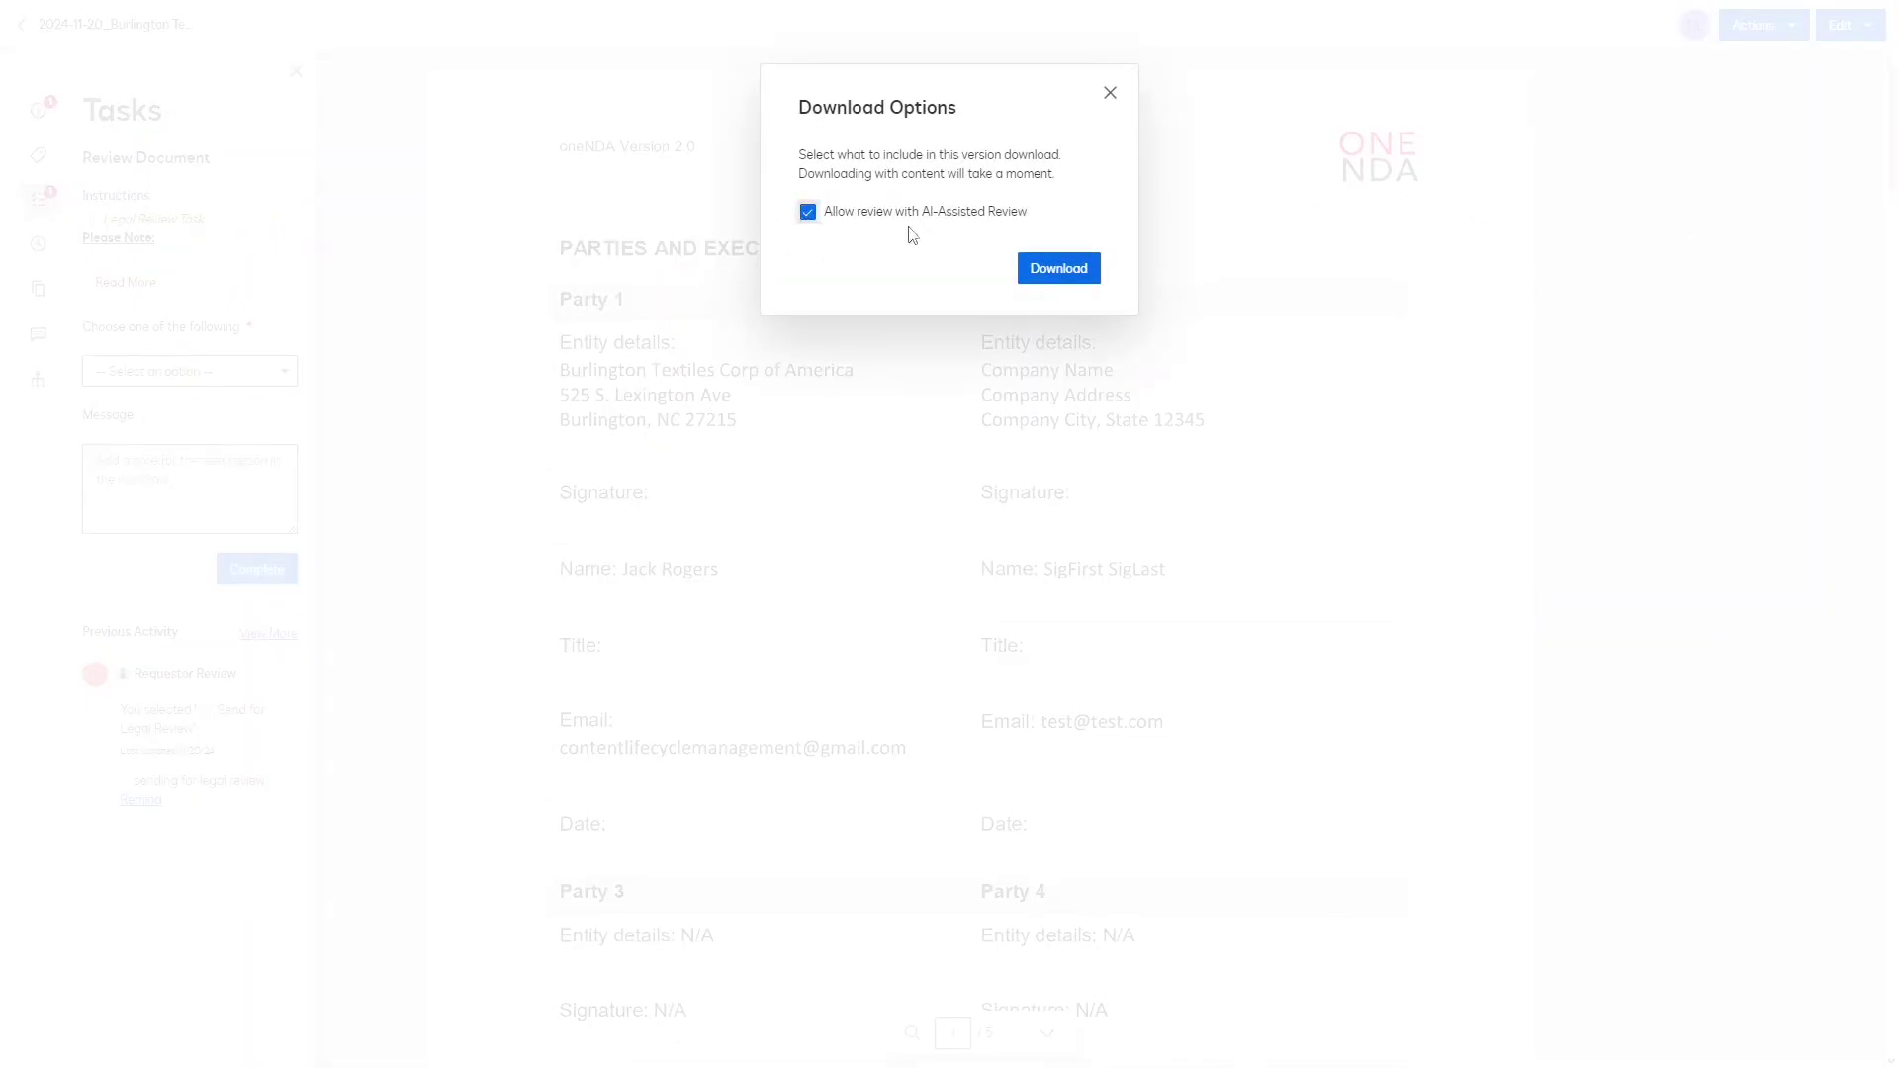
click(1059, 269)
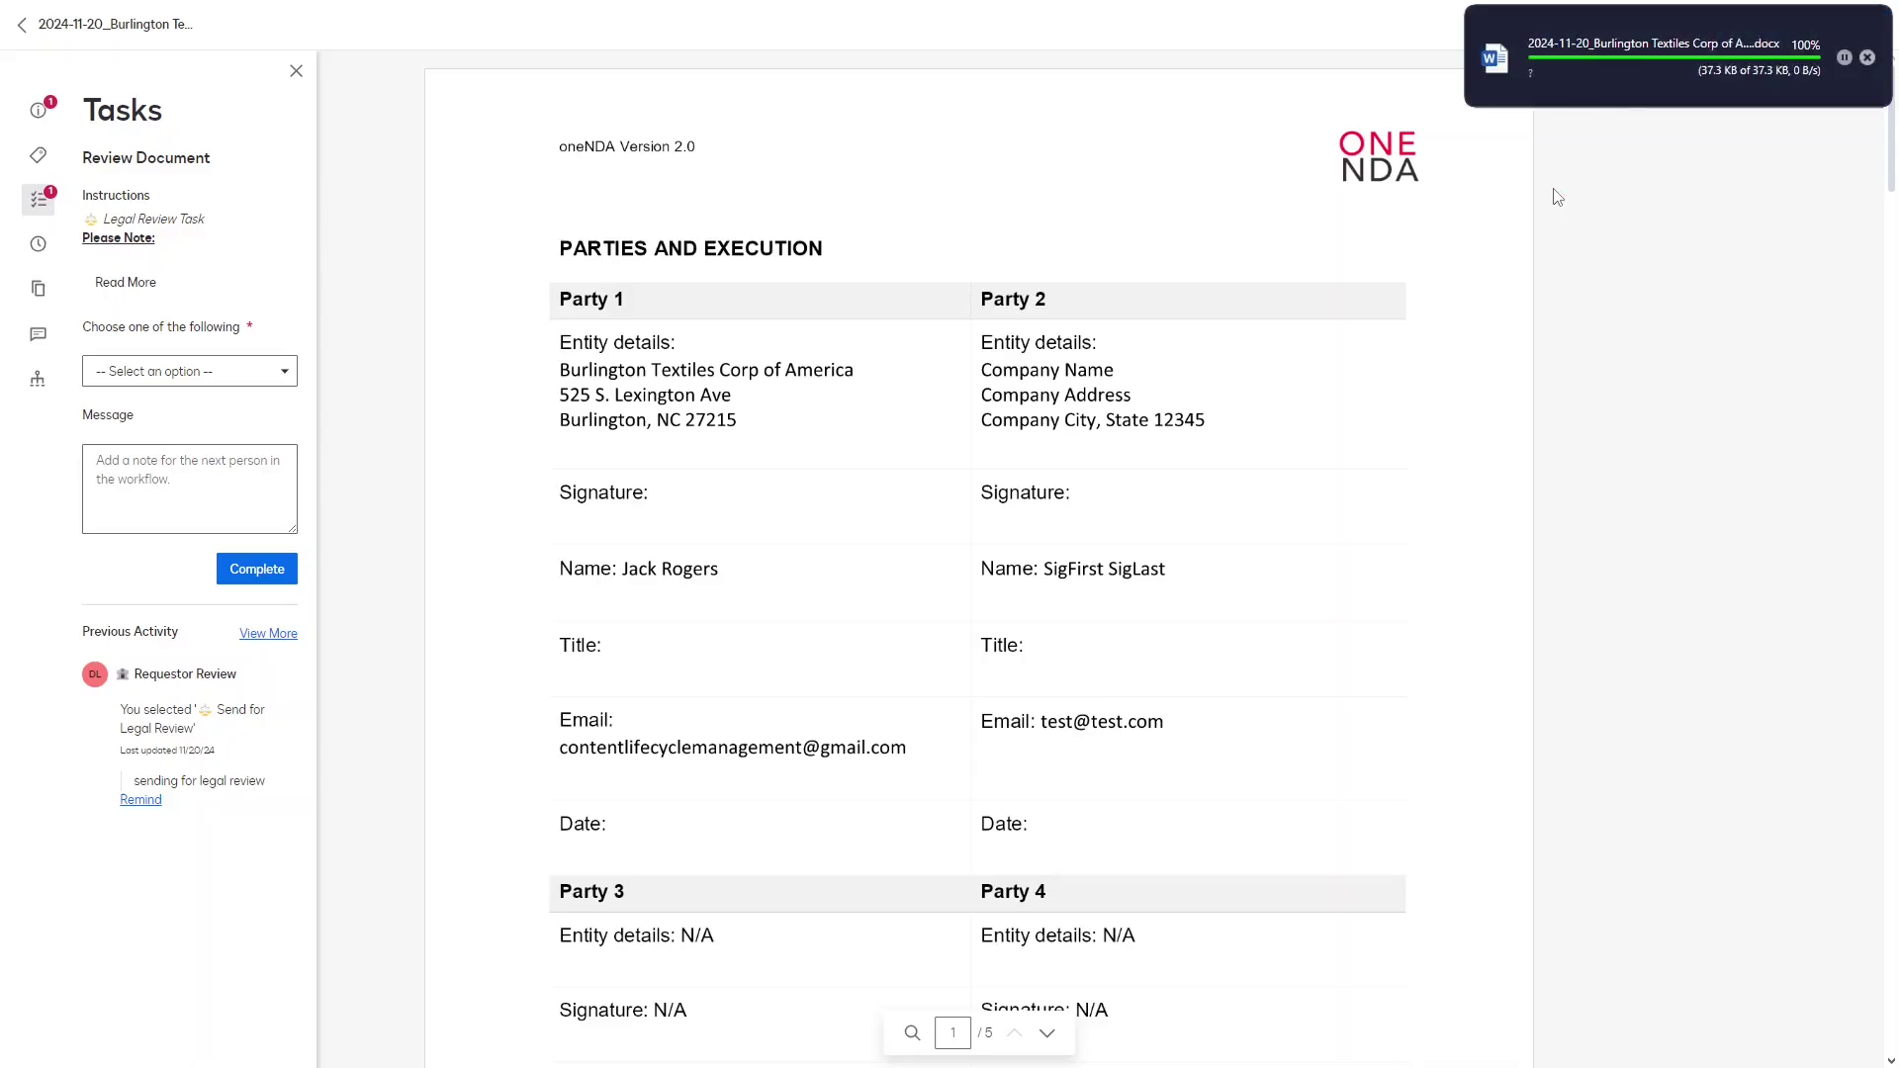
click(1580, 57)
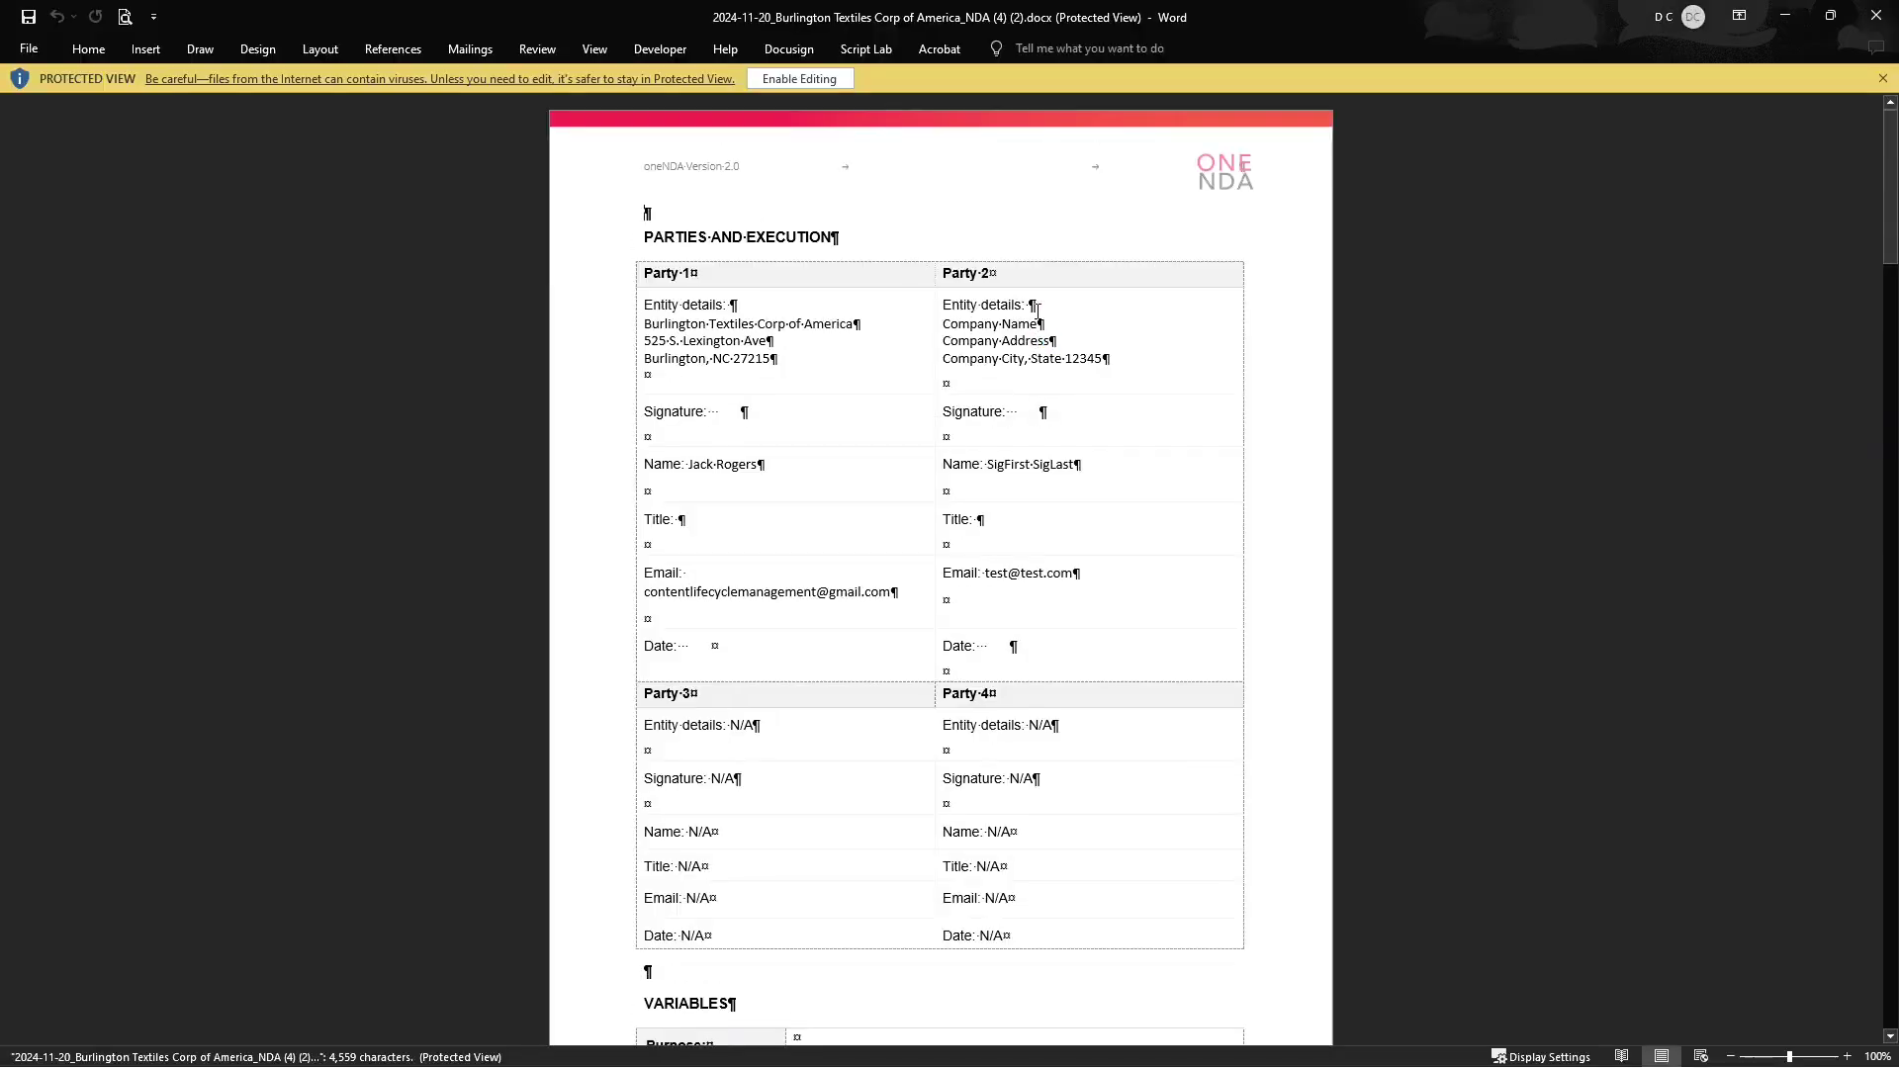
click(841, 78)
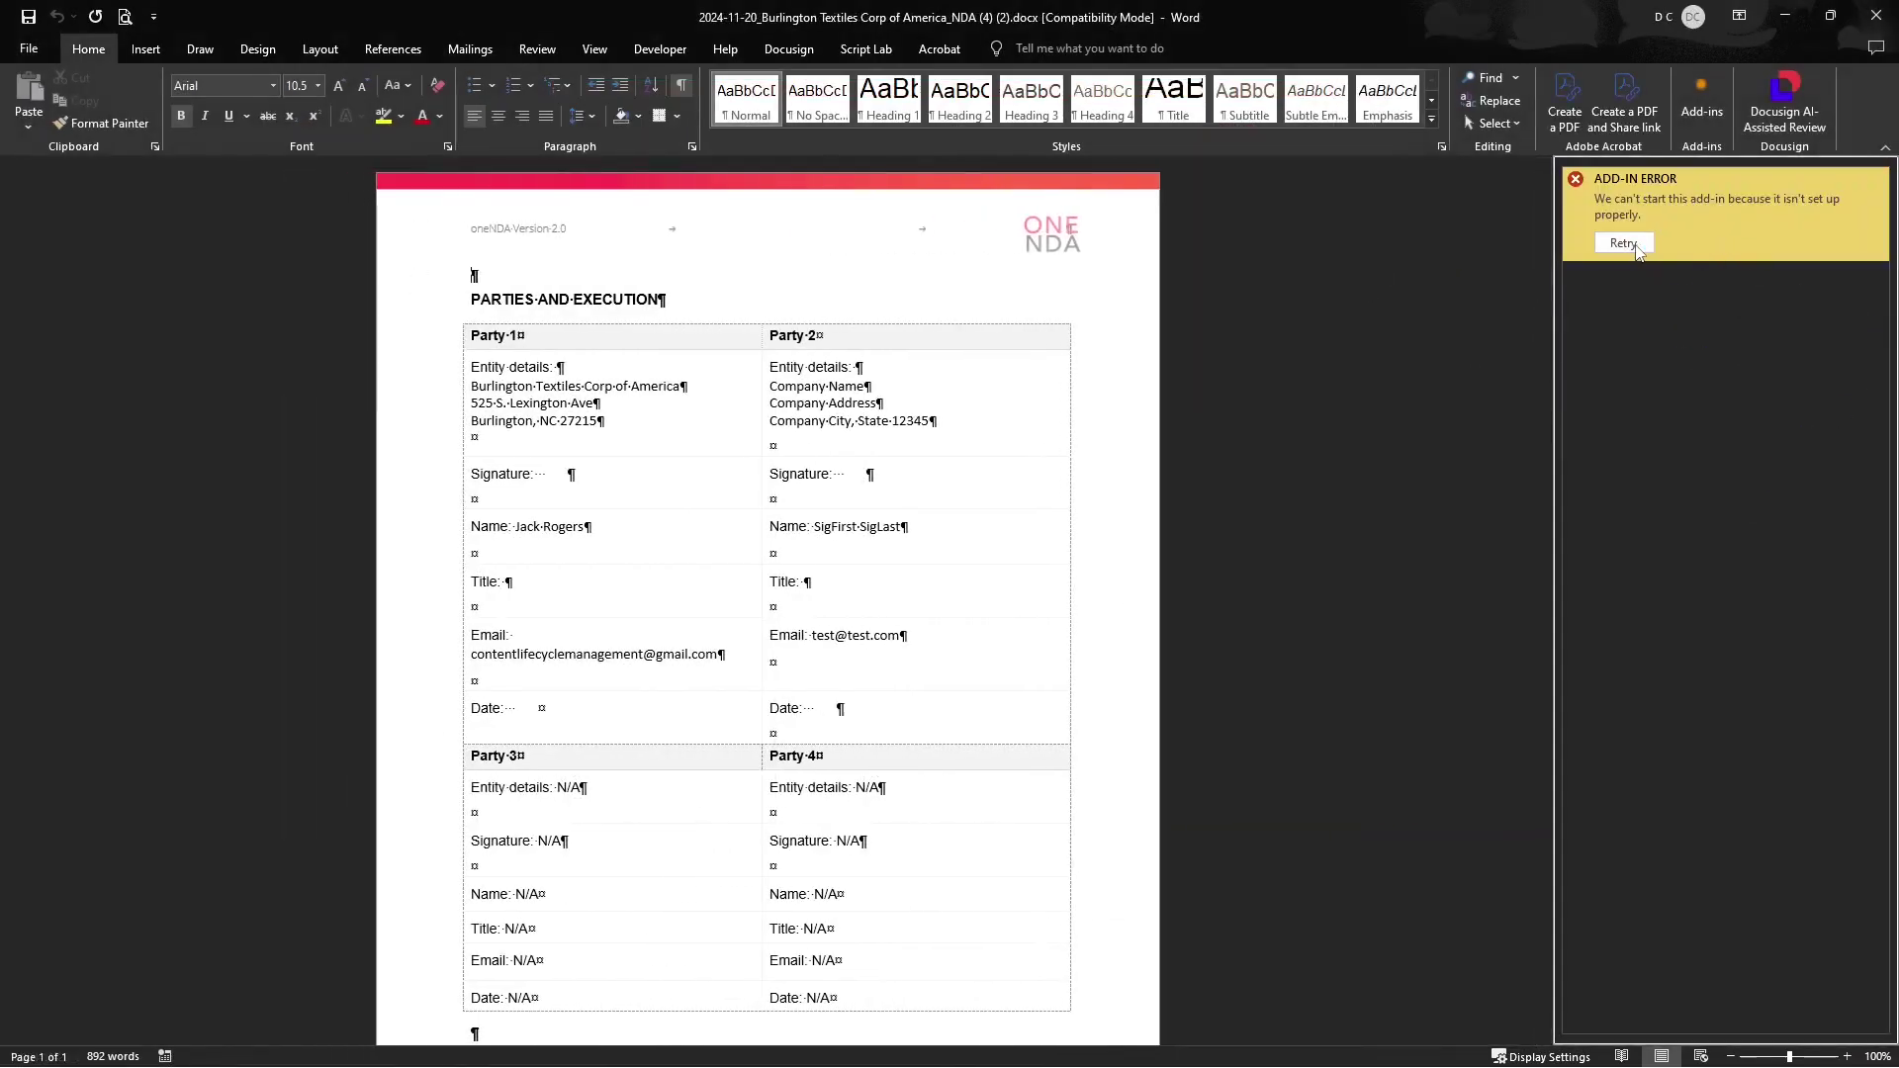
Step: Unlock and close the failed add-in pane, and relaunch Docusign AI-Assisted Review
click(1882, 193)
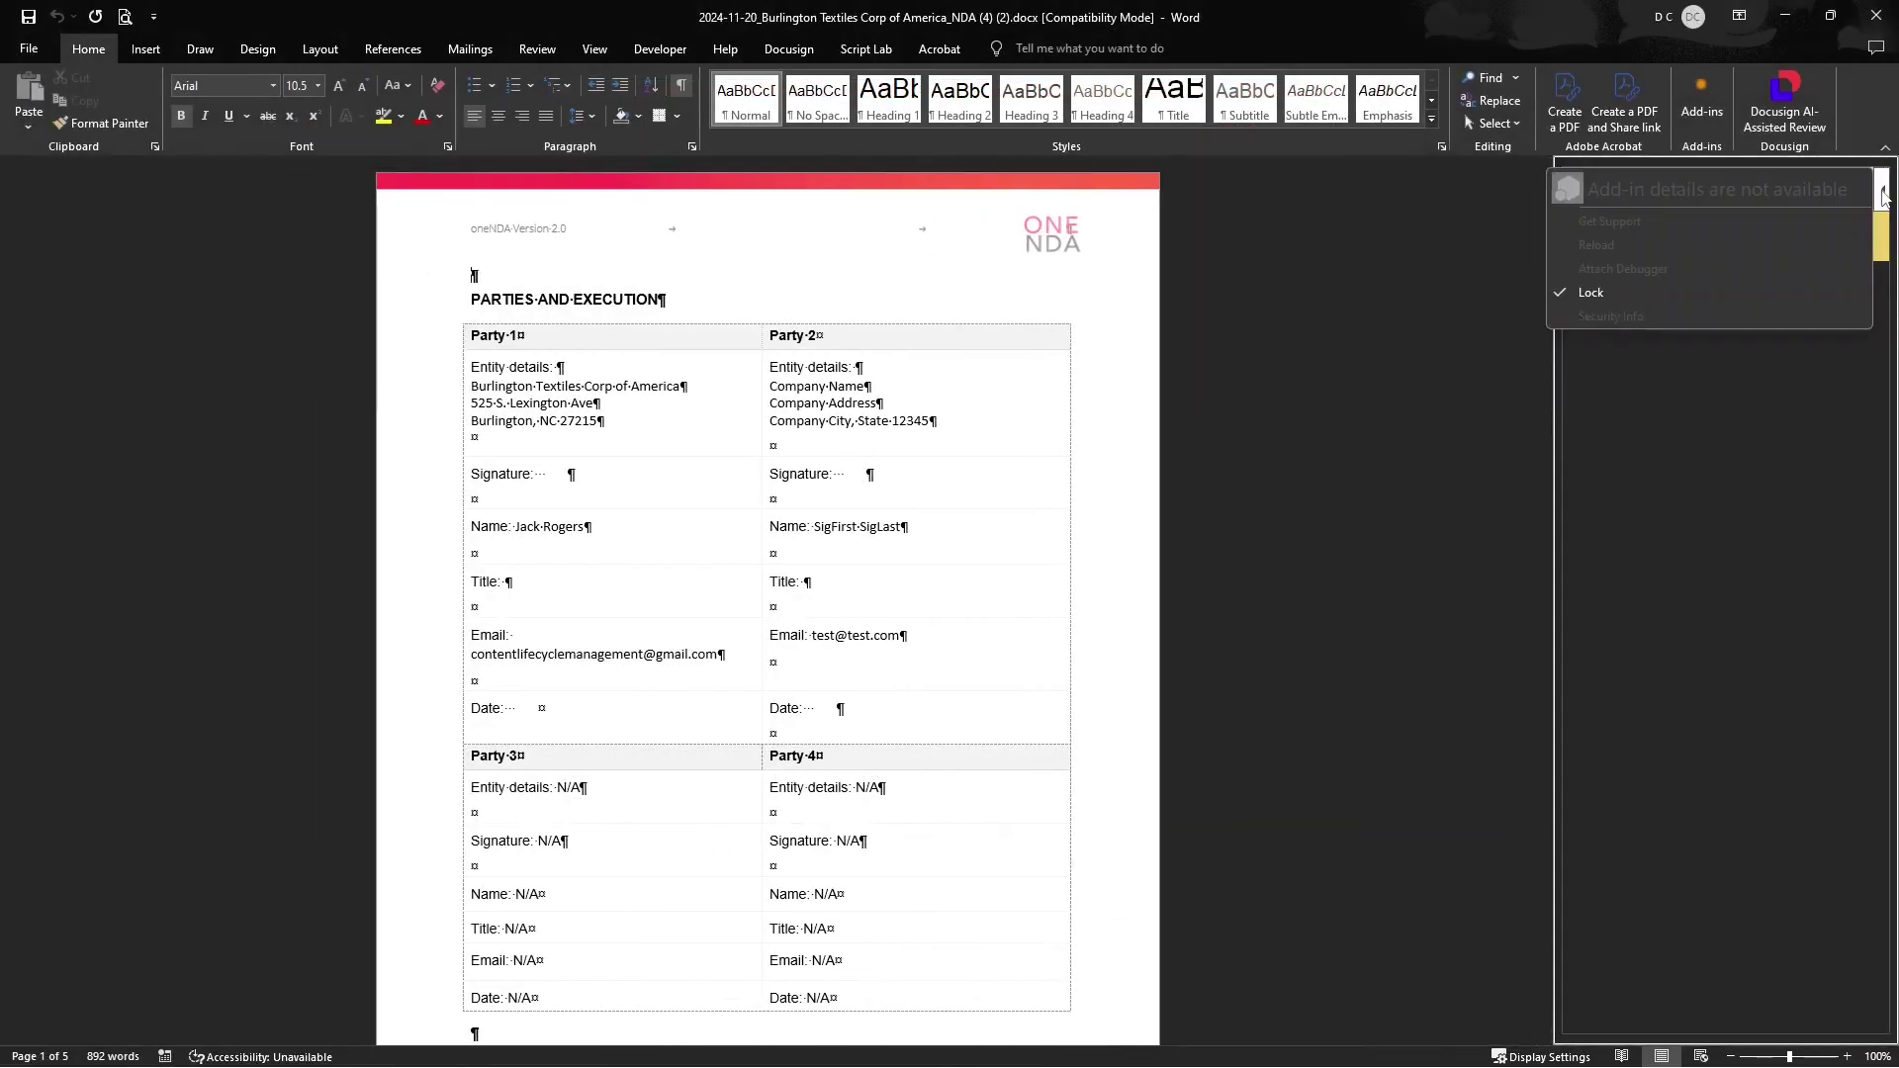
click(1594, 291)
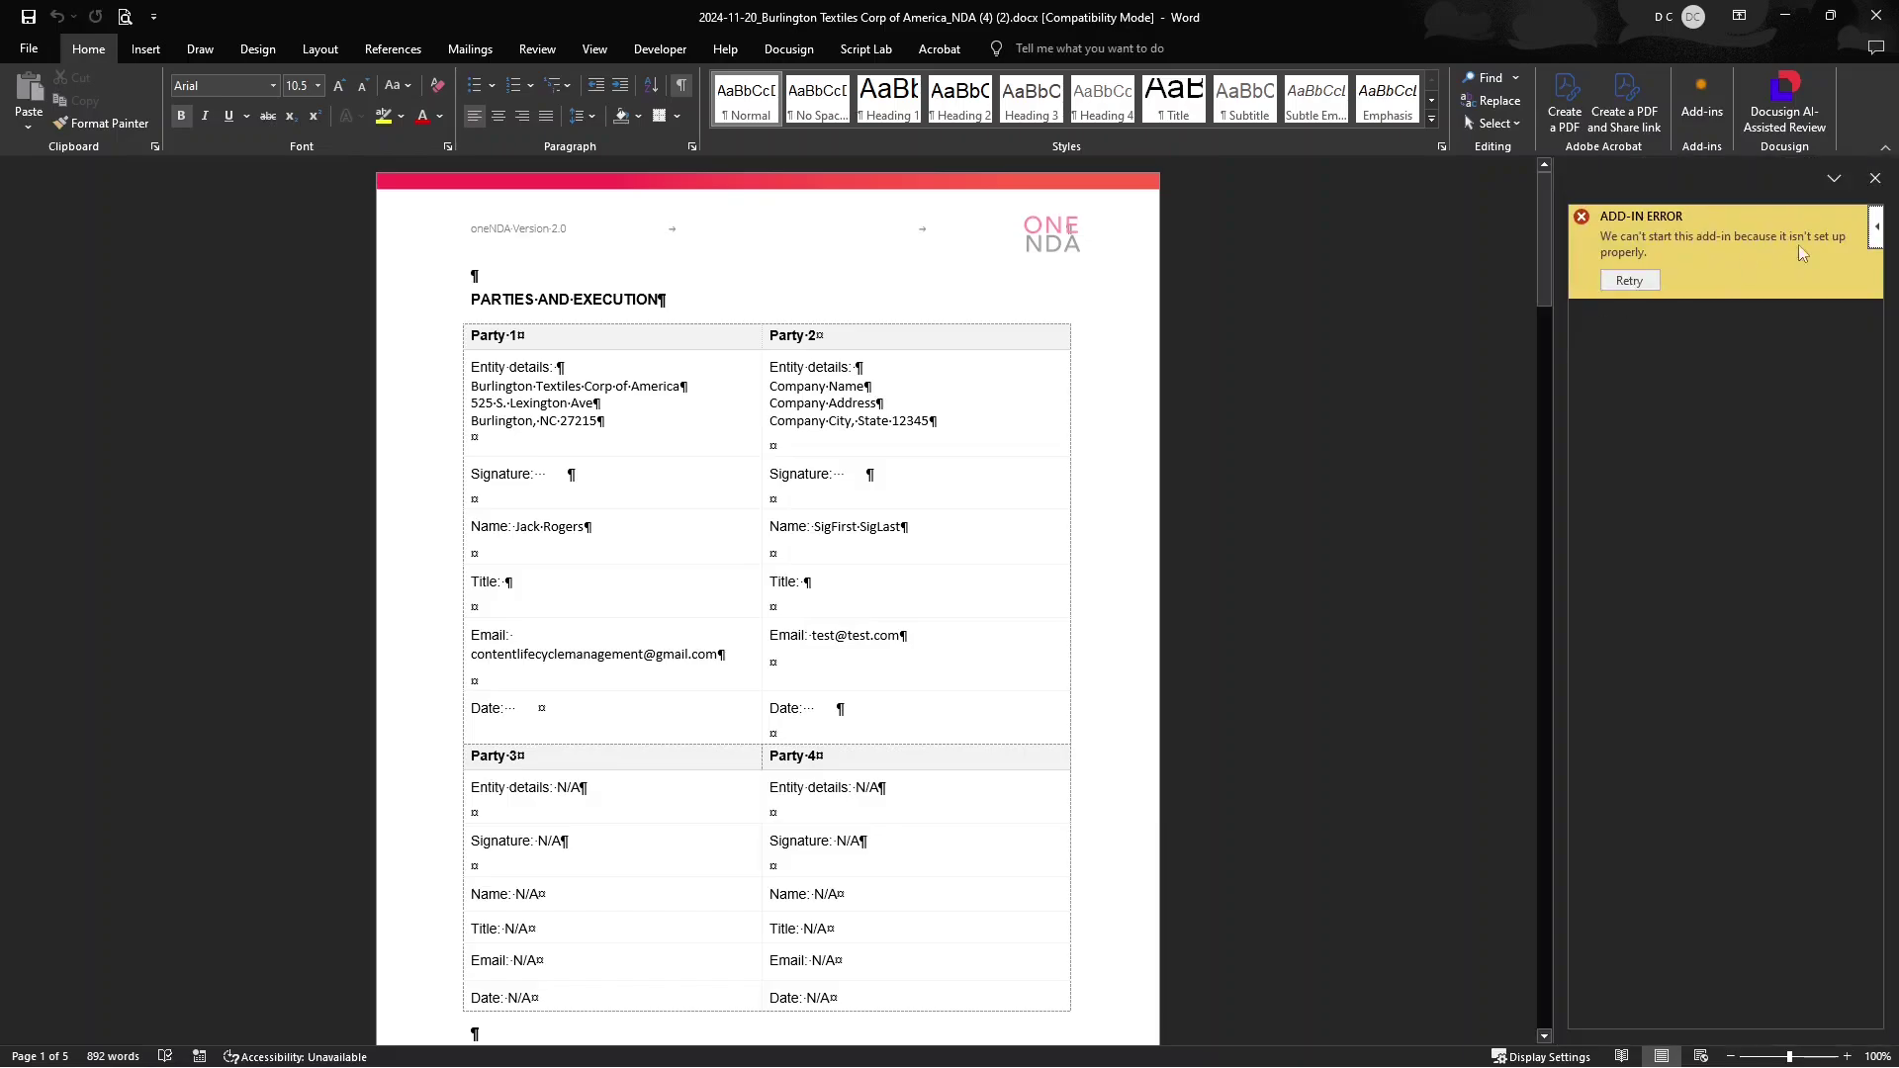
click(1875, 178)
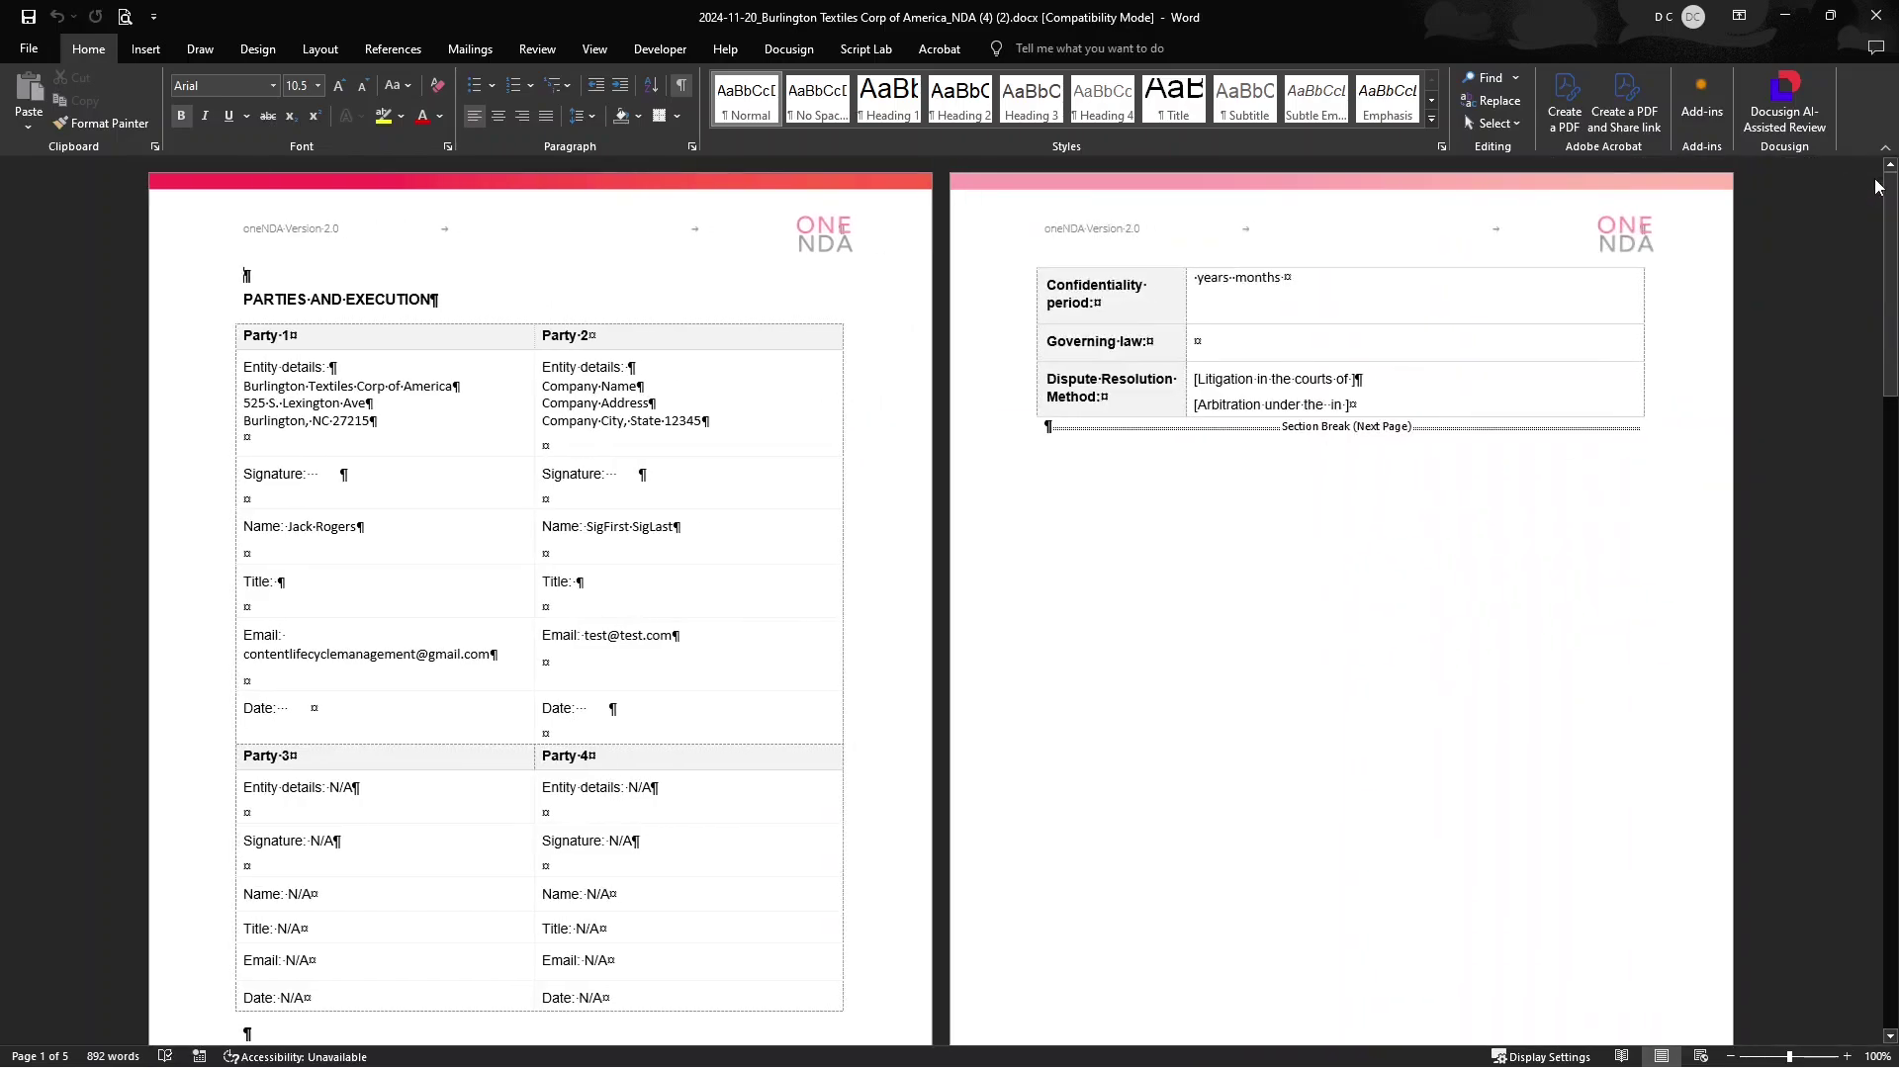
click(1771, 107)
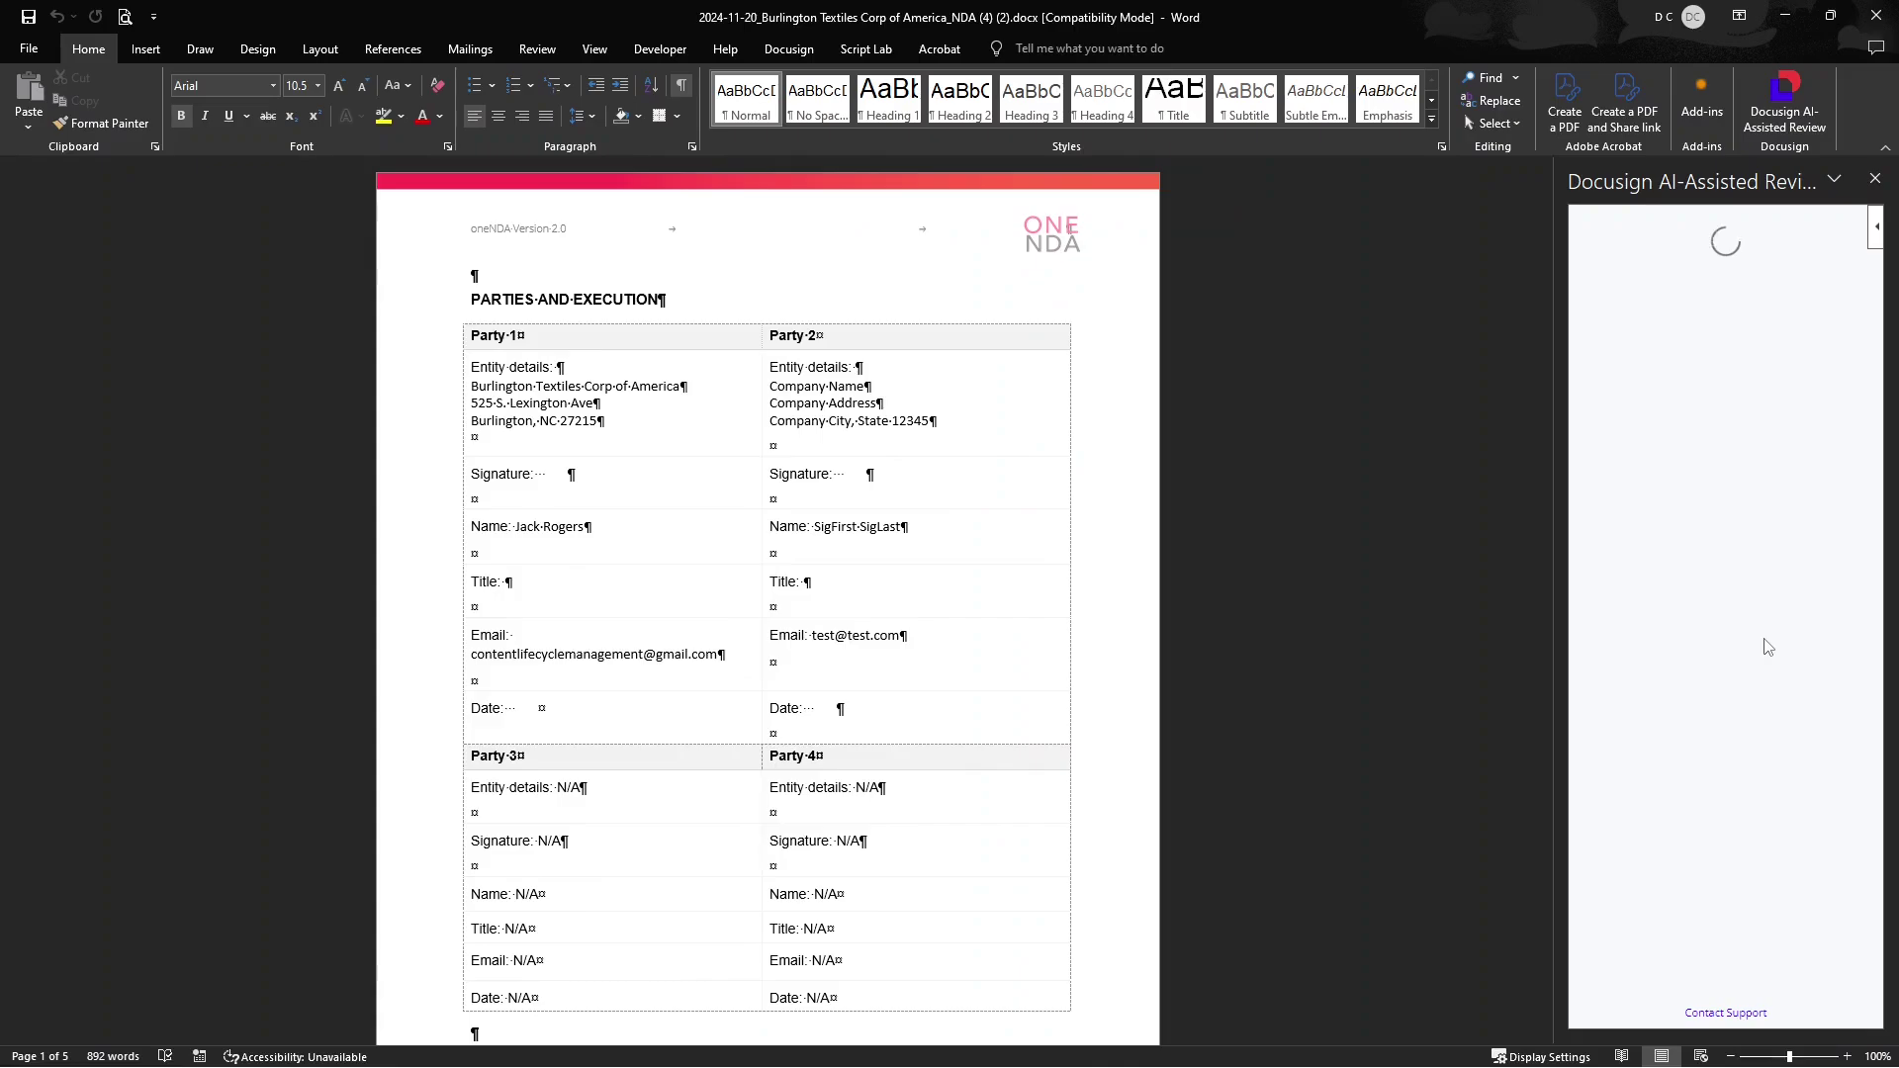
click(1681, 549)
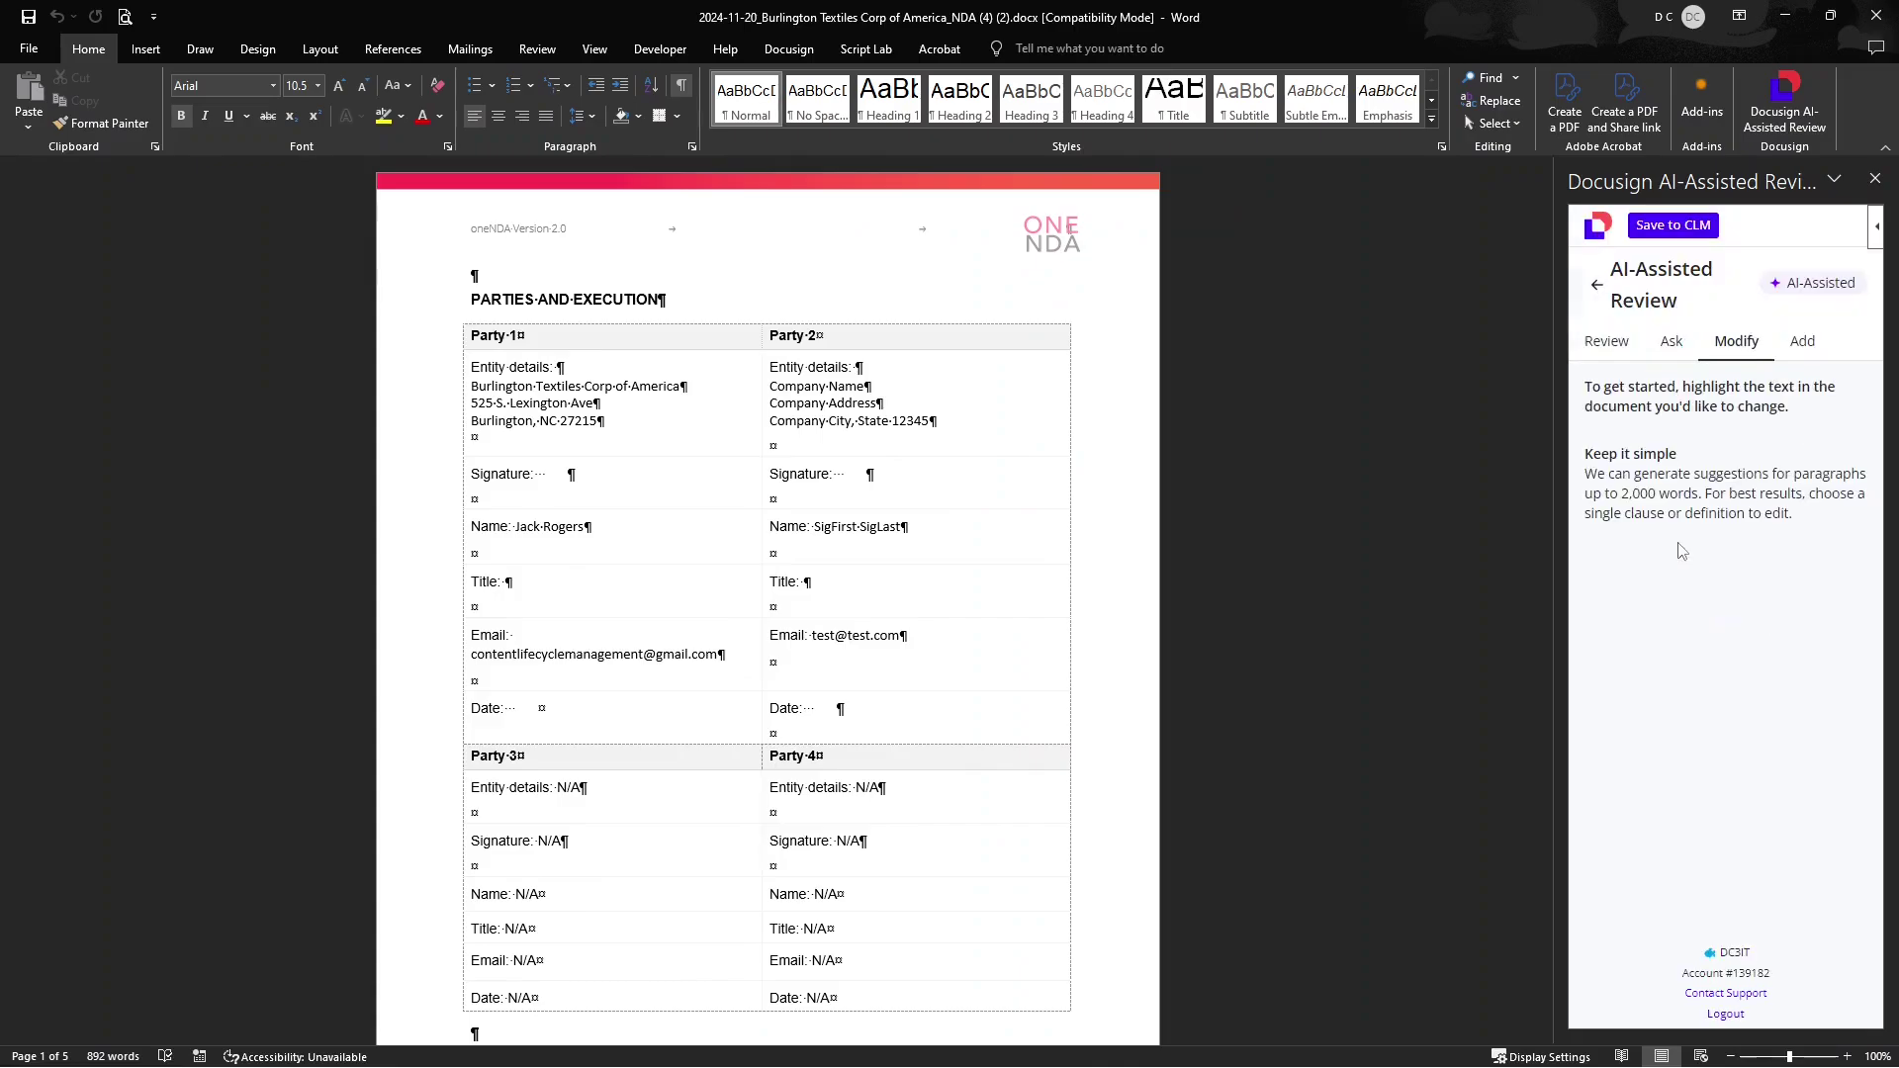
Step: Open the Example Mutual NDA Playbook and expand the result of its rule against assignment without the other party's consent
click(1606, 341)
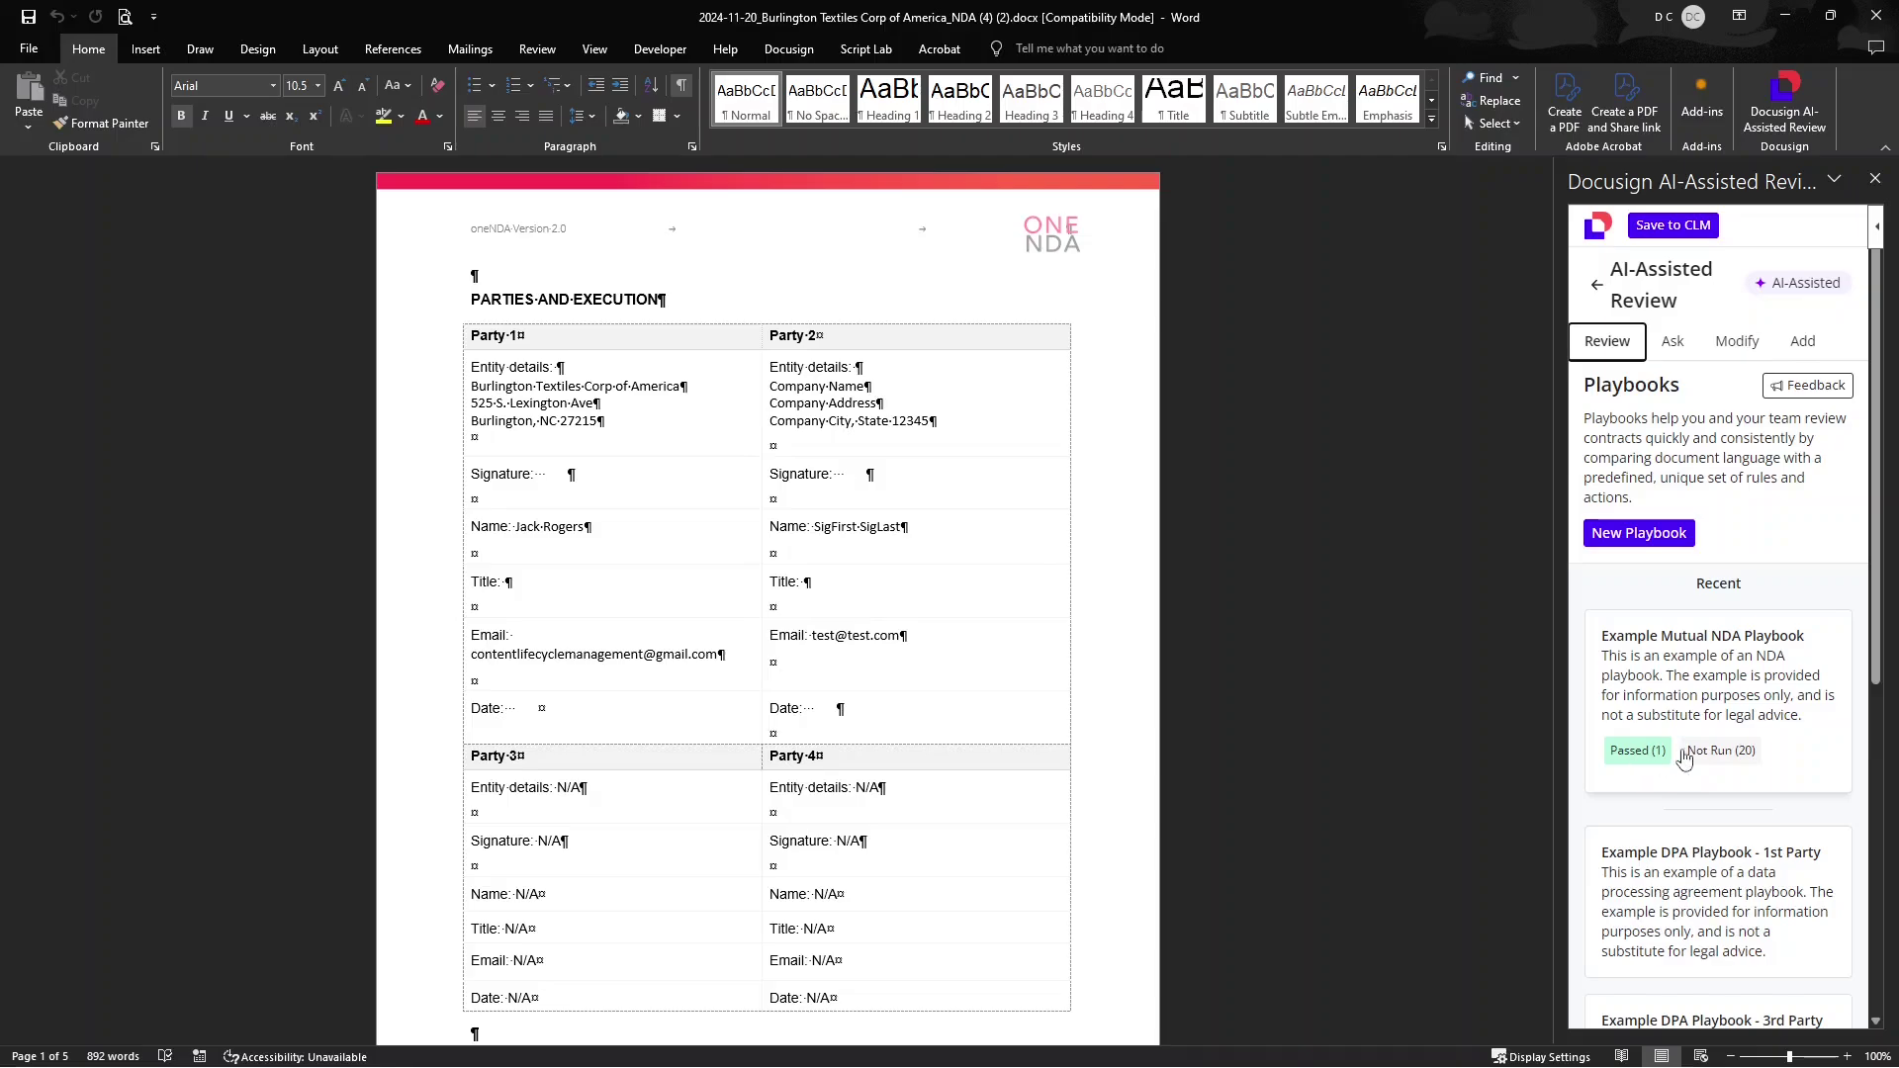
click(1688, 683)
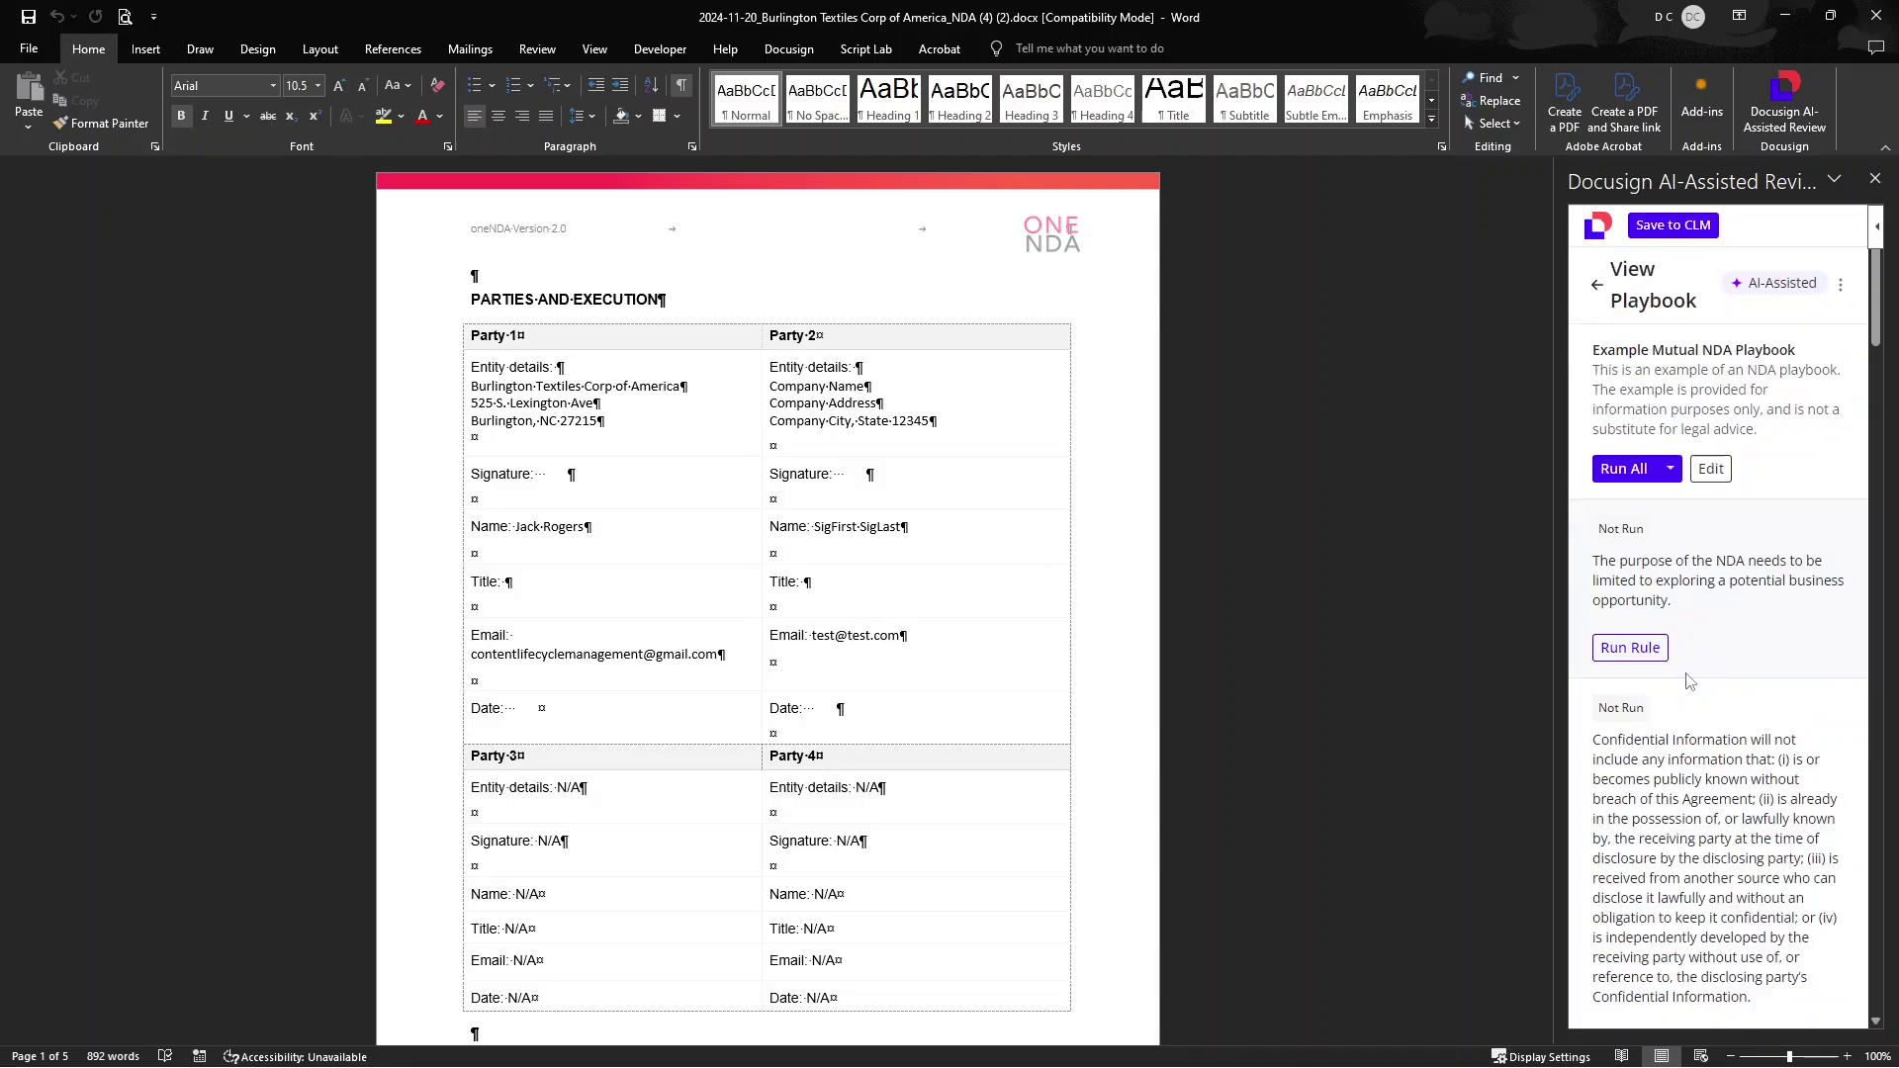
scroll(1744, 731, down, 8)
scroll(1744, 731, down, 10)
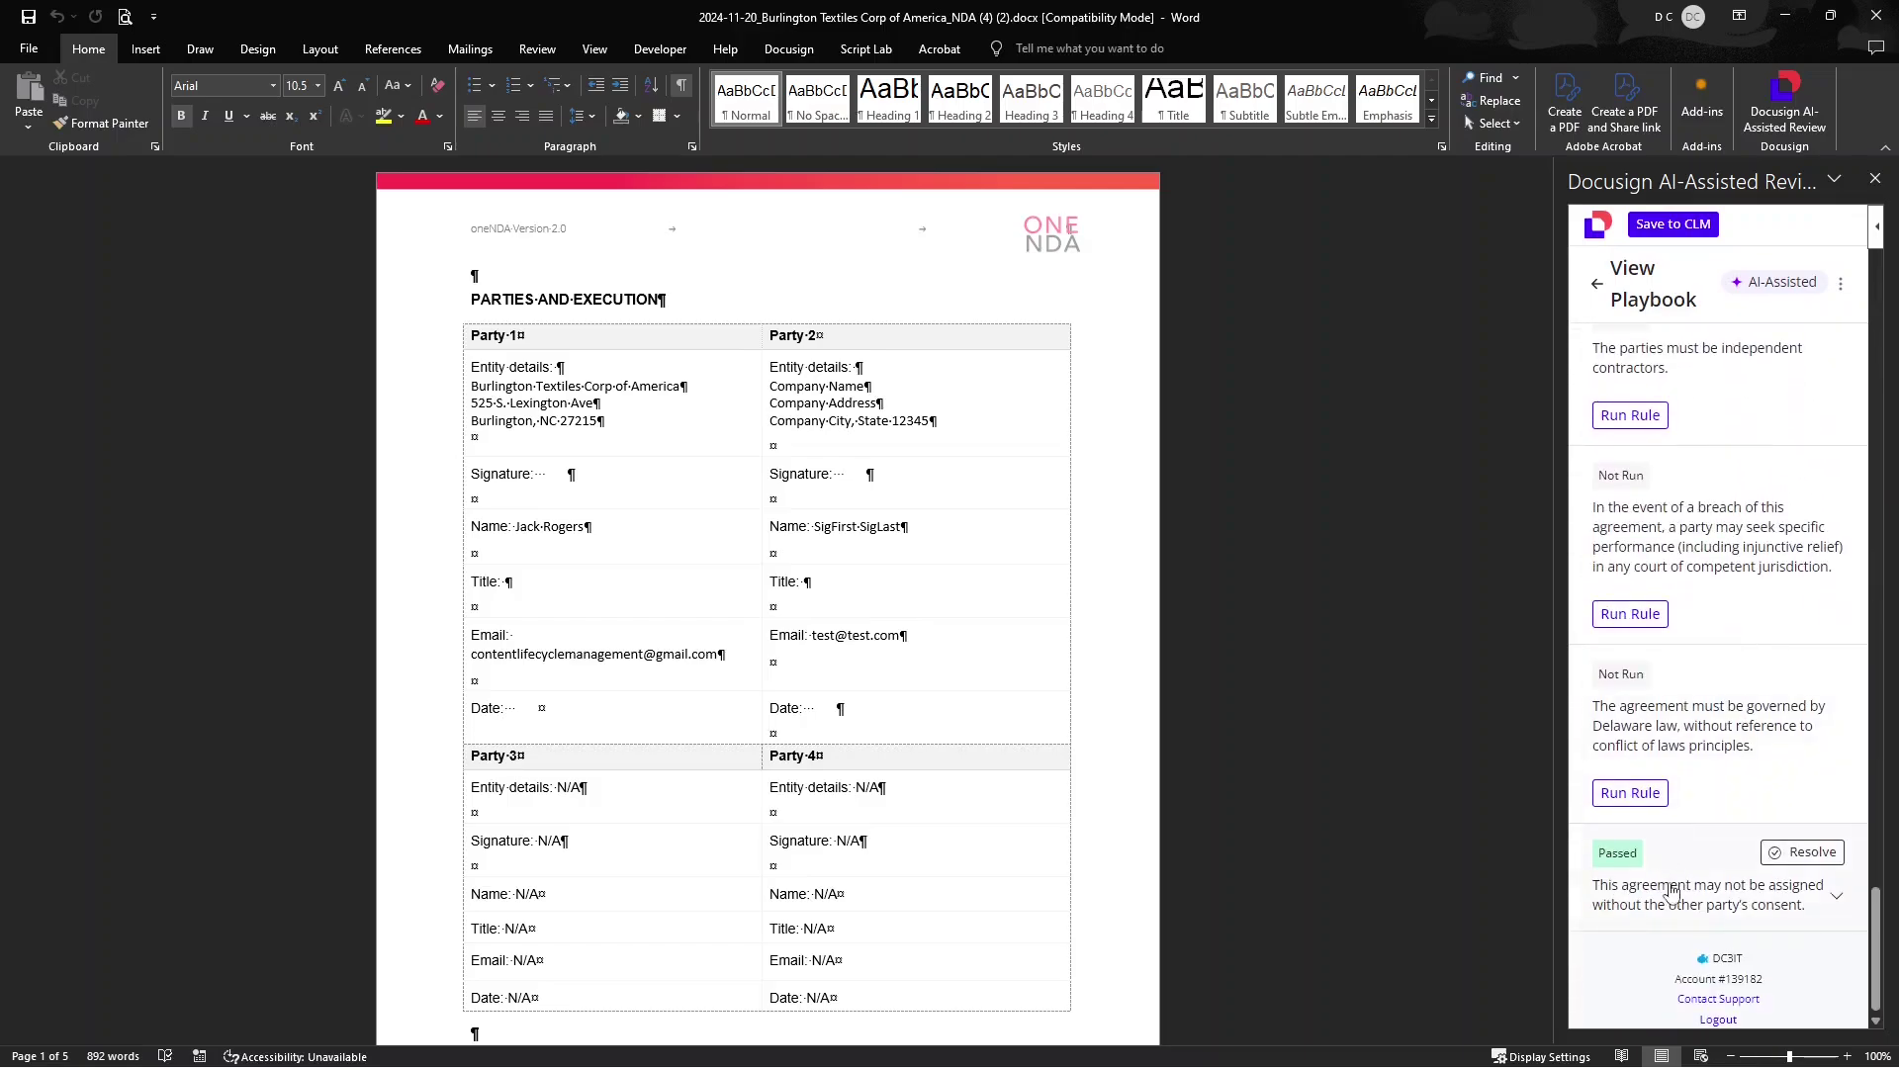
click(1836, 899)
click(1752, 900)
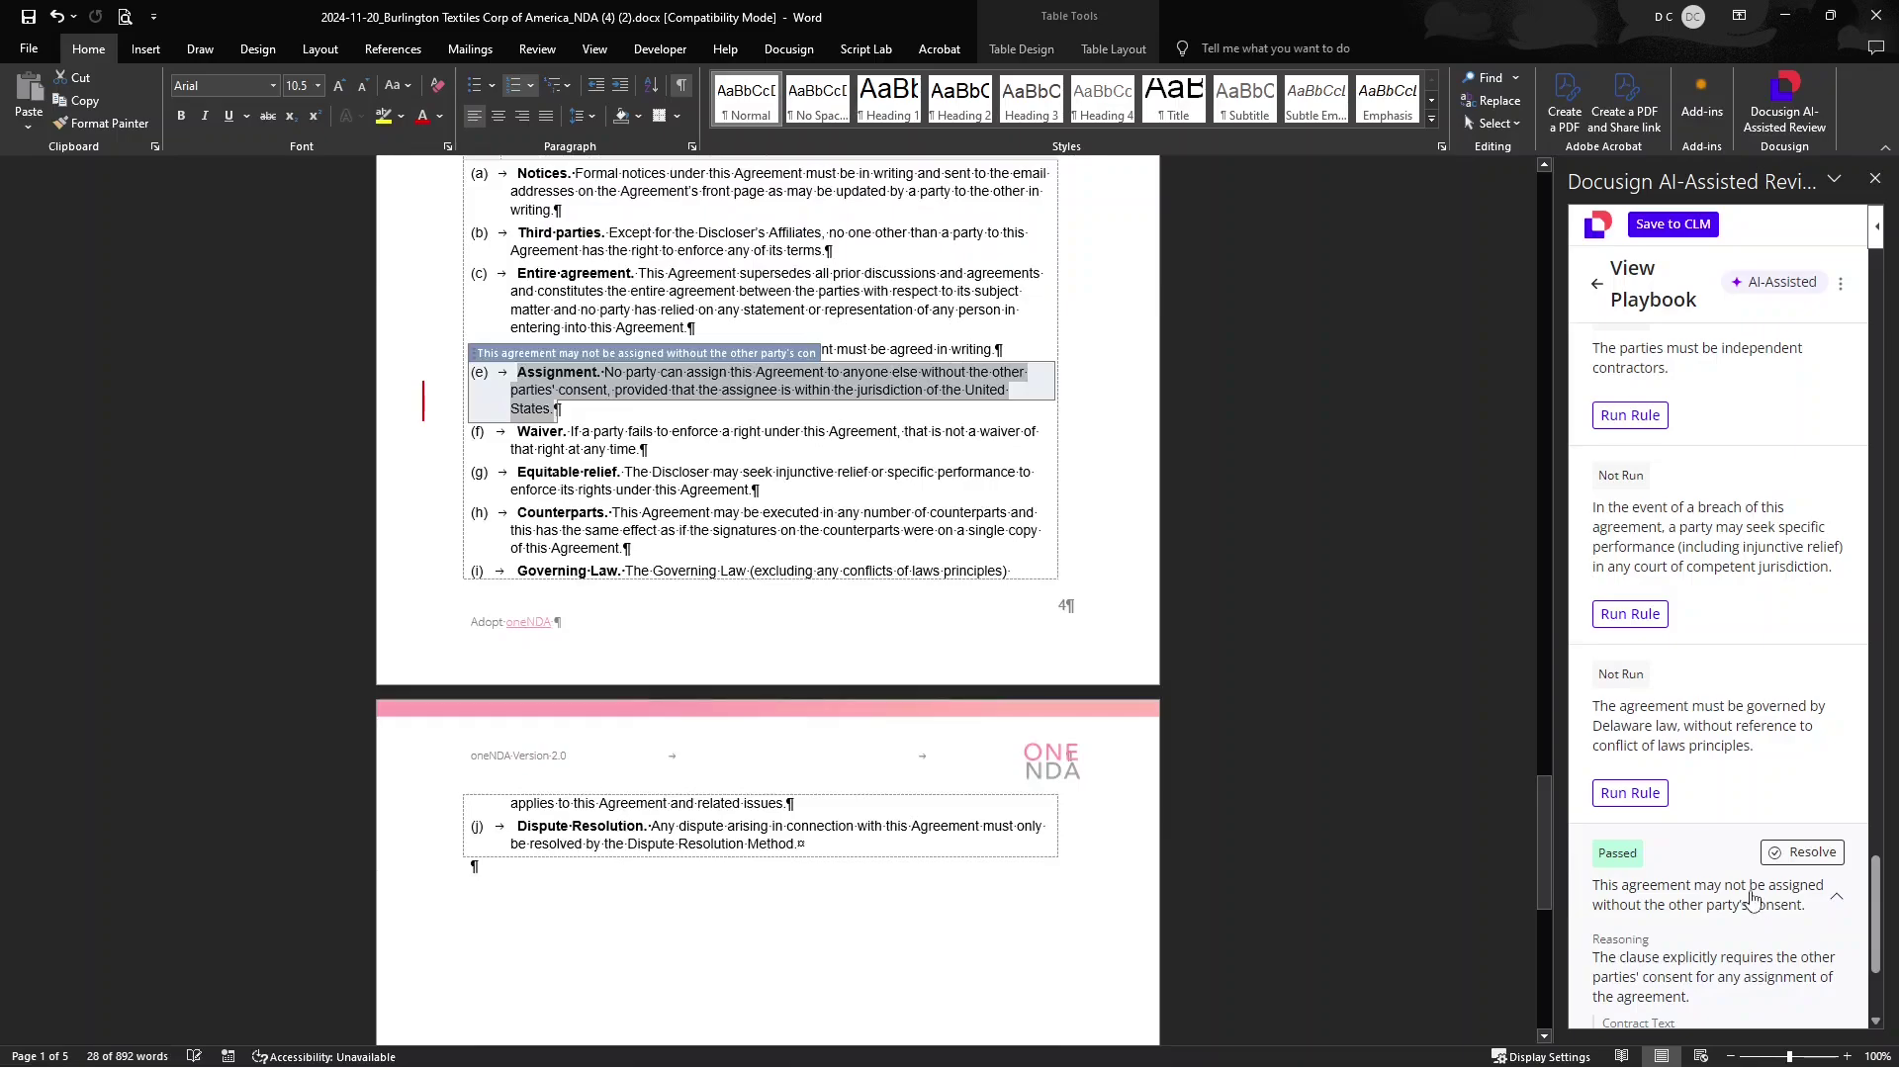
Step: Rerun the playbook's assignment consent rule against the current contract and expand its reasoning and contract text
scroll(1752, 900, down, 3)
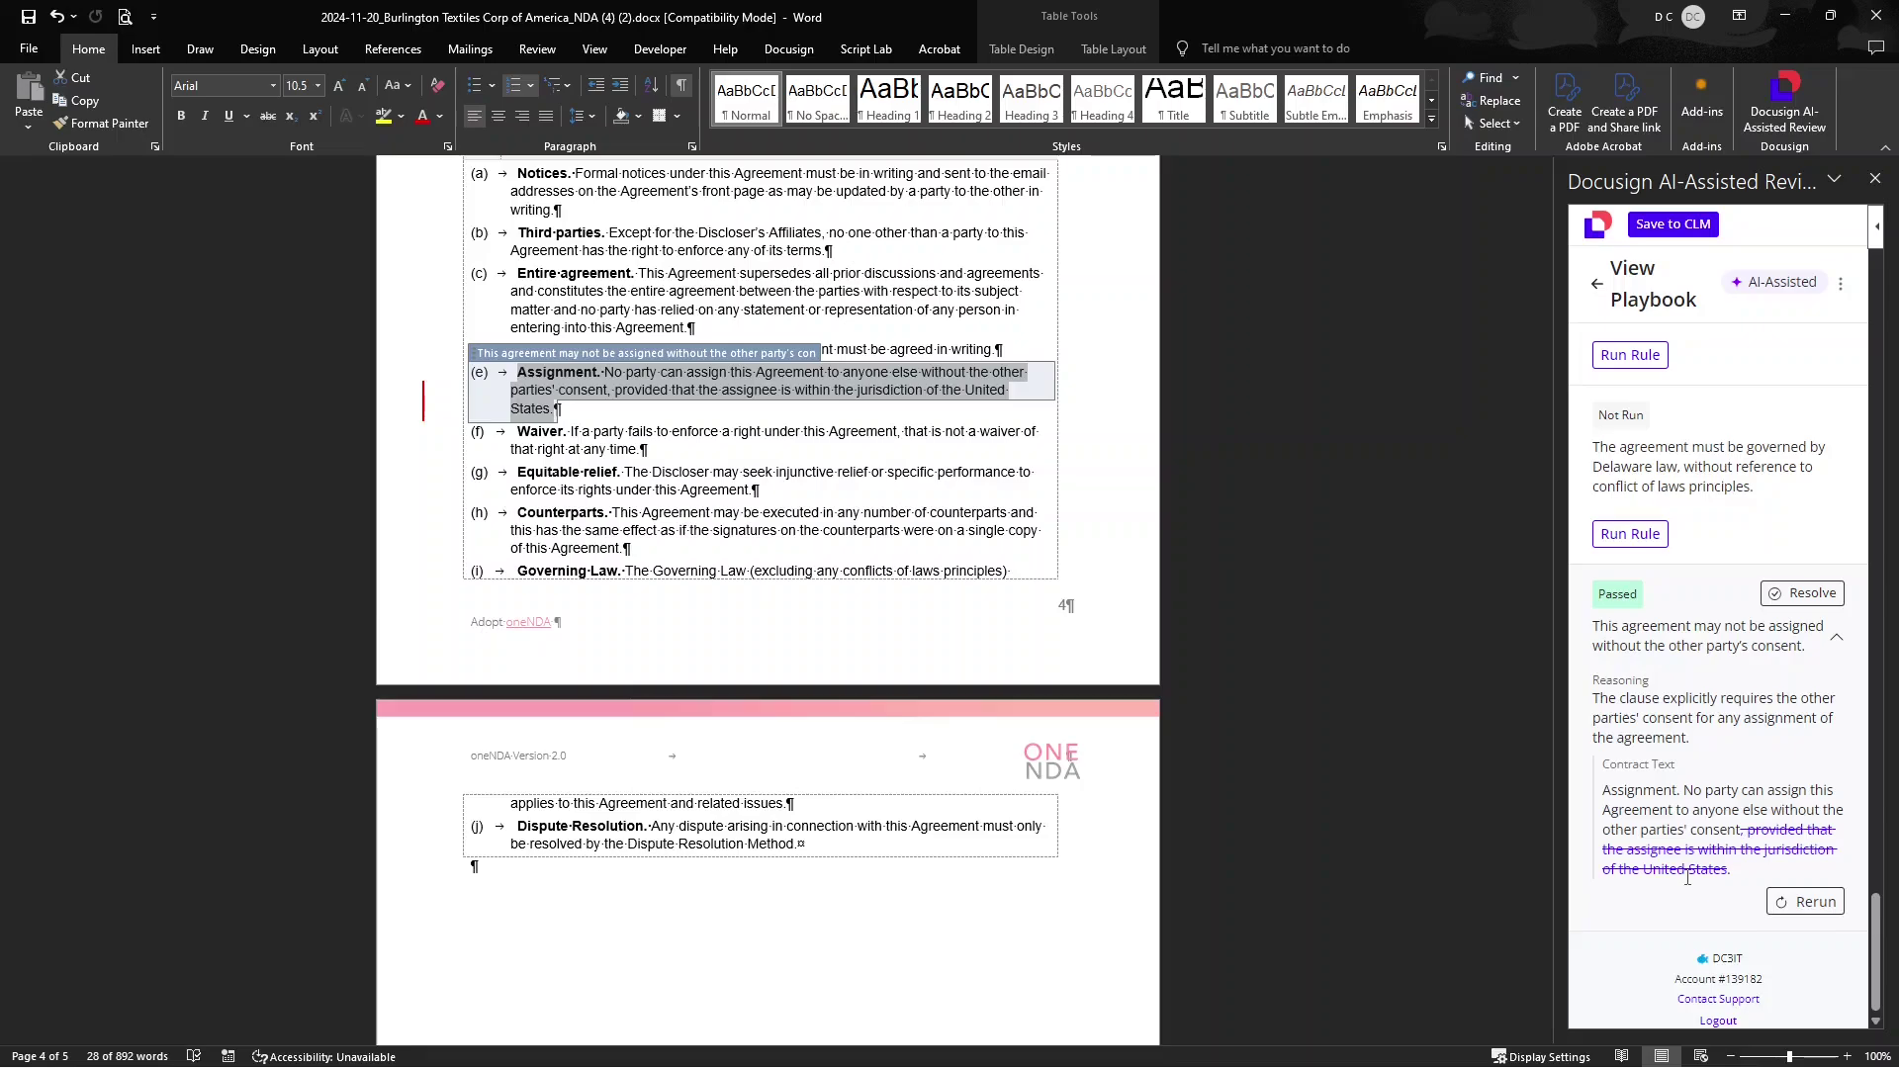
click(1791, 908)
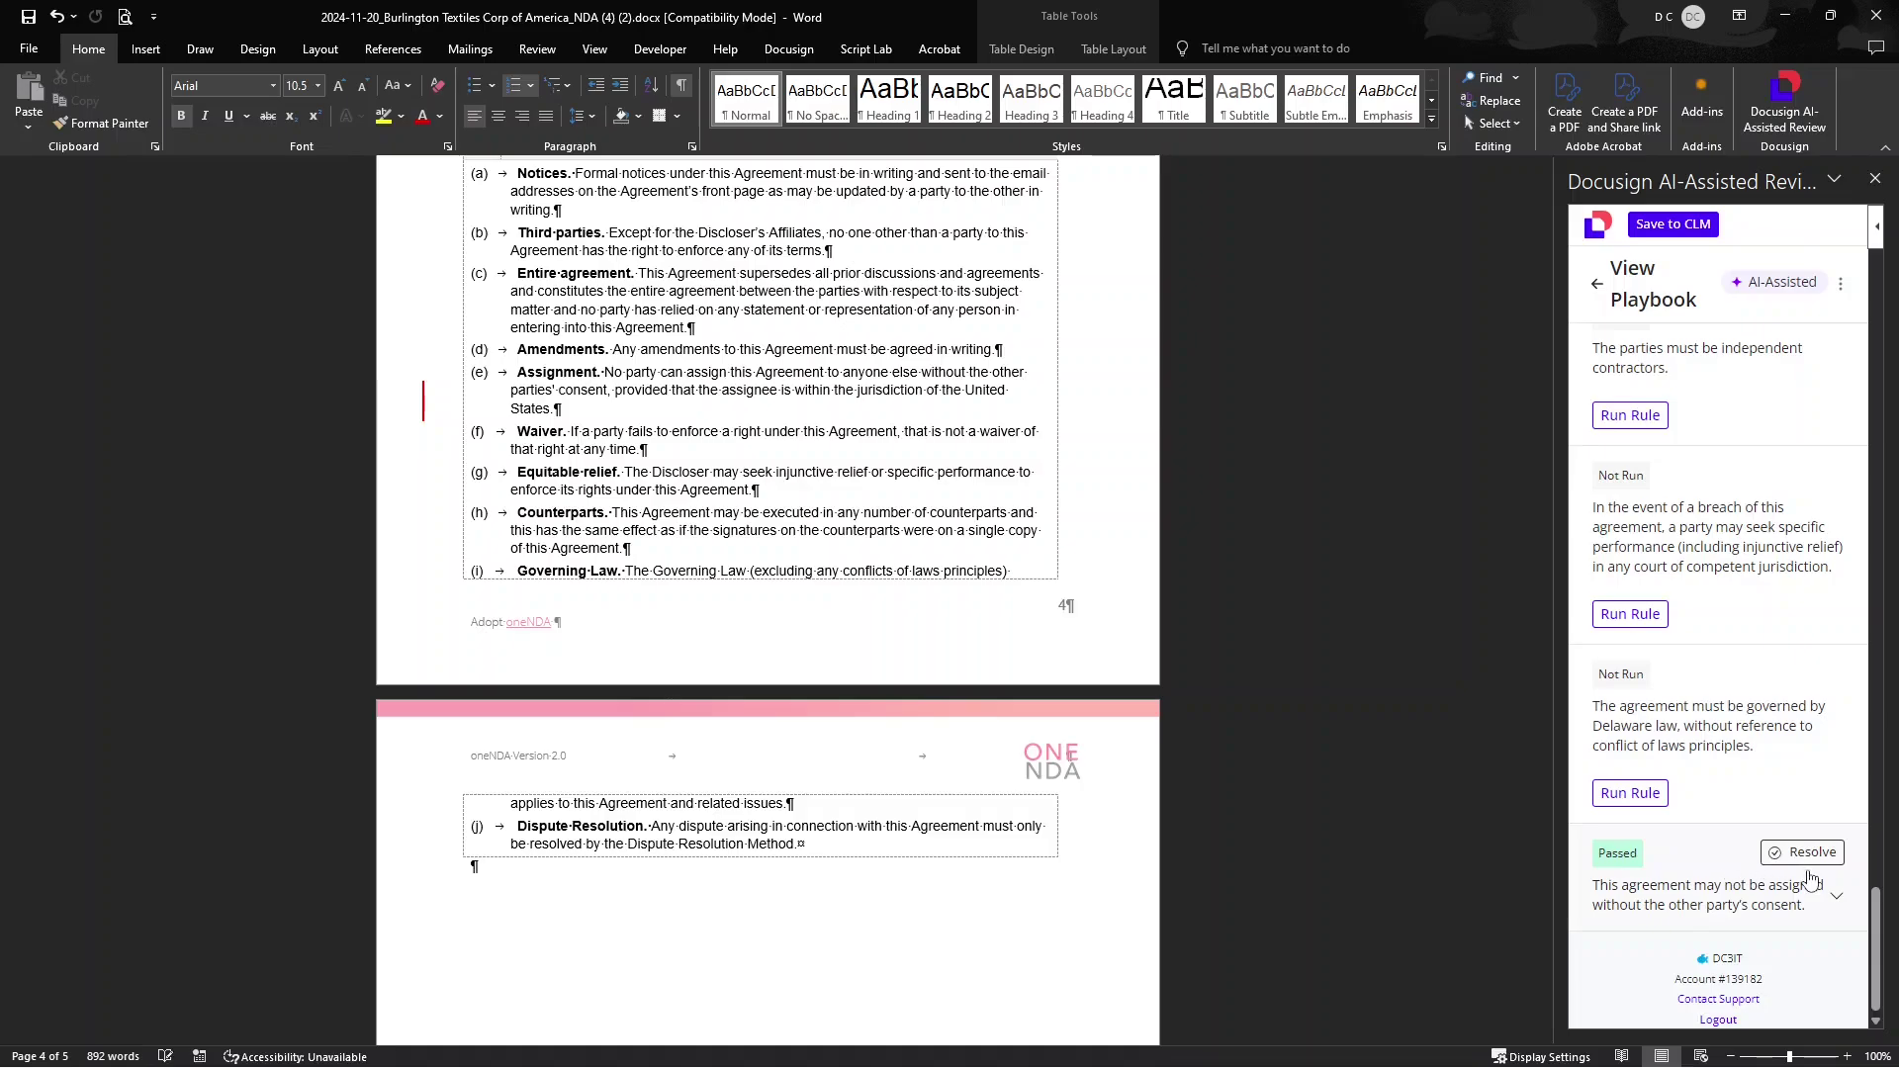
click(1837, 896)
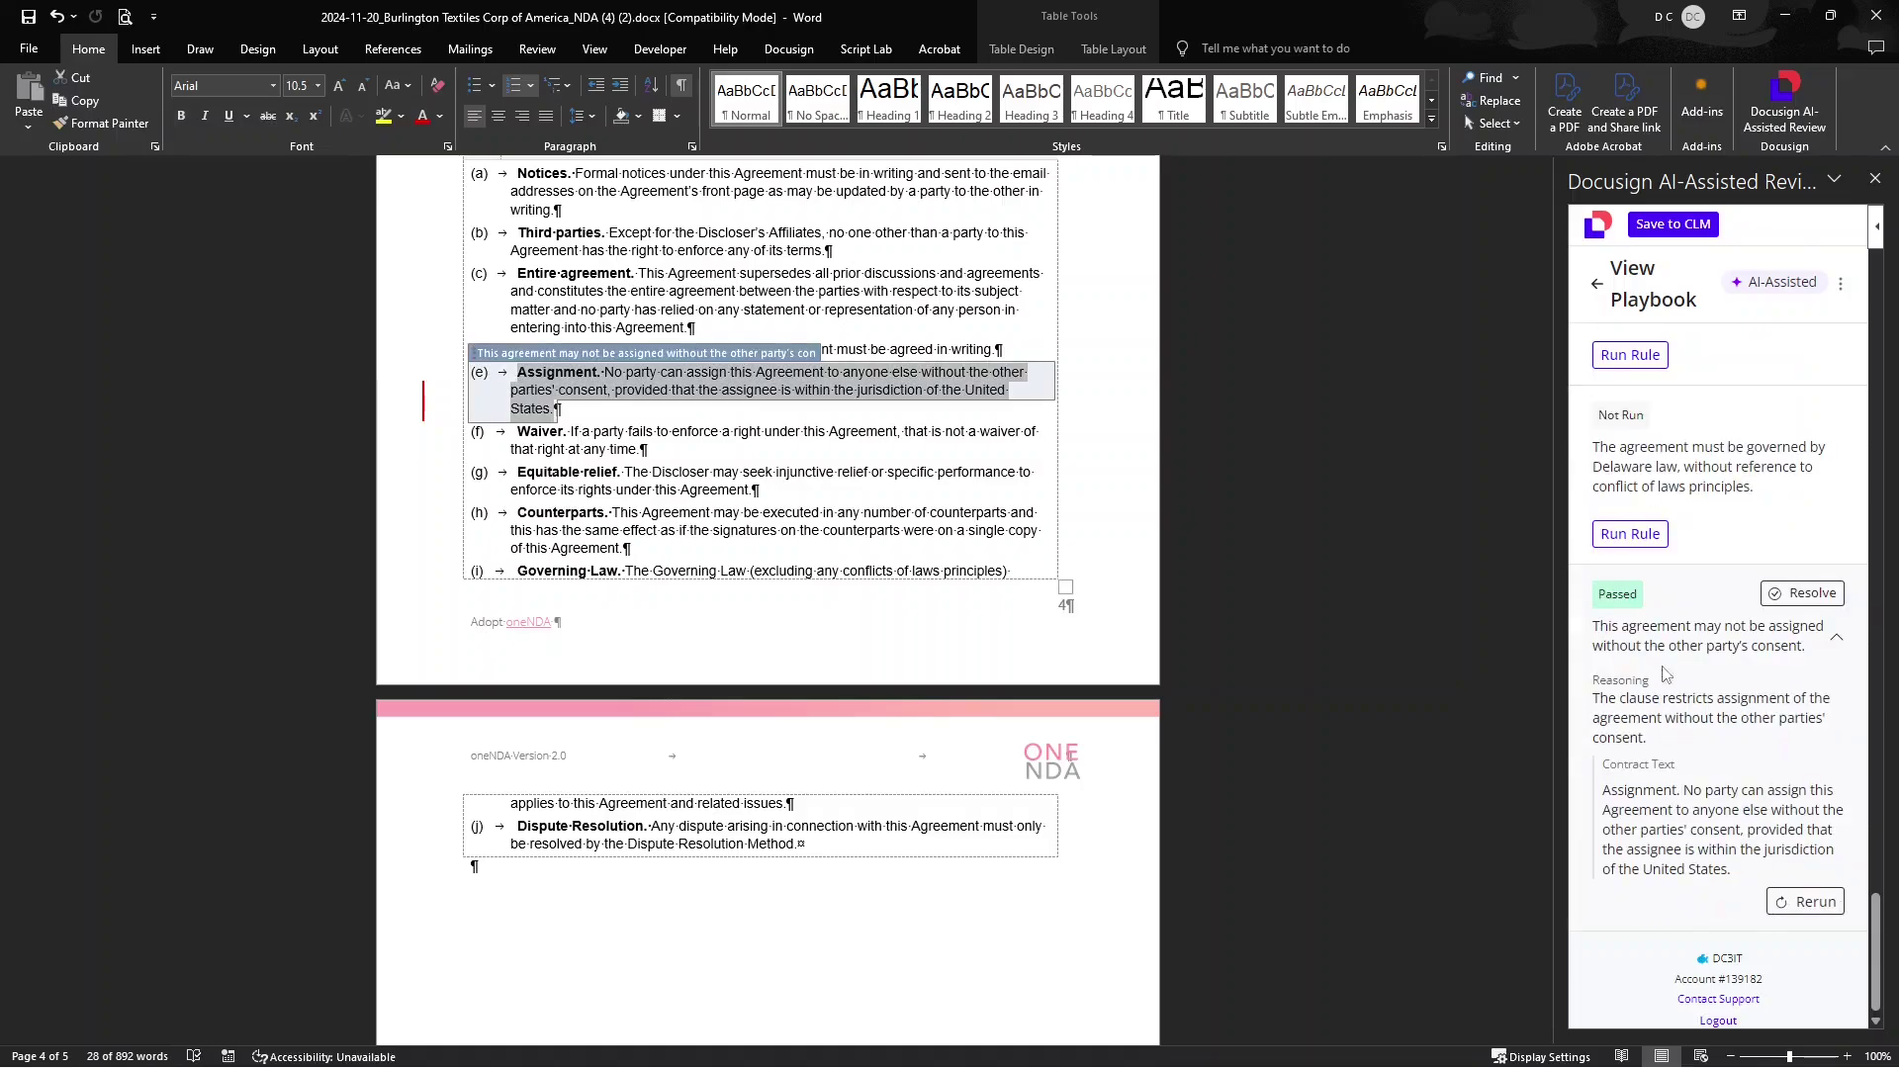